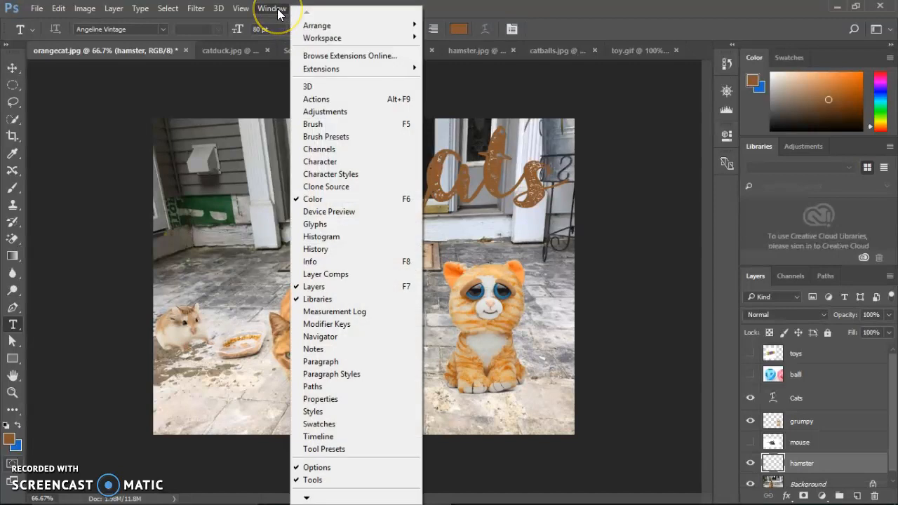
- Show the Styles presets and dock them directly after Libraries, ahead of Adjustments
click(323, 414)
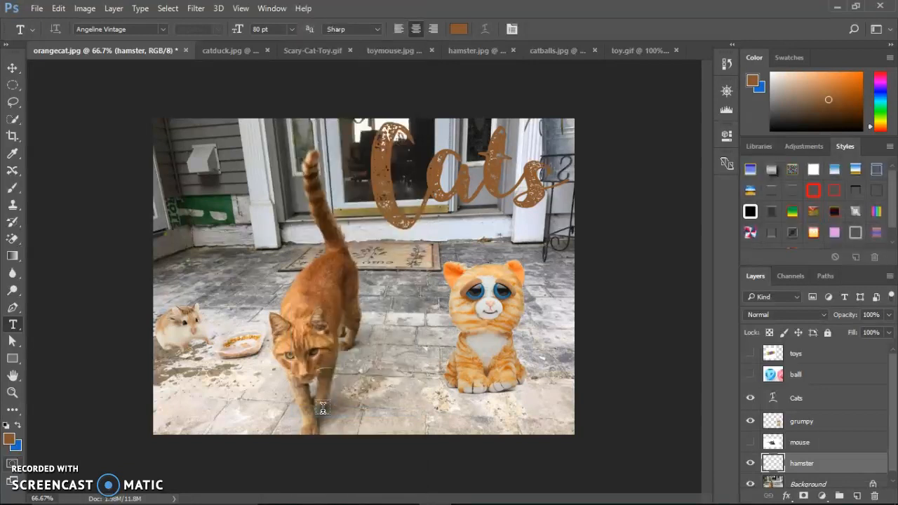
drag(845, 146, 761, 150)
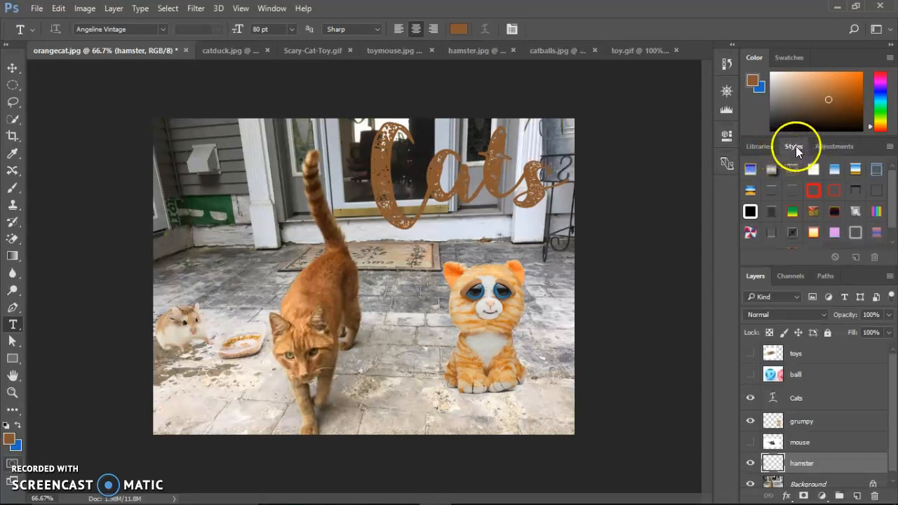
- Try the Small List and Small Thumbnail views for the style presets, and settle on Large Thumbnail
click(889, 147)
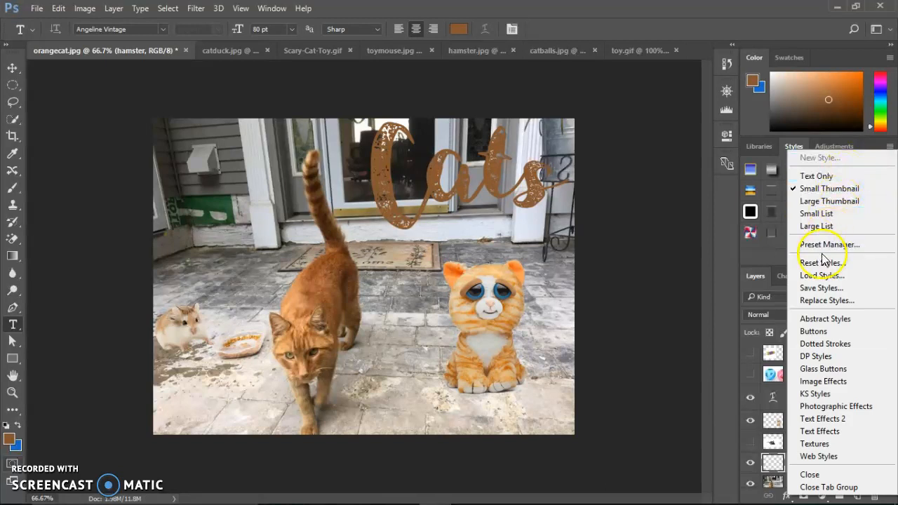
click(840, 214)
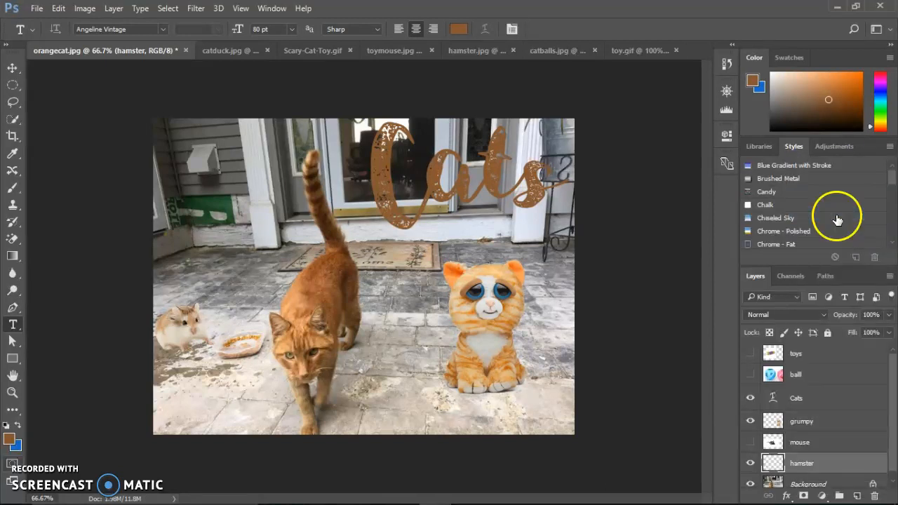
click(889, 146)
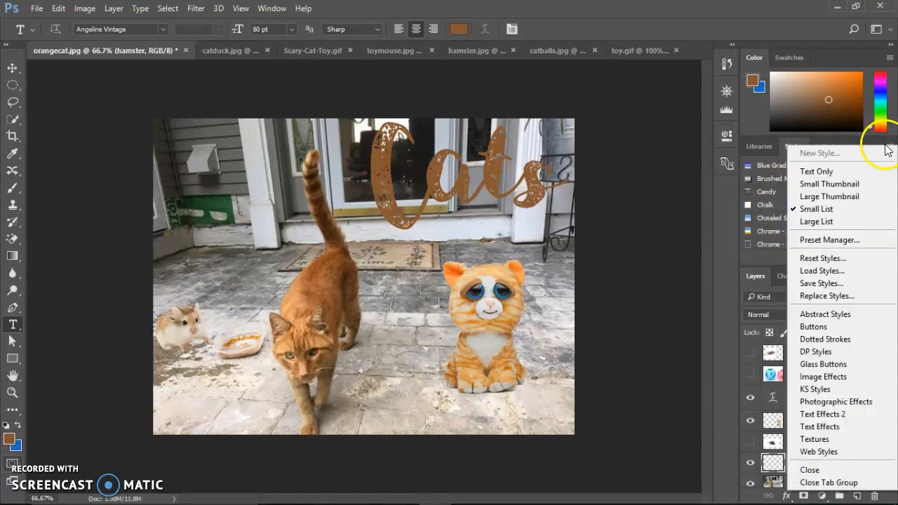
click(848, 188)
click(889, 147)
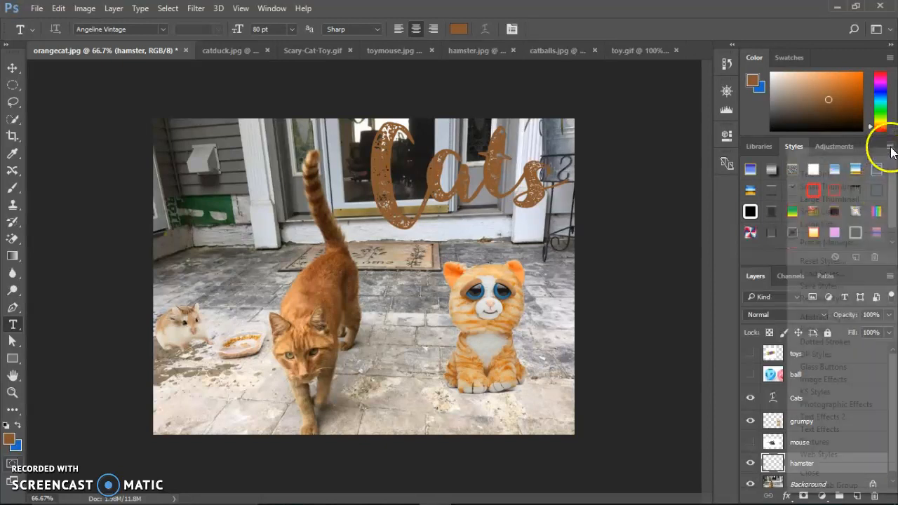
click(850, 199)
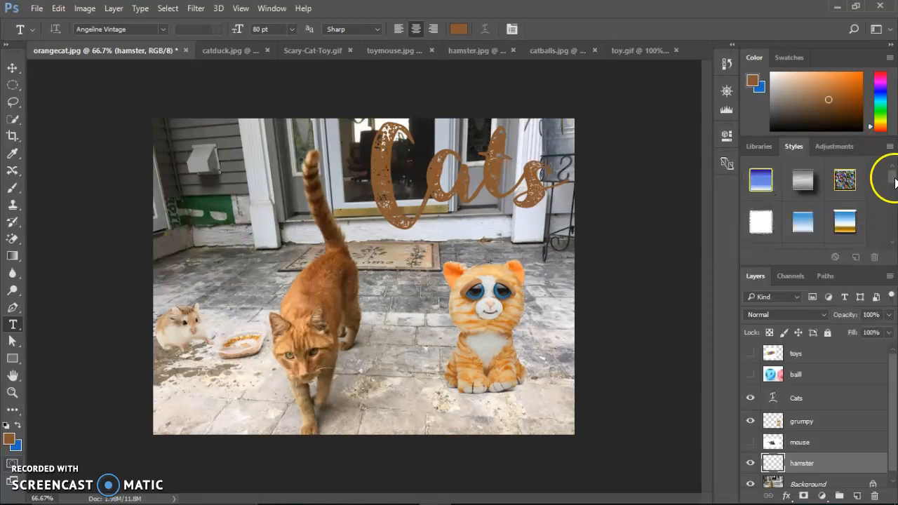
scroll(893, 185, down, 3)
scroll(891, 181, up, 3)
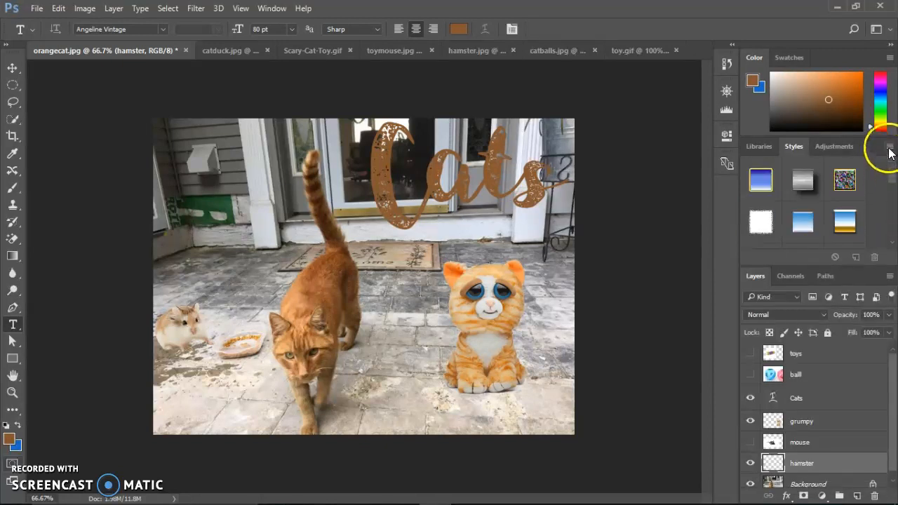
- Replace the current style presets with the Abstract Styles set and that set with Image Effects
click(889, 149)
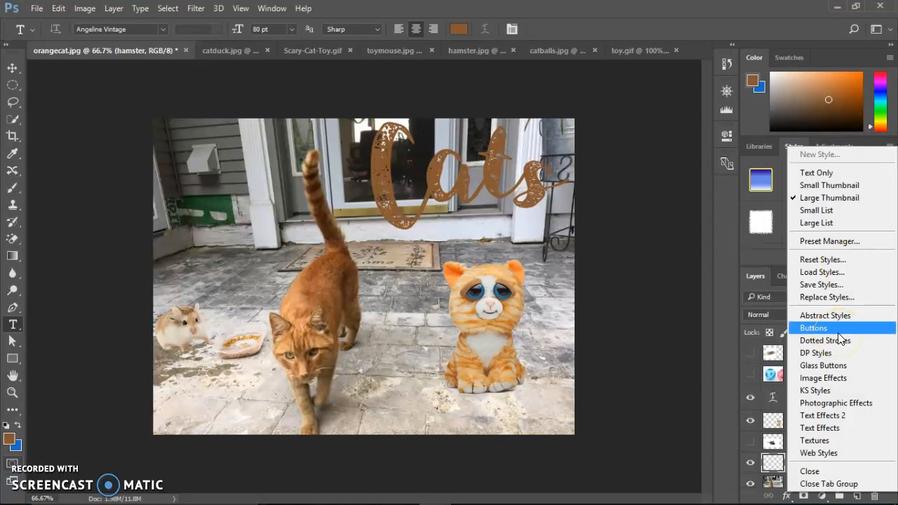
click(822, 317)
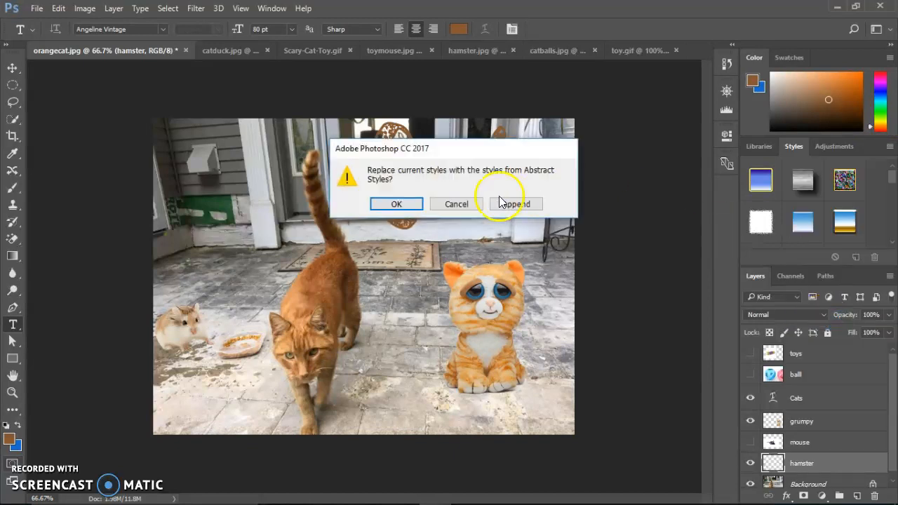
click(397, 204)
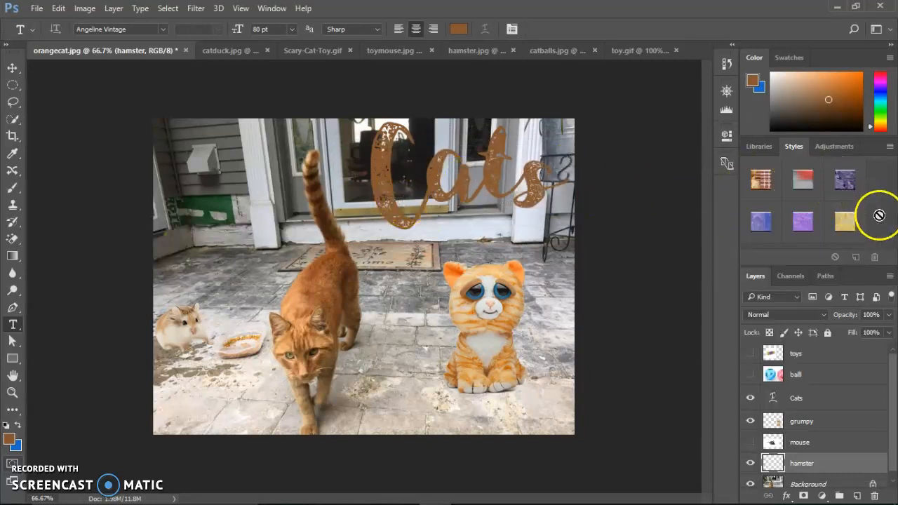
click(889, 146)
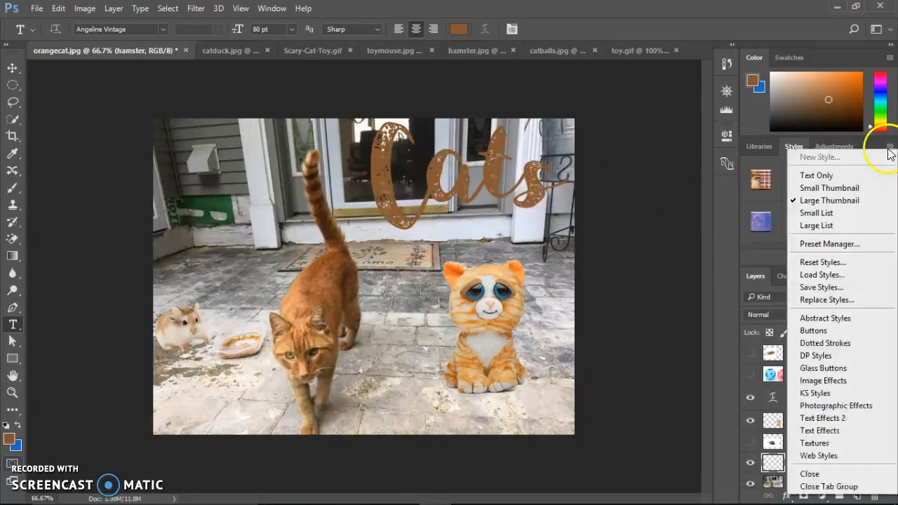
click(822, 381)
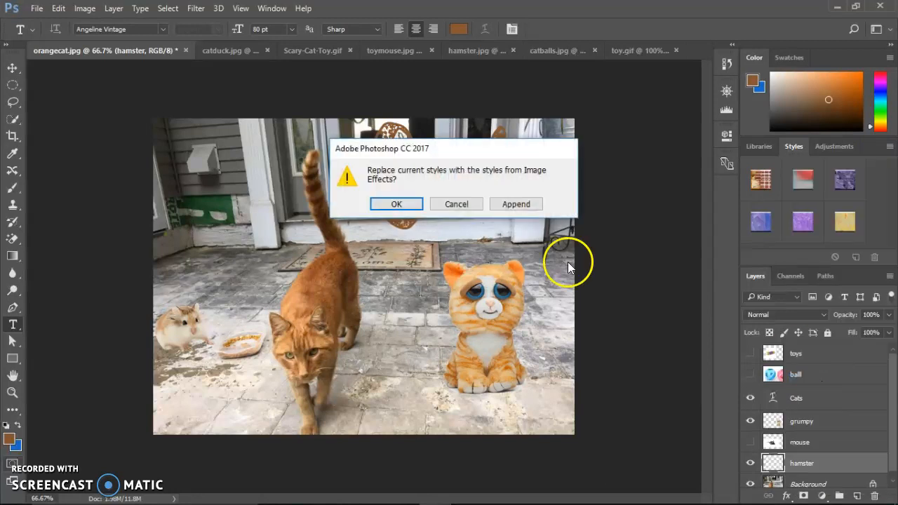
click(396, 204)
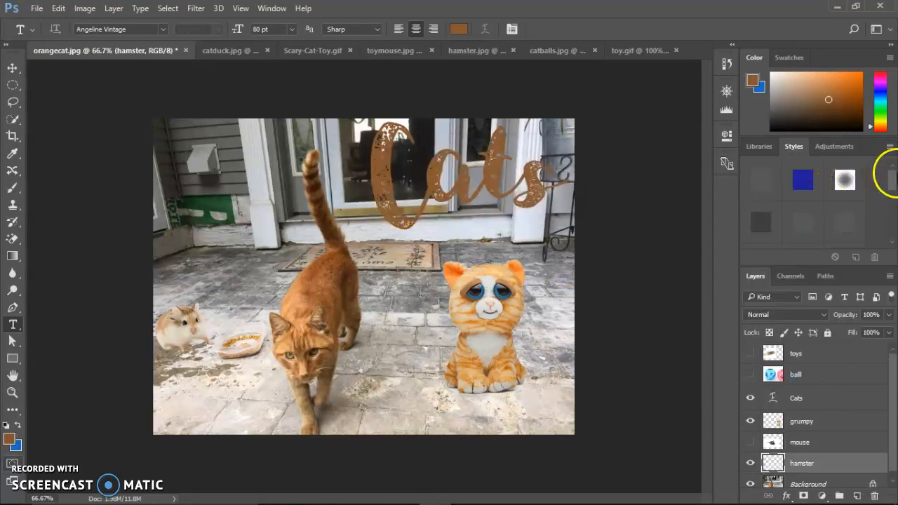
- Replace the current style presets with the Text Effects 2 set
click(889, 147)
click(822, 418)
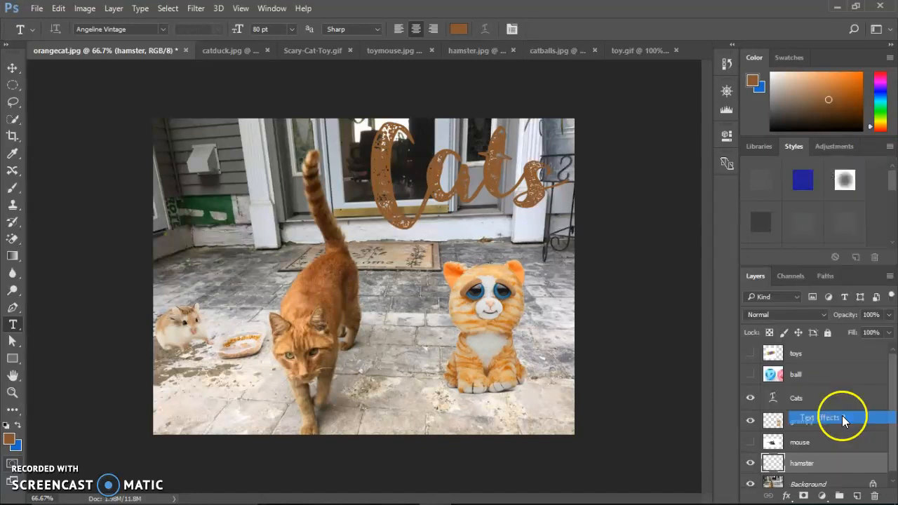
click(397, 204)
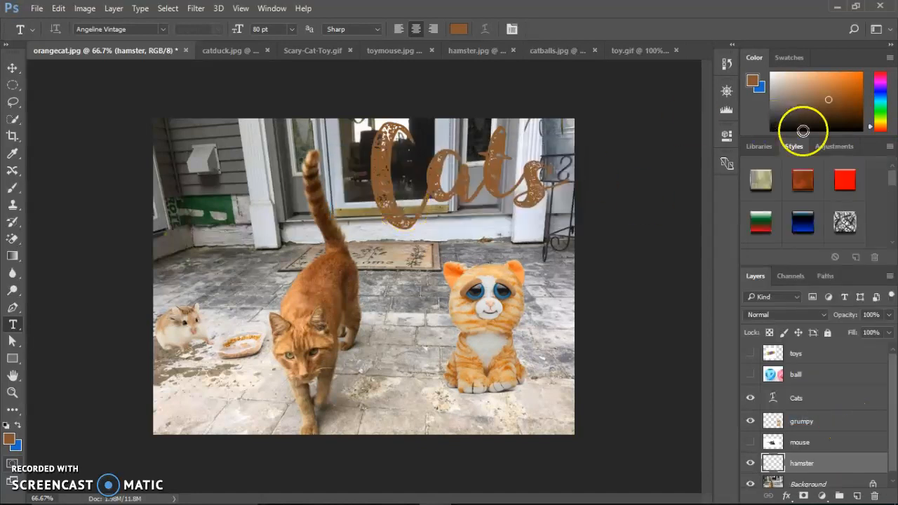
- Append the Web Styles set to the current style presets
click(889, 147)
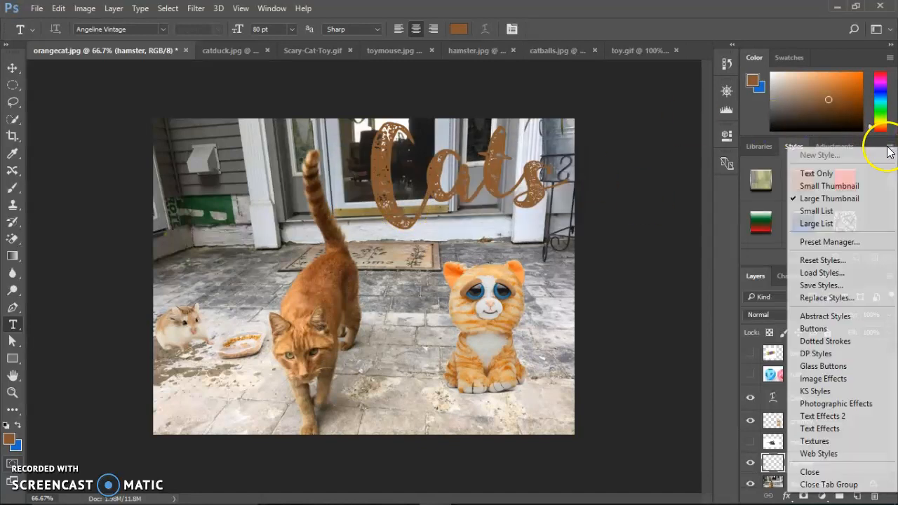
click(828, 431)
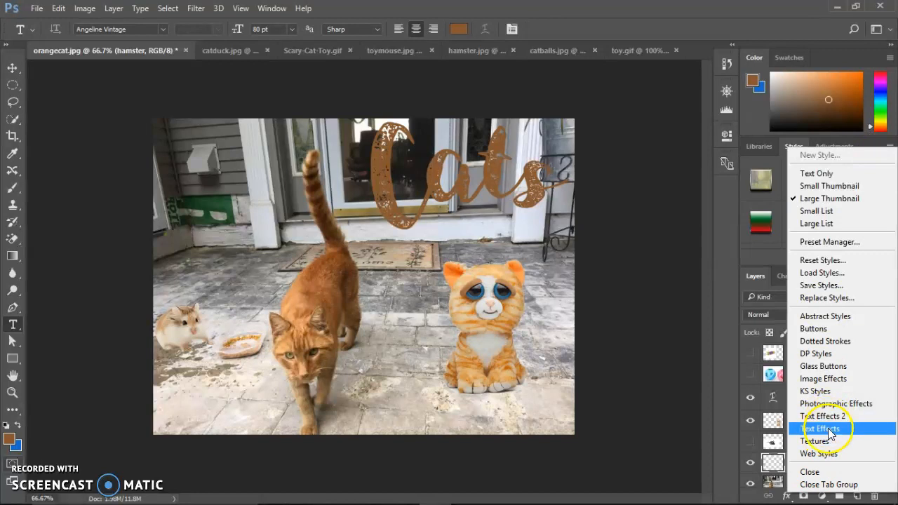
click(821, 454)
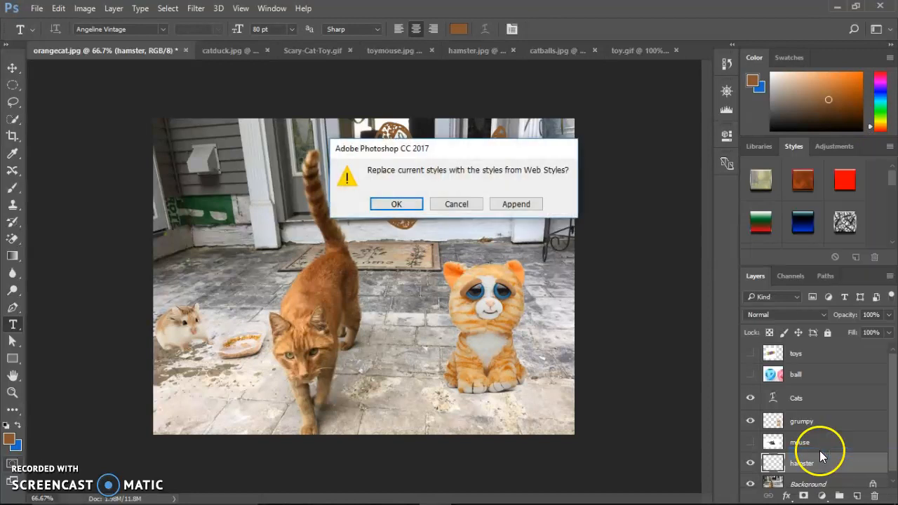
click(519, 205)
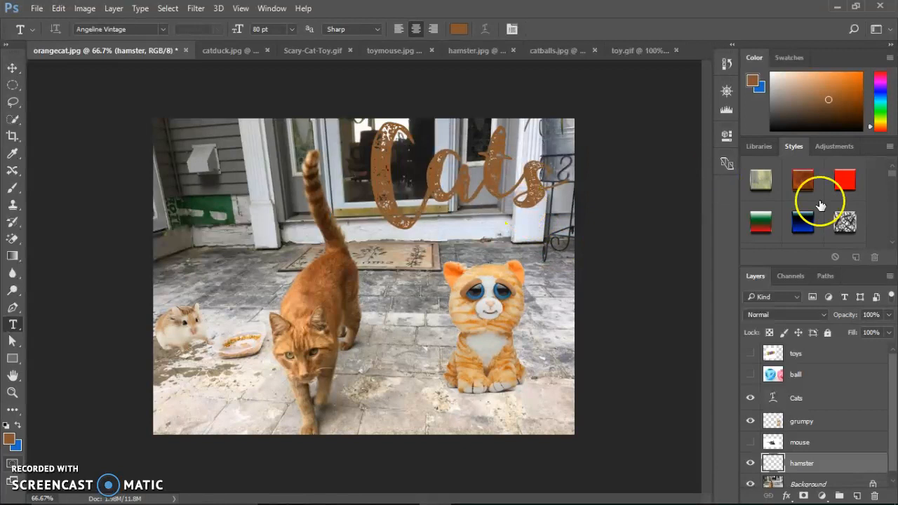
- Try the Slick Chrome style on the grumpy layer and undo it
drag(891, 181, 893, 226)
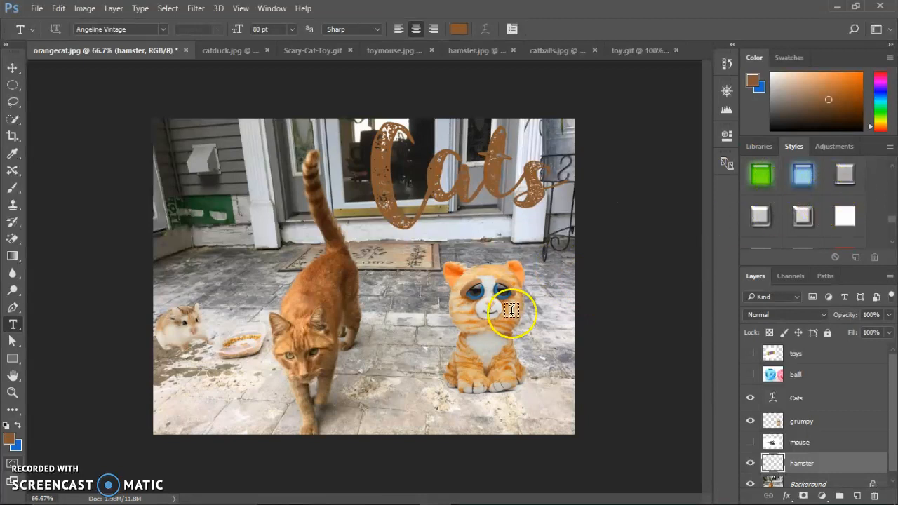
click(797, 422)
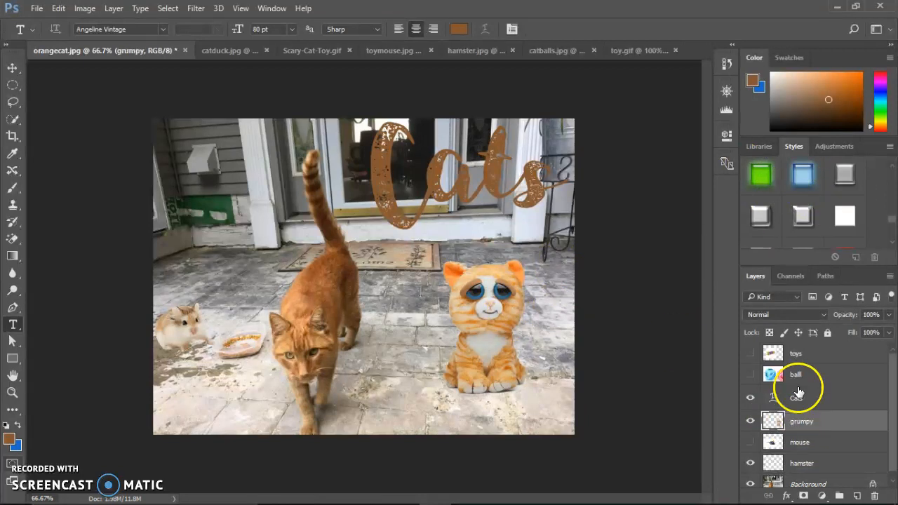
click(760, 218)
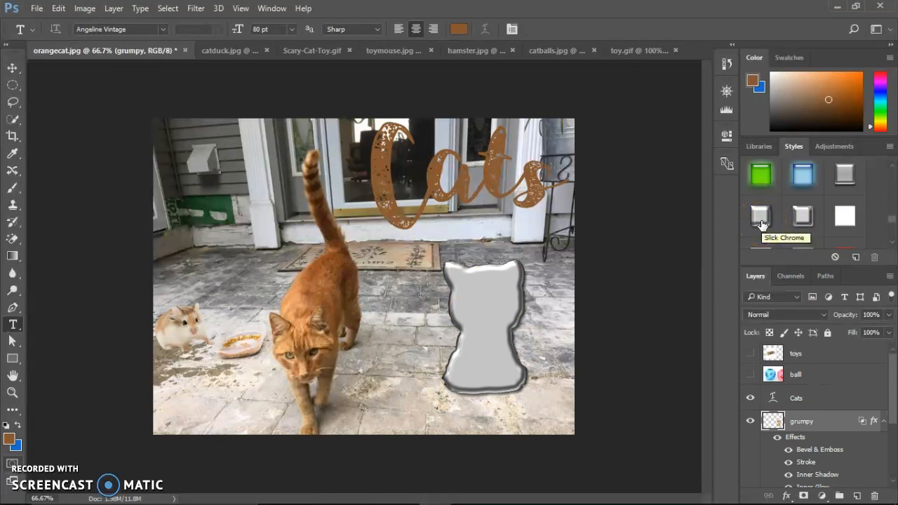
key(ctrl+z)
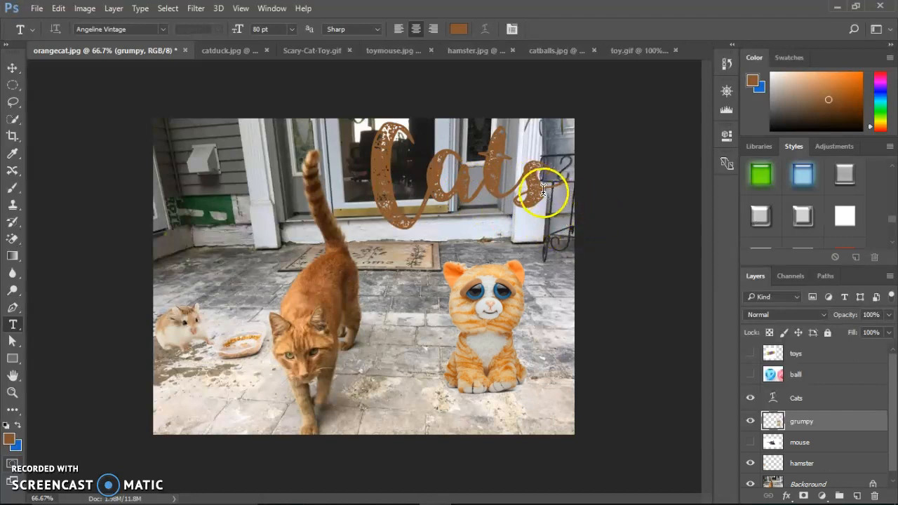
- Apply the Clear Gel with Drop Shadow style to the Cats text layer
click(789, 405)
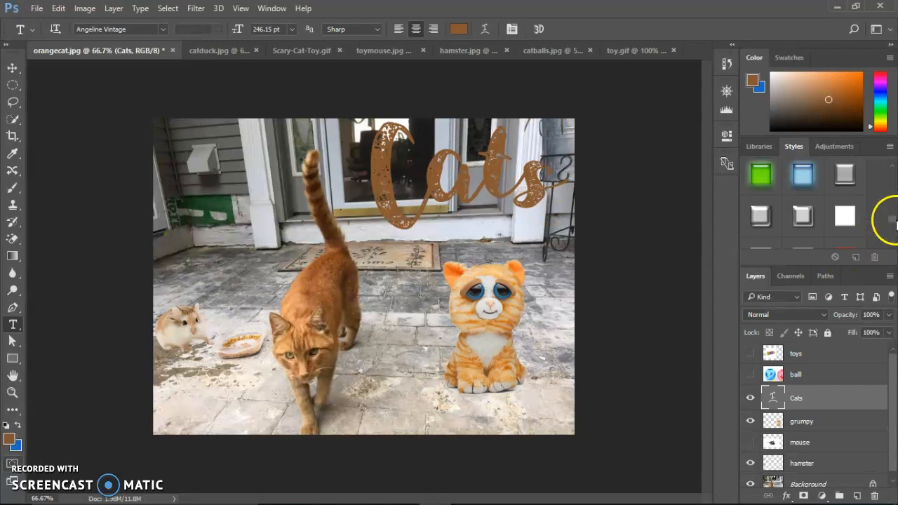
scroll(893, 221, down, 5)
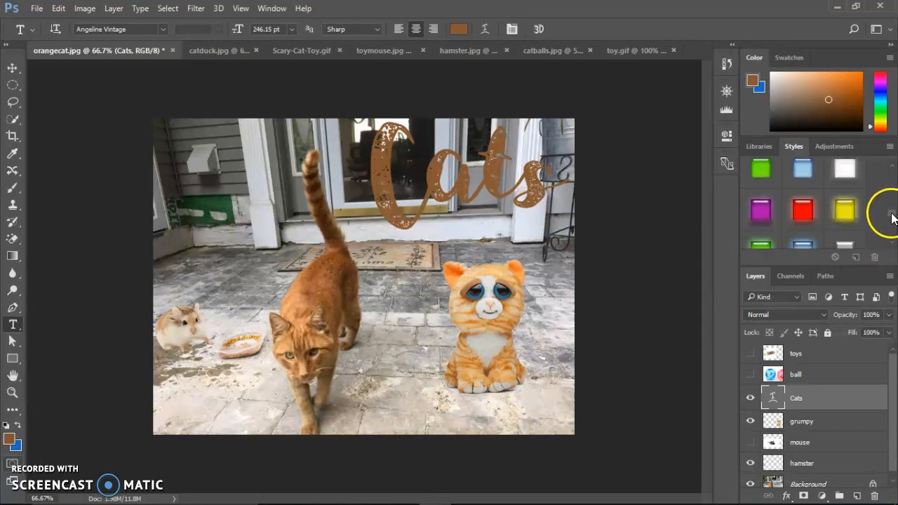
click(845, 170)
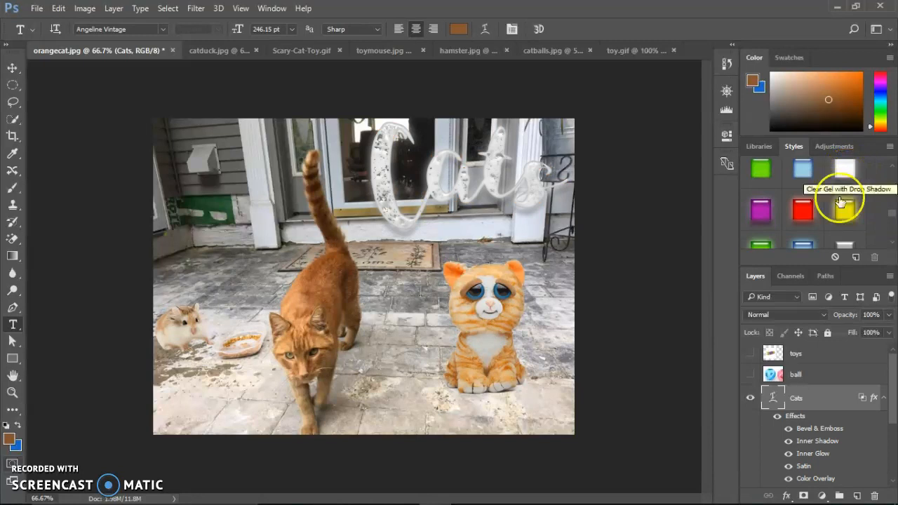
- Review the Cats layer's effects, toggle individual ones such as Inner Glow to compare them, and leave Color Overlay hidden
scroll(894, 425, down, 1)
scroll(894, 425, down, 2)
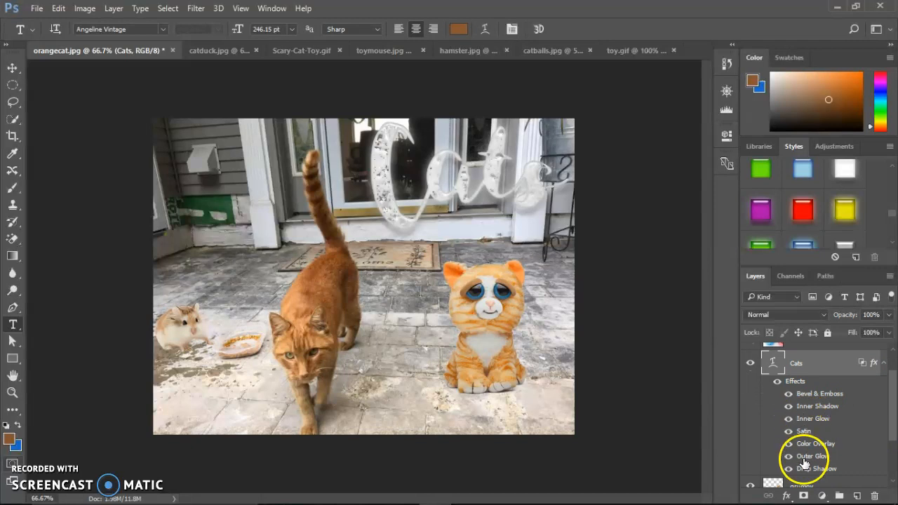
click(787, 496)
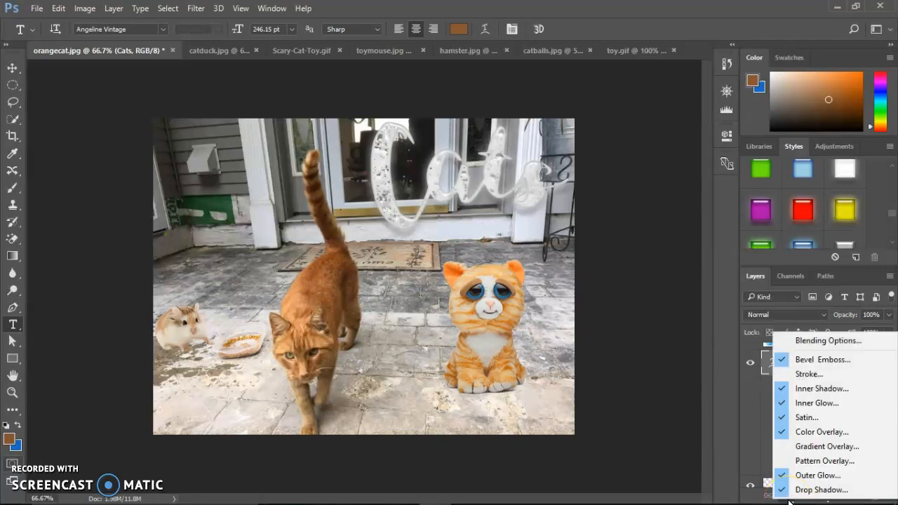
click(787, 497)
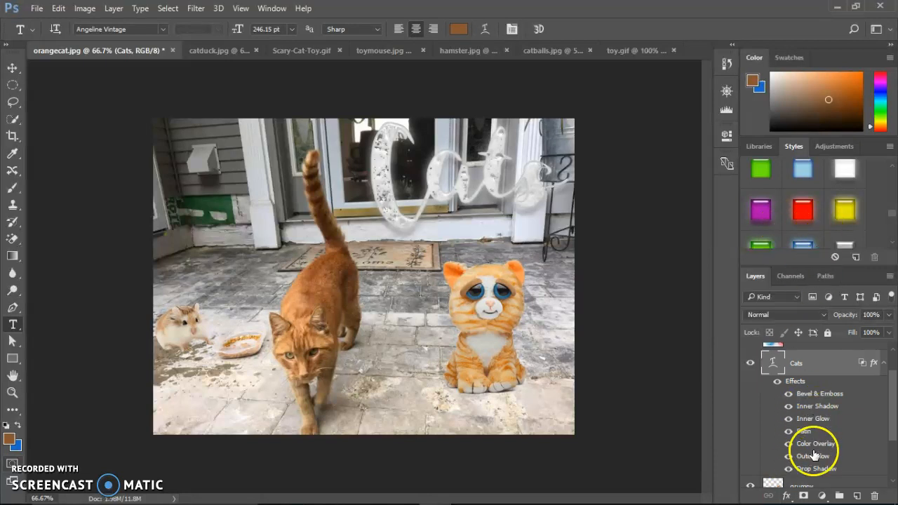
click(790, 396)
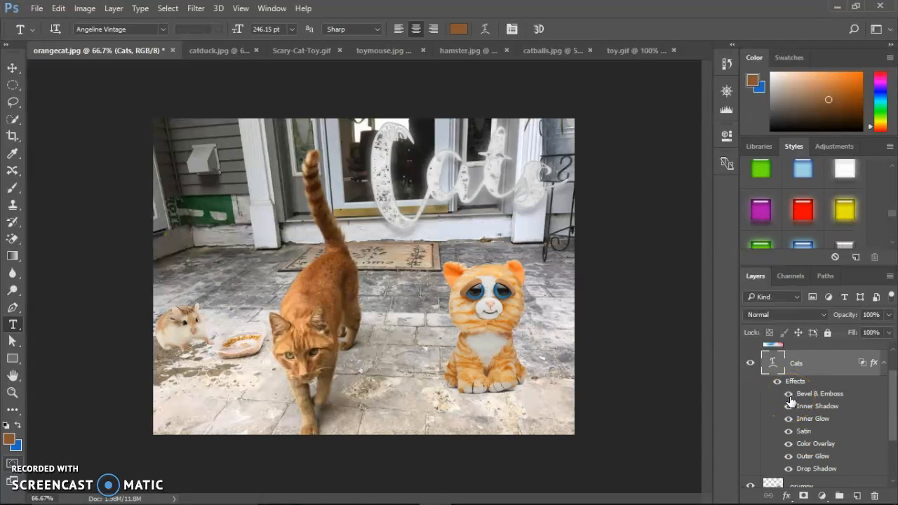
click(791, 421)
click(790, 421)
click(789, 432)
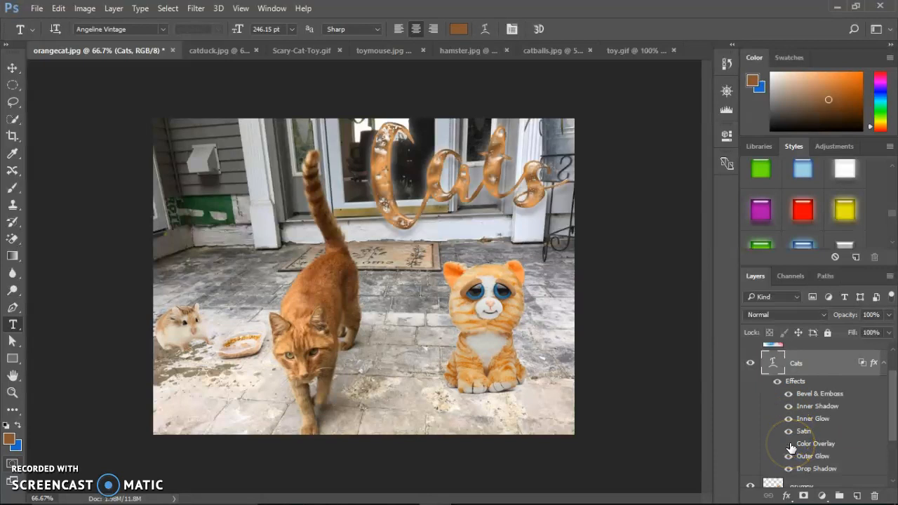
click(790, 445)
click(789, 447)
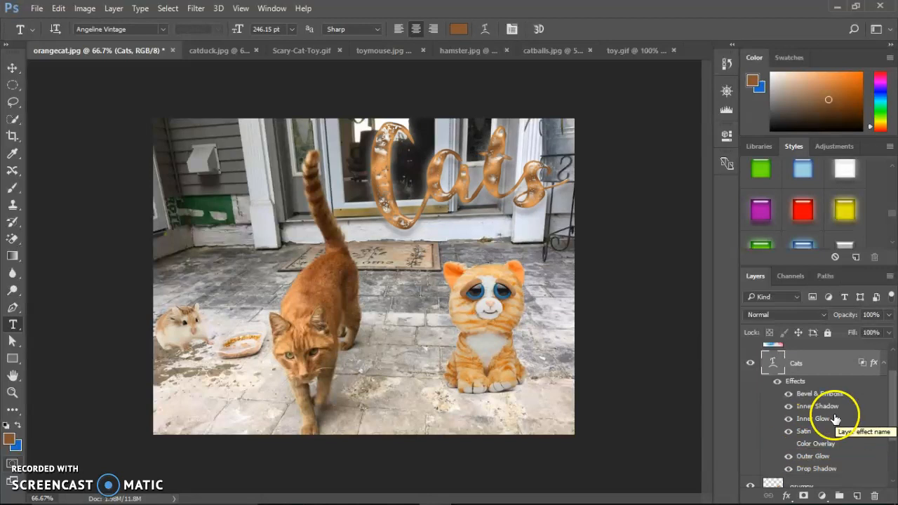
- Set the Outer Glow size on the Cats text layer to 10 px, keeping the text in view
double_click(814, 457)
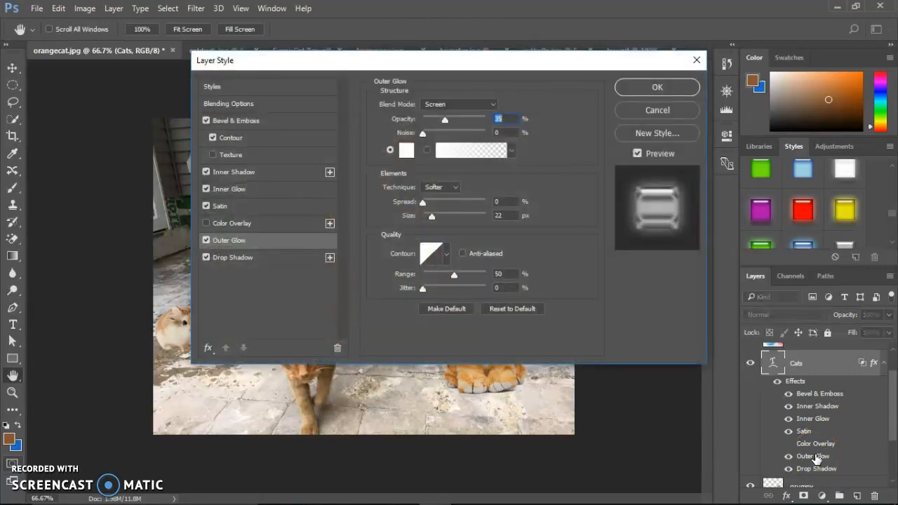
drag(545, 66, 581, 238)
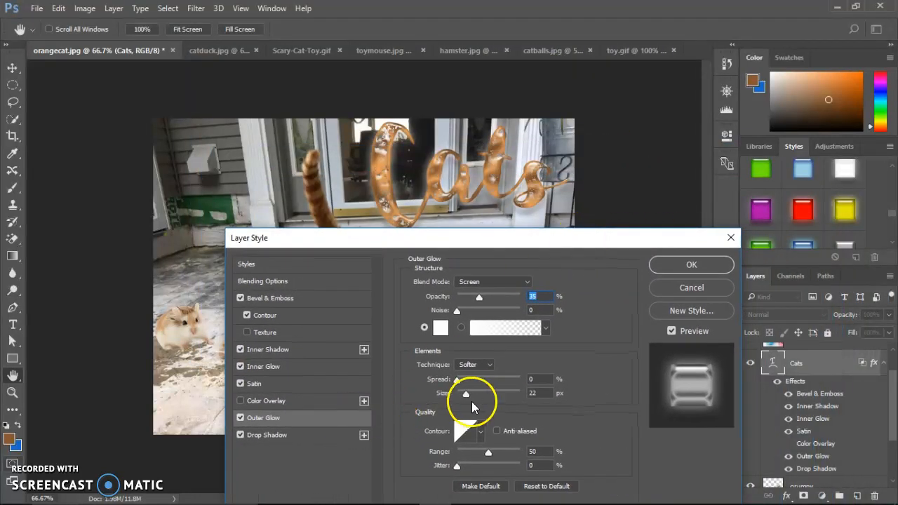
mouse_move(467, 398)
mouse_down()
mouse_move(457, 393)
mouse_move(474, 395)
mouse_move(464, 397)
mouse_up()
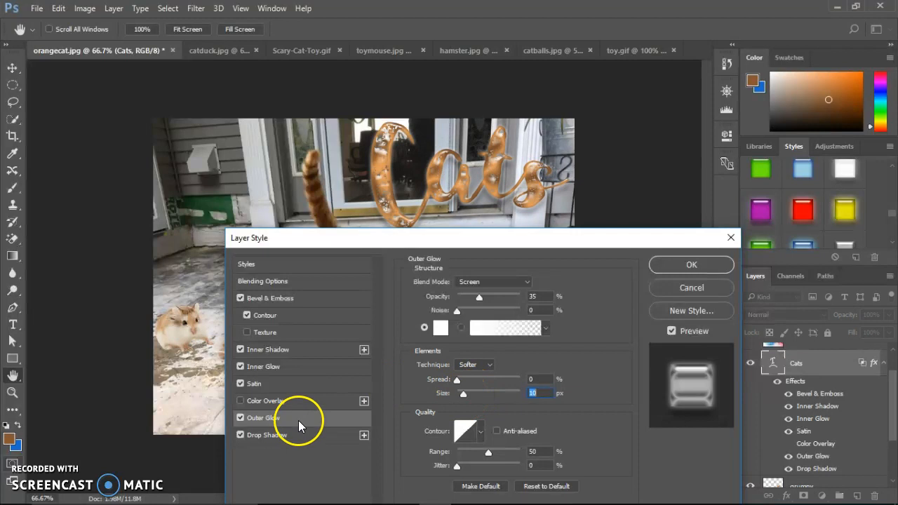
- Compare the Cats text with and without Satin, then set its Inner Glow choke to 18% and size to about 29 px
click(241, 384)
click(242, 385)
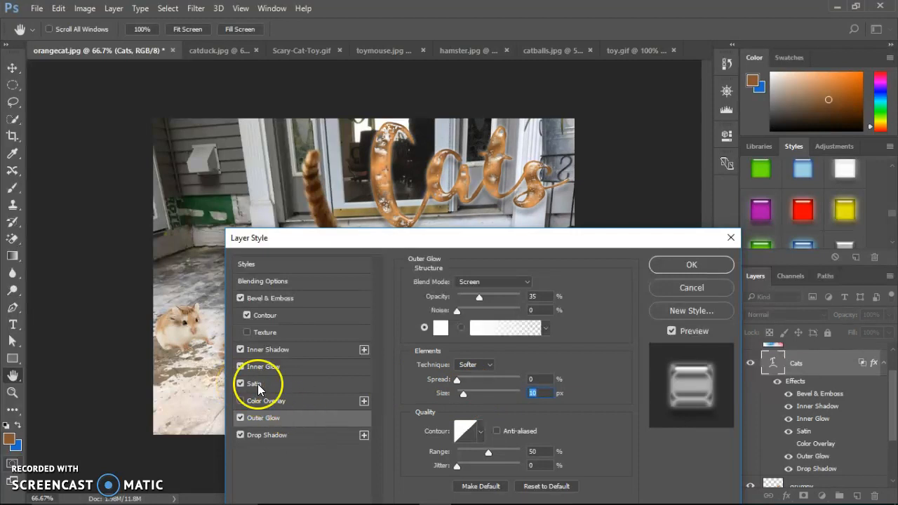
click(308, 386)
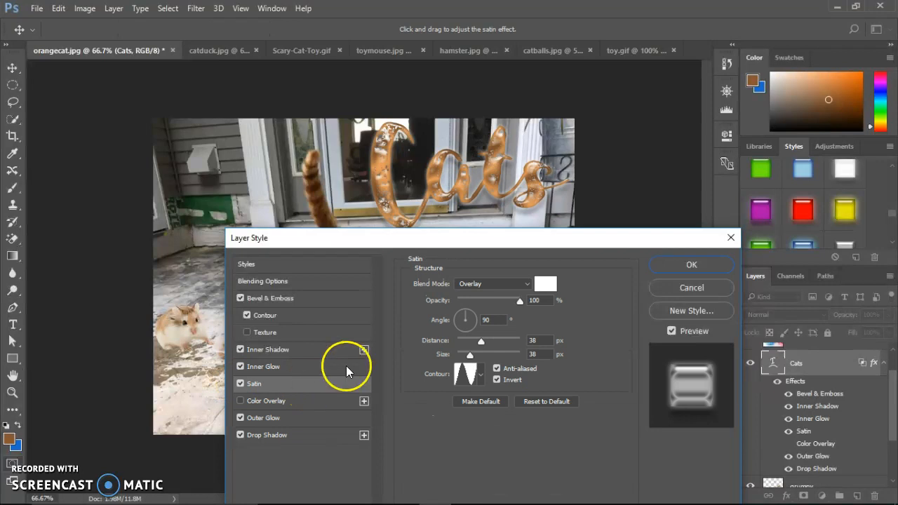
click(331, 366)
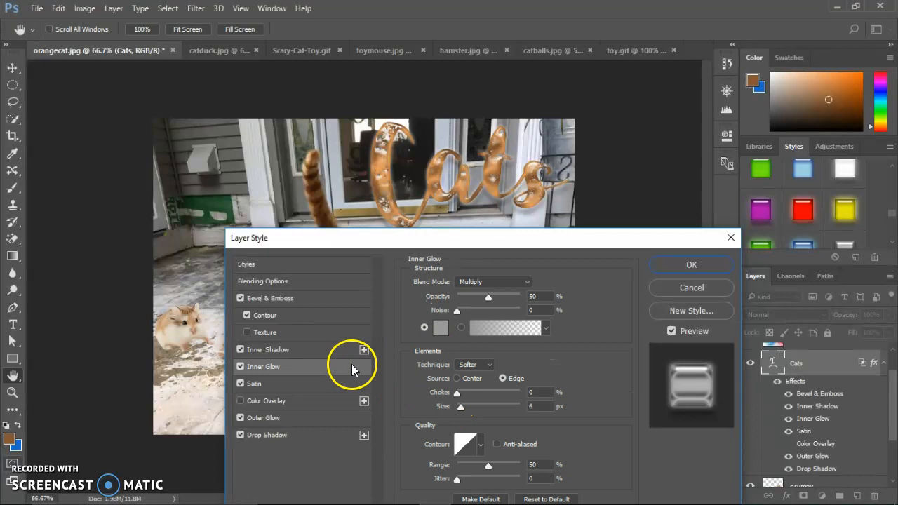
drag(457, 392, 468, 412)
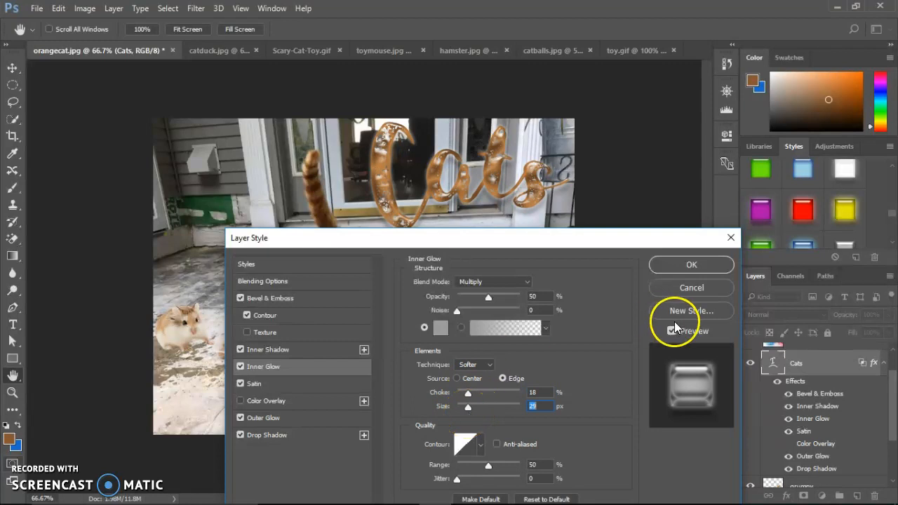
click(683, 267)
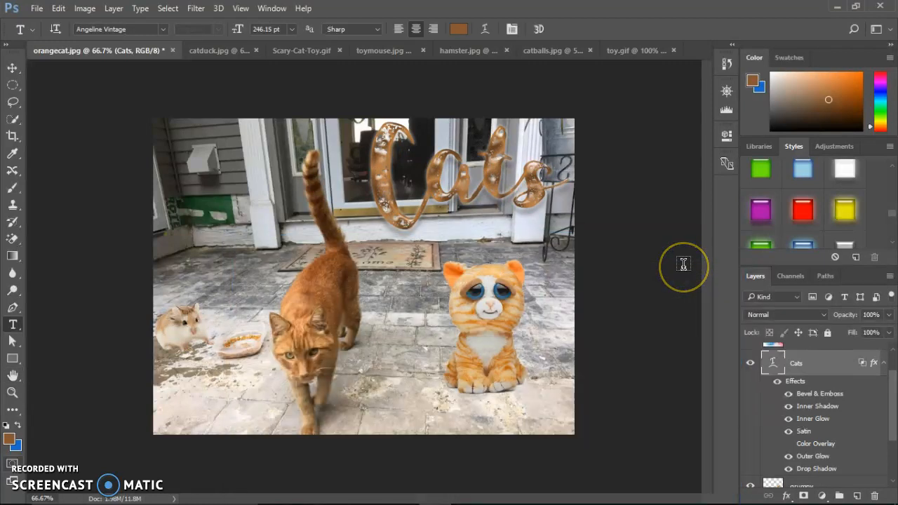
- Activate the Custom Shape Tool
drag(822, 367, 893, 368)
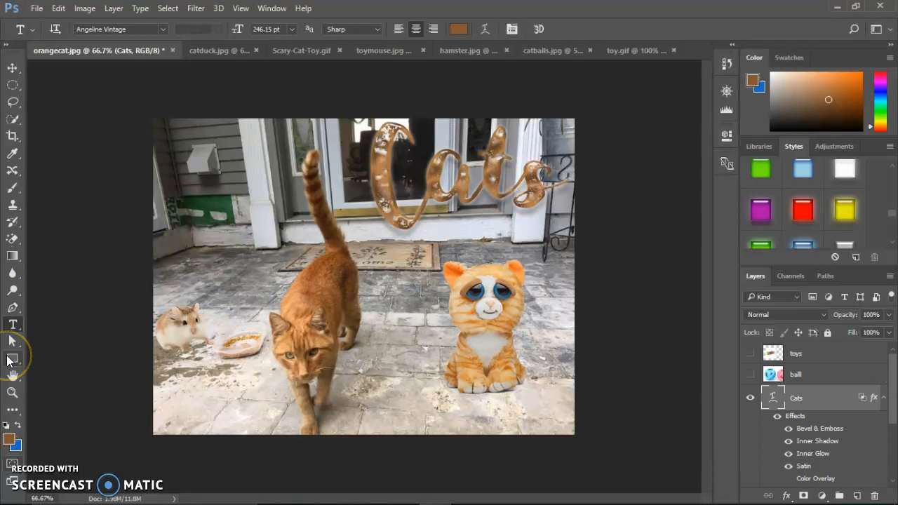
click(9, 360)
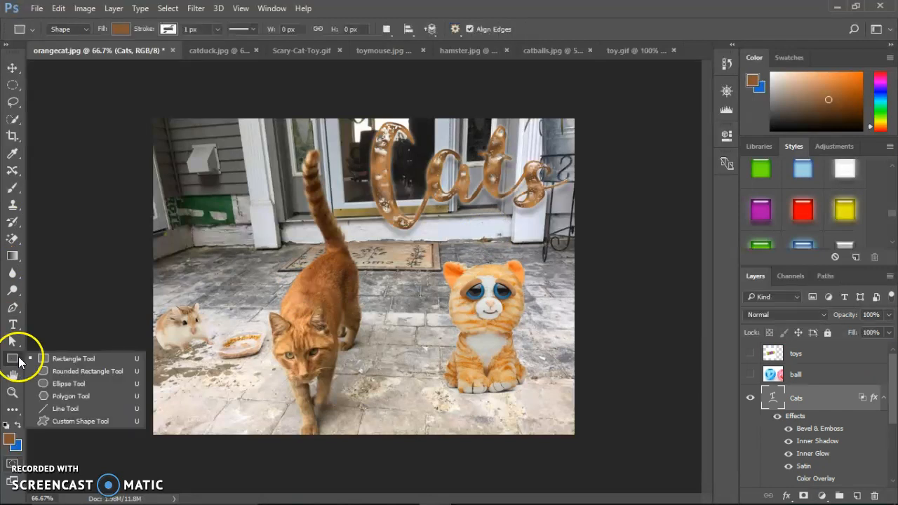
click(8, 361)
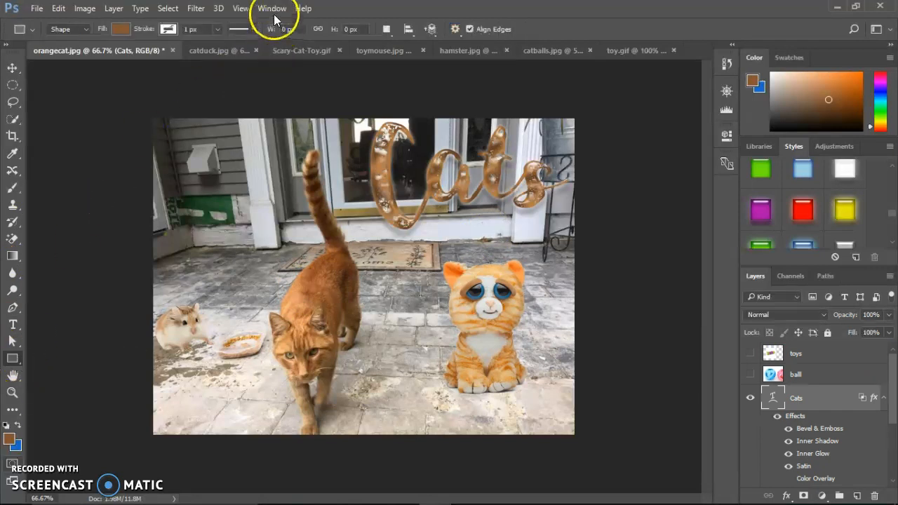
click(14, 360)
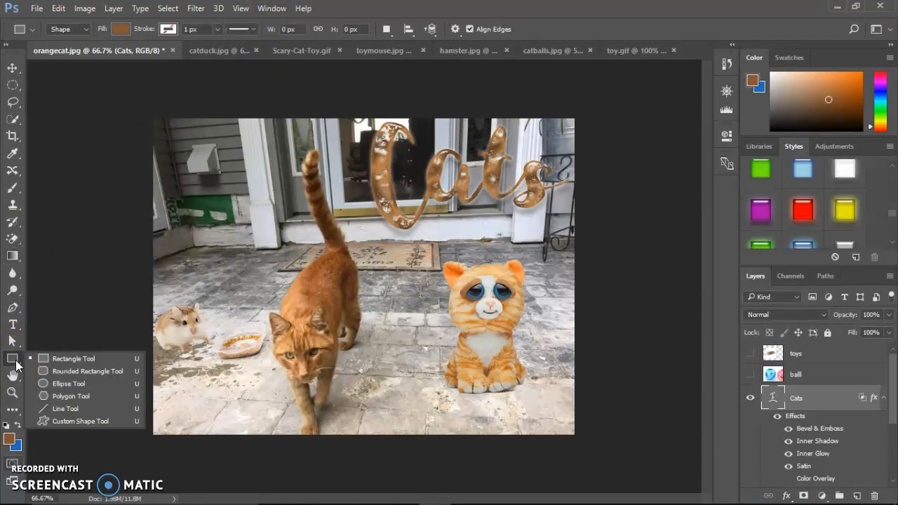
click(79, 421)
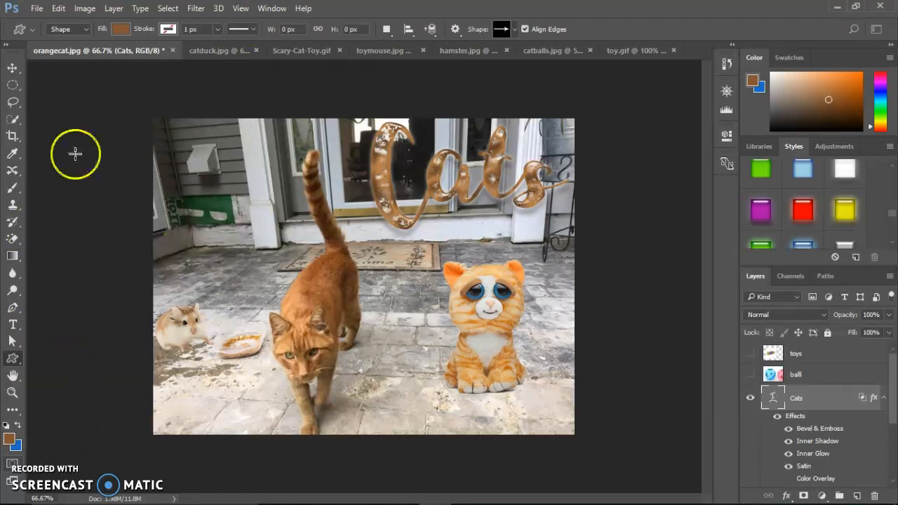
- Replace the current custom shapes with the Ornaments set
click(516, 34)
click(516, 34)
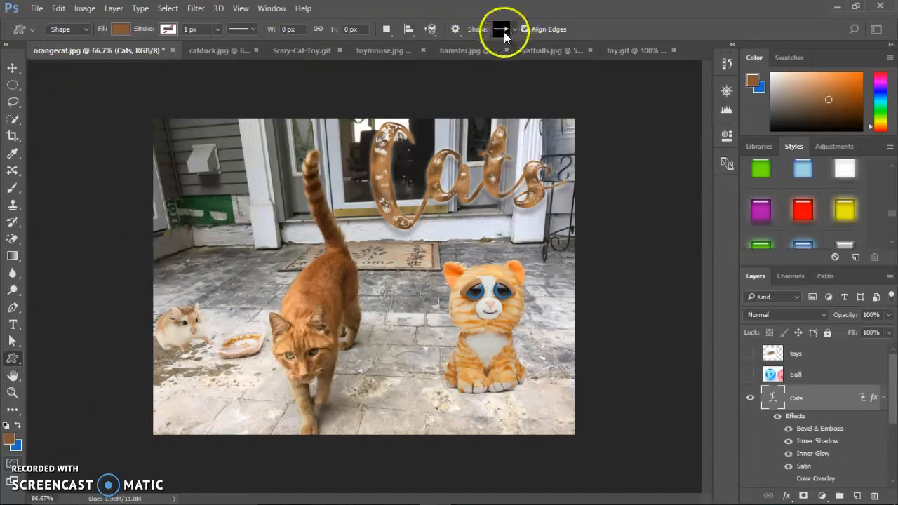
click(516, 30)
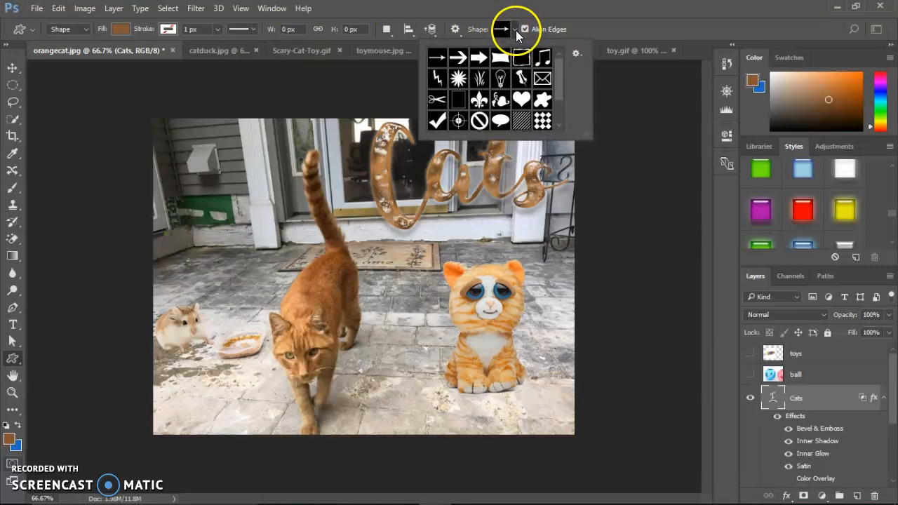
click(576, 57)
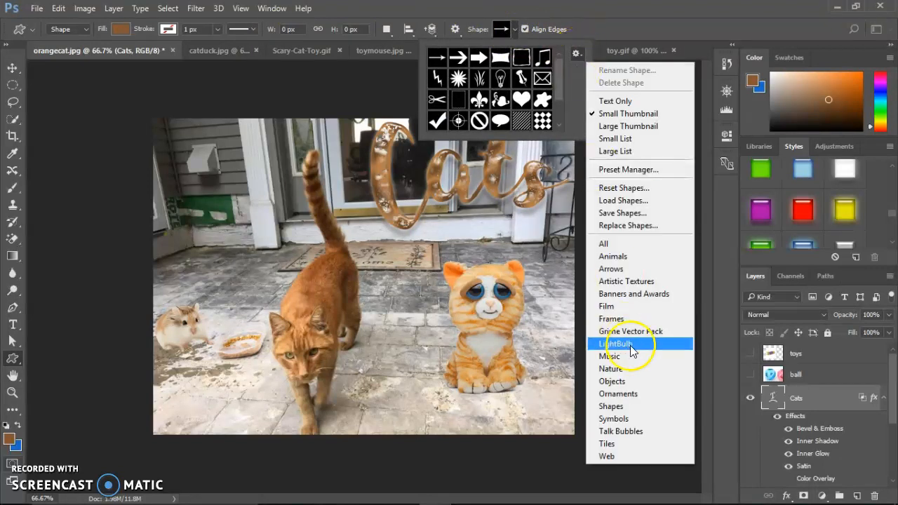
click(631, 395)
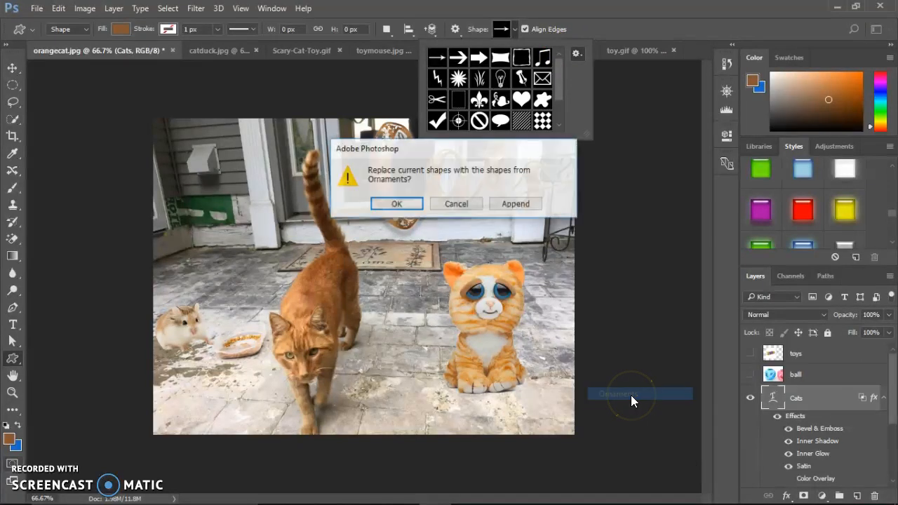
click(395, 202)
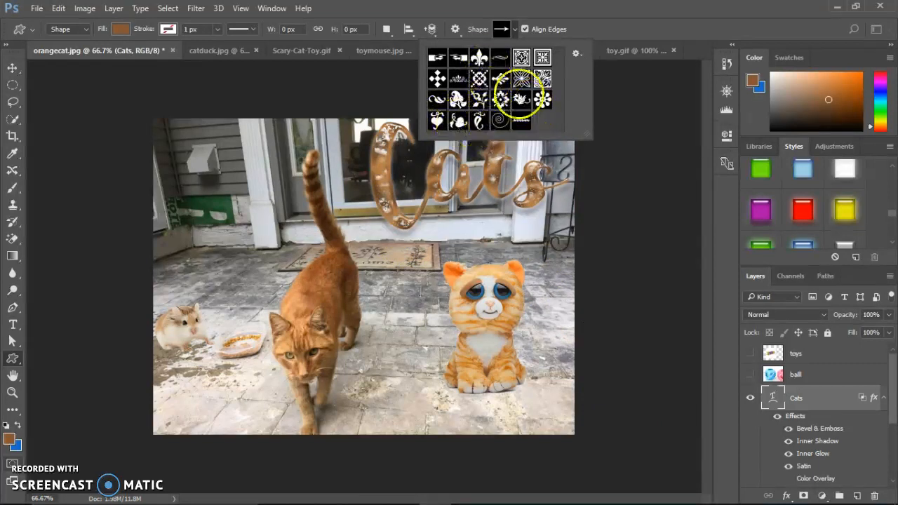
- Draw the floral ornament with a curled stem, about 300 x 186 px, near the photo's lower-left corner
click(520, 103)
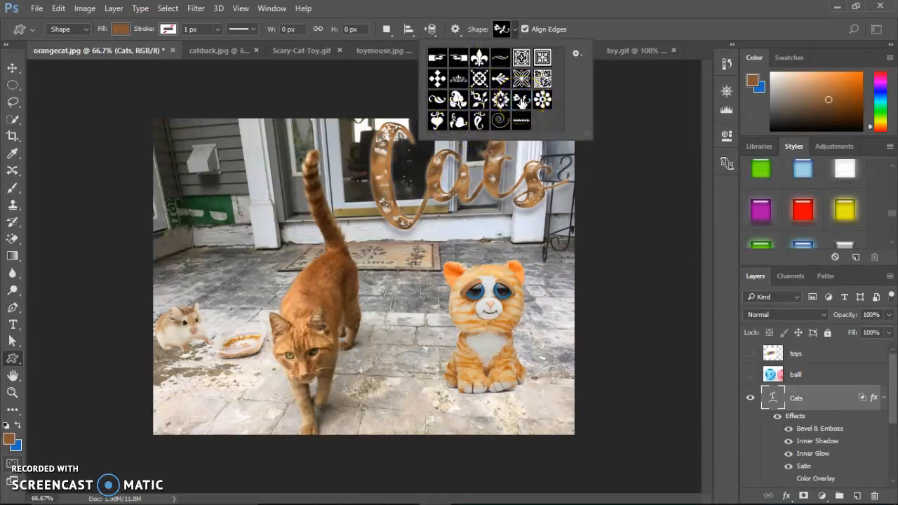
double_click(521, 104)
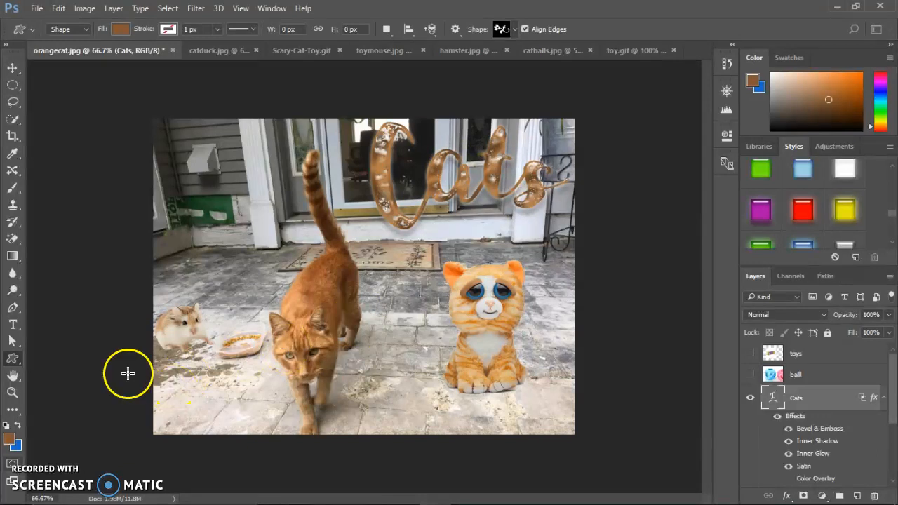
drag(179, 382, 309, 465)
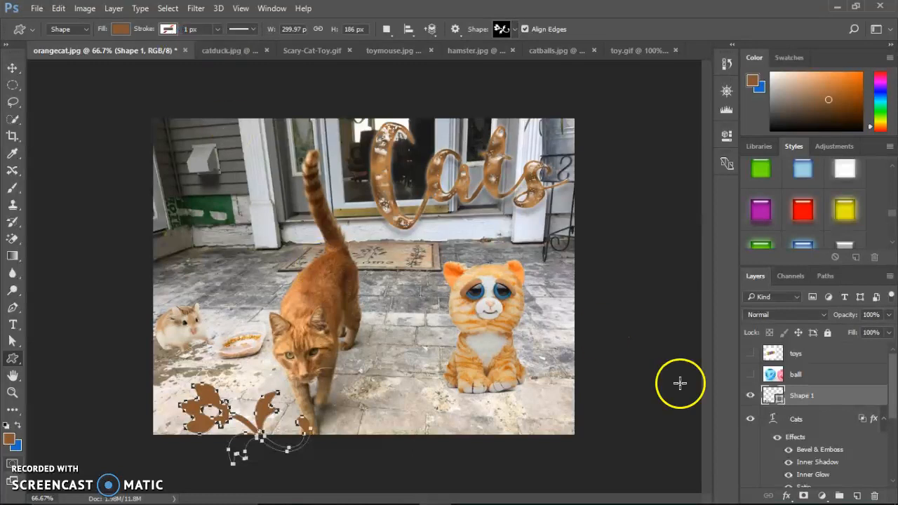
- Add a thin black Stroke effect positioned inside the edges of the floral shape
click(787, 496)
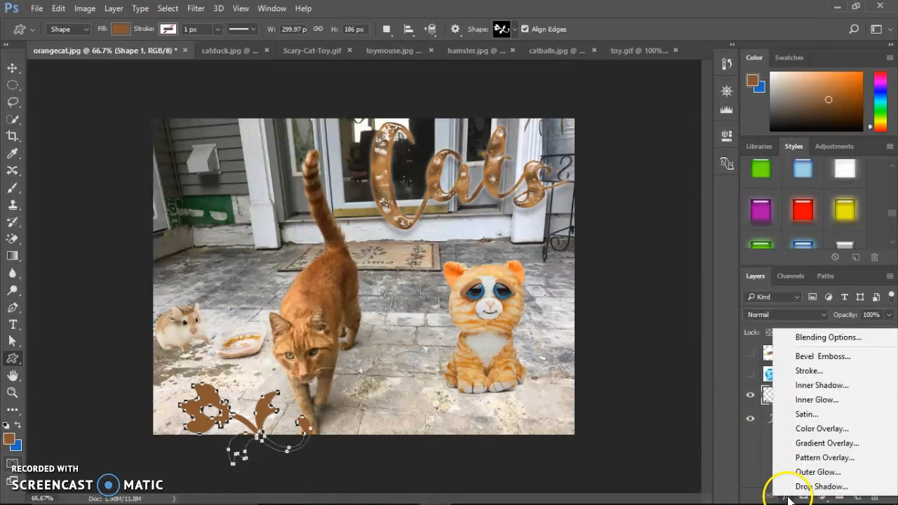
click(807, 372)
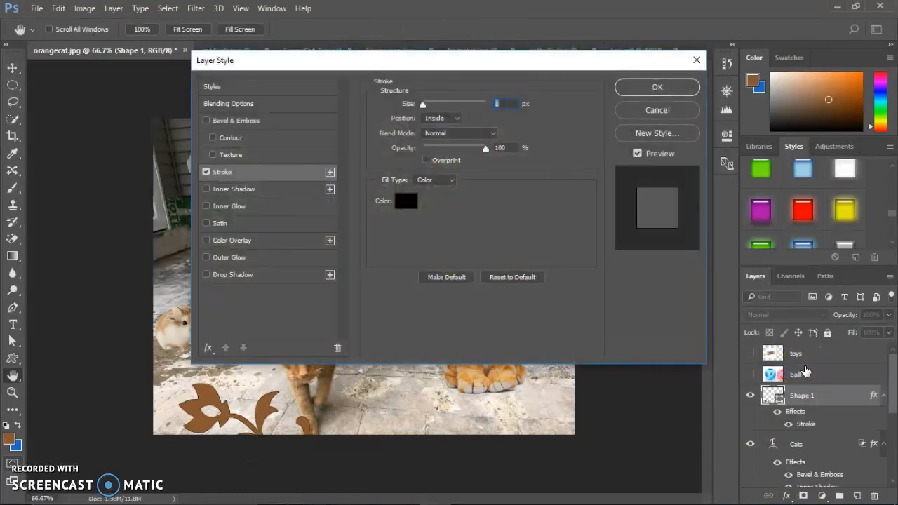
drag(425, 106, 424, 108)
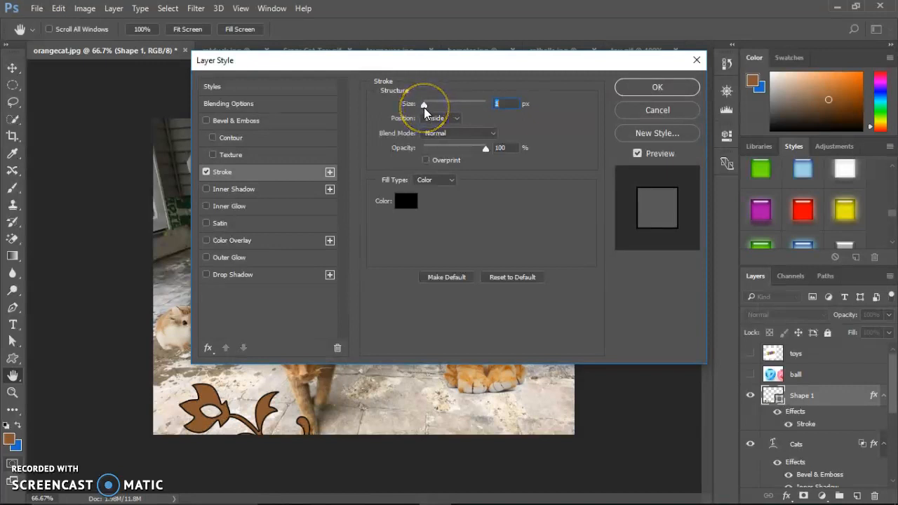
click(656, 88)
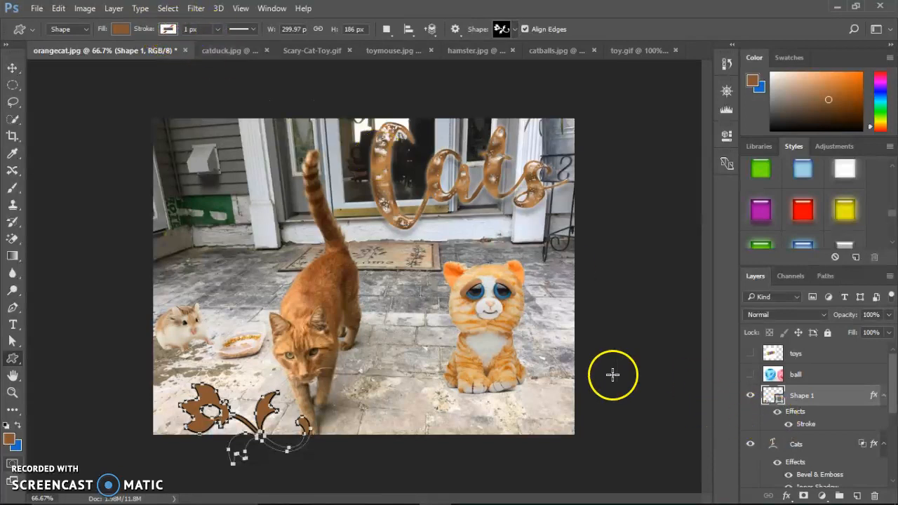
- Move the floral shape onto the wall in the photo's upper-left area and rotate it about 39° clockwise
click(13, 69)
drag(210, 394, 199, 148)
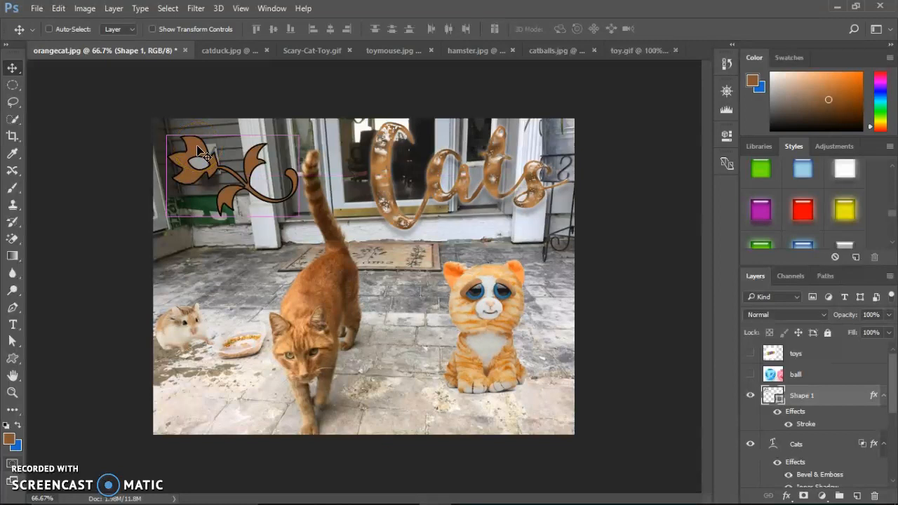
key(ctrl+t)
drag(311, 136, 335, 194)
drag(238, 175, 233, 200)
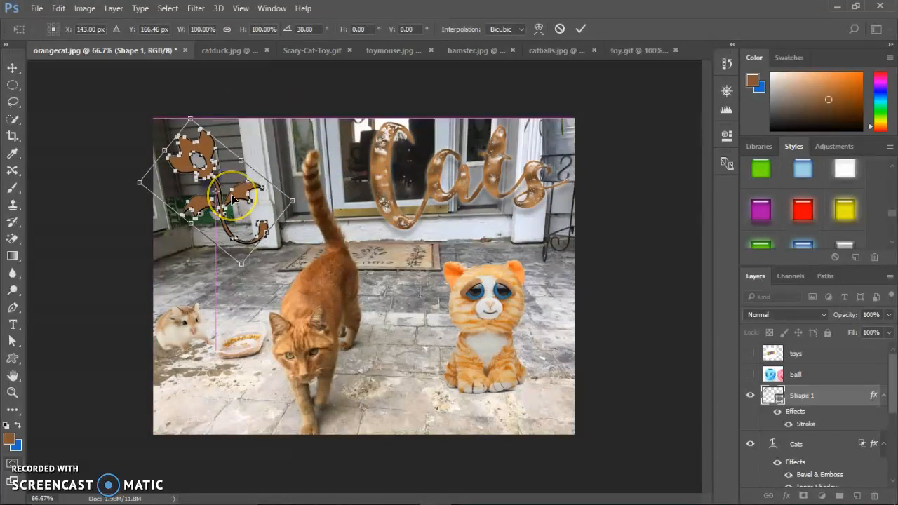
key(Return)
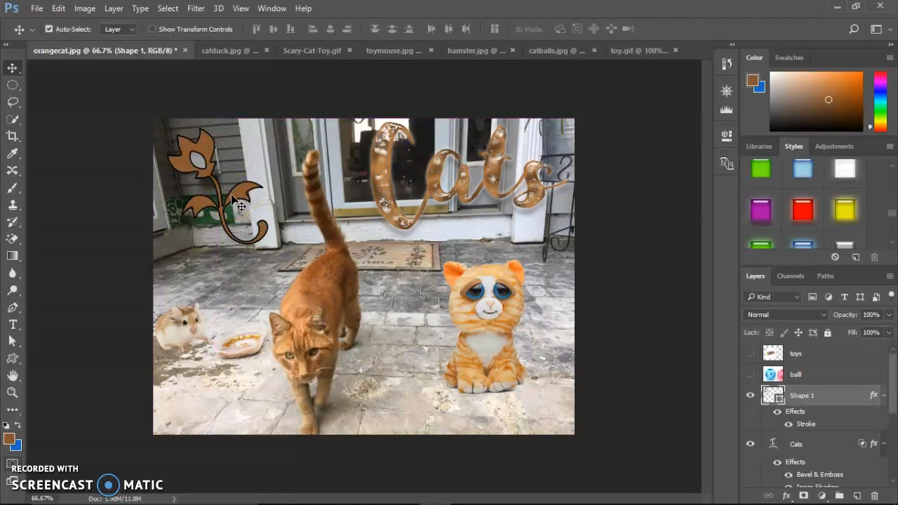
- Change the floral shape's fill colour to the brighter orange ba692d
double_click(778, 401)
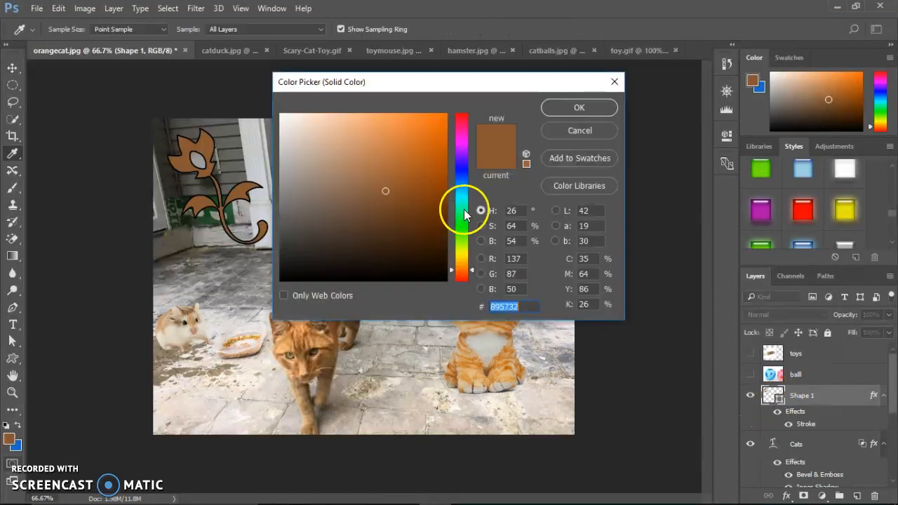
drag(444, 182, 405, 157)
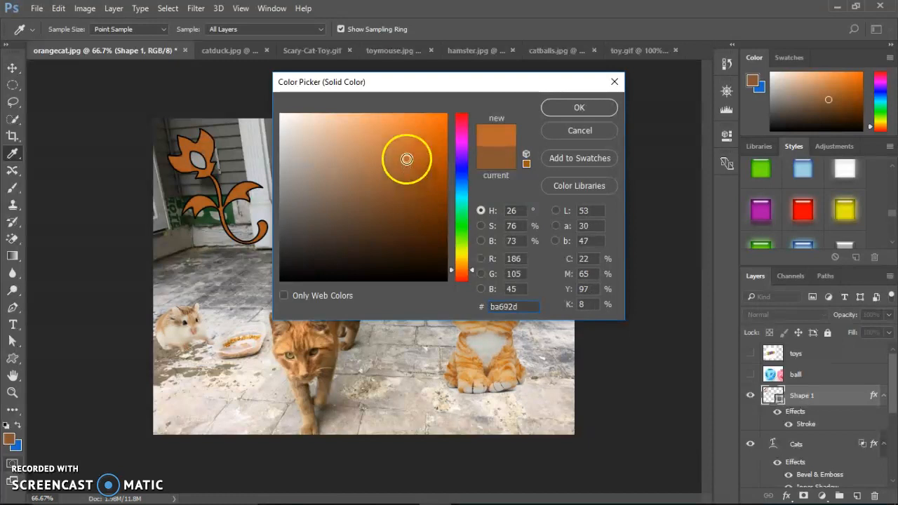
click(571, 111)
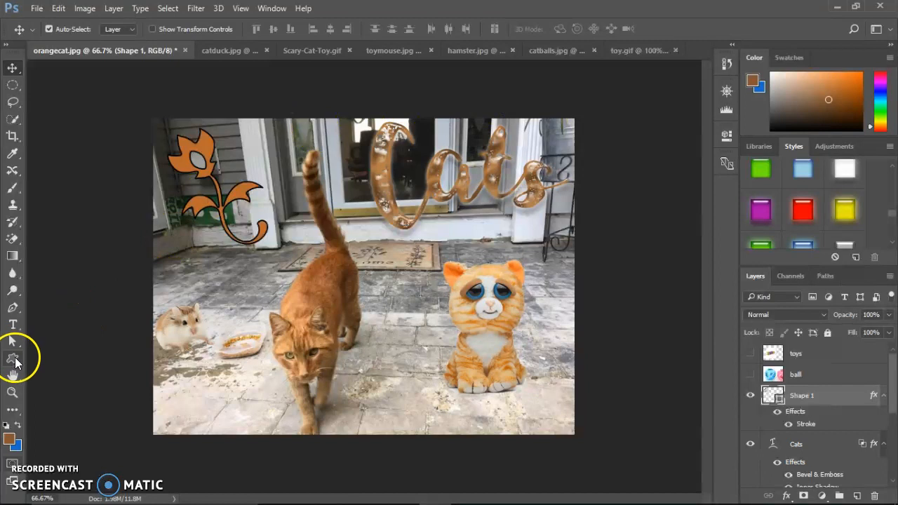
- Switch to Microsoft Edge and search the web for "free photoshop shapes"
mouse_move(246, 503)
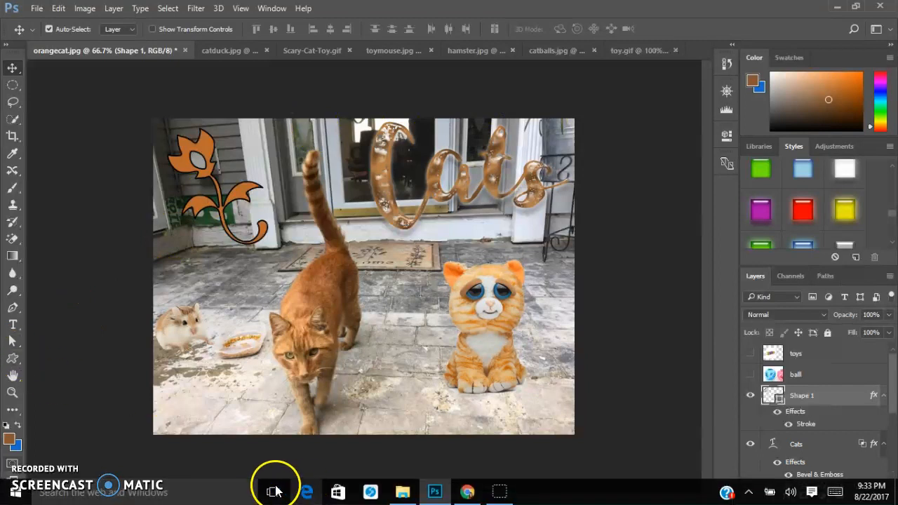
click(306, 491)
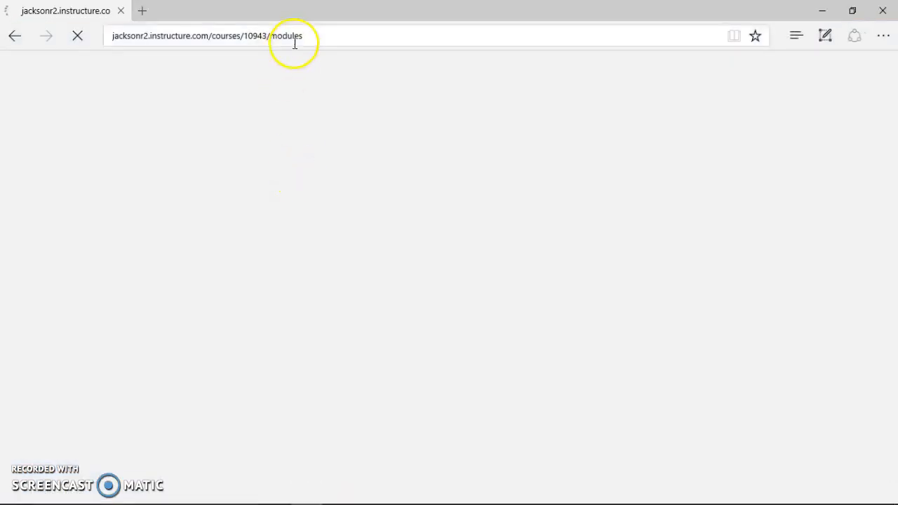
click(295, 43)
text(free photoshop shapes)
key(Return)
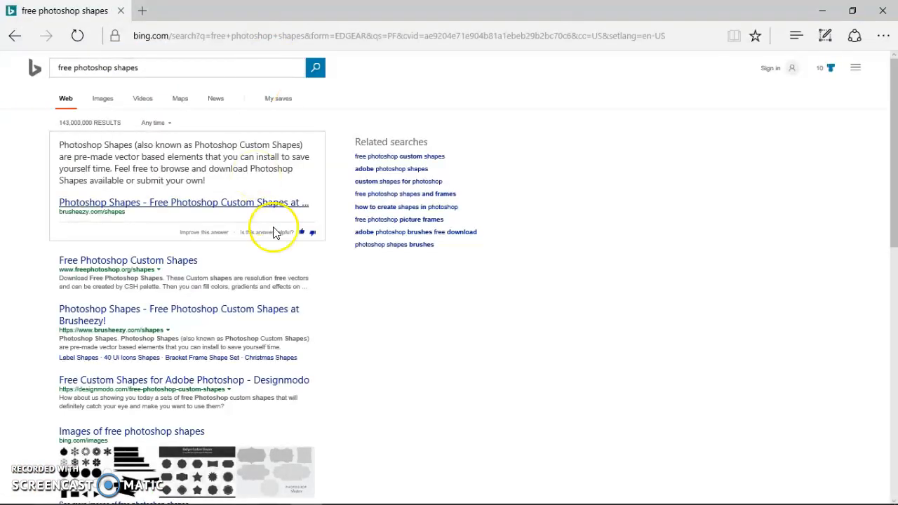
- Open the Free Photoshop Custom Shapes result and try to open its Flourish Shapes set
click(180, 260)
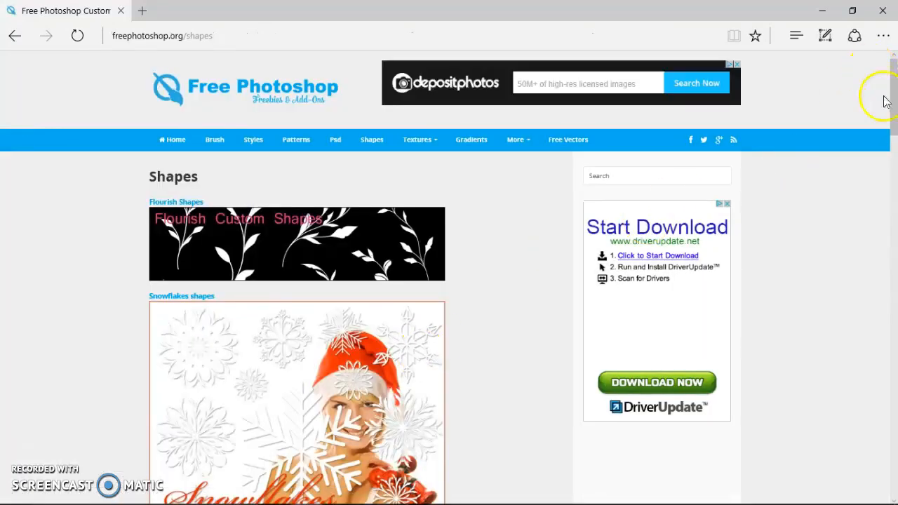
drag(895, 93, 873, 64)
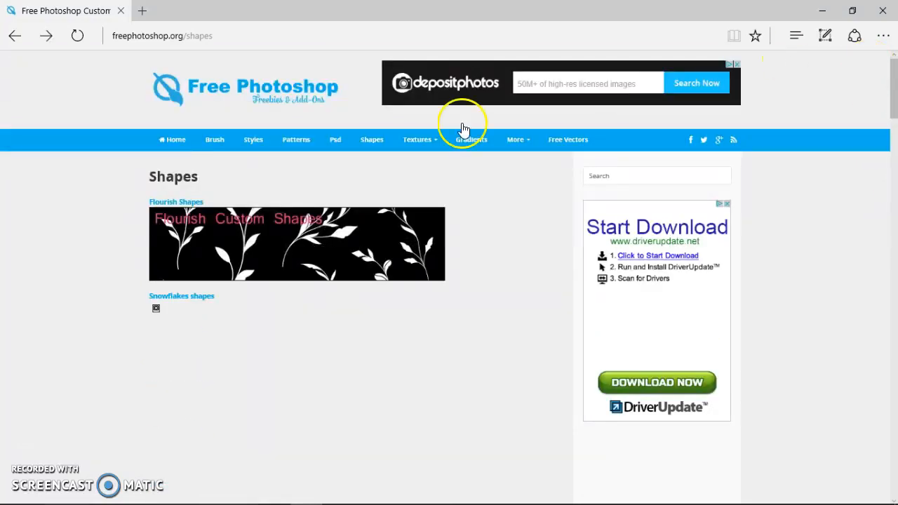
click(375, 143)
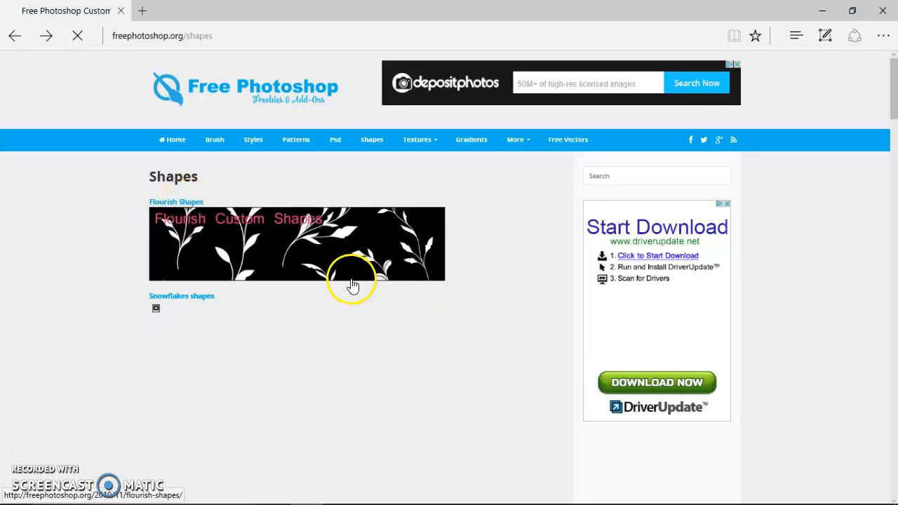
click(242, 39)
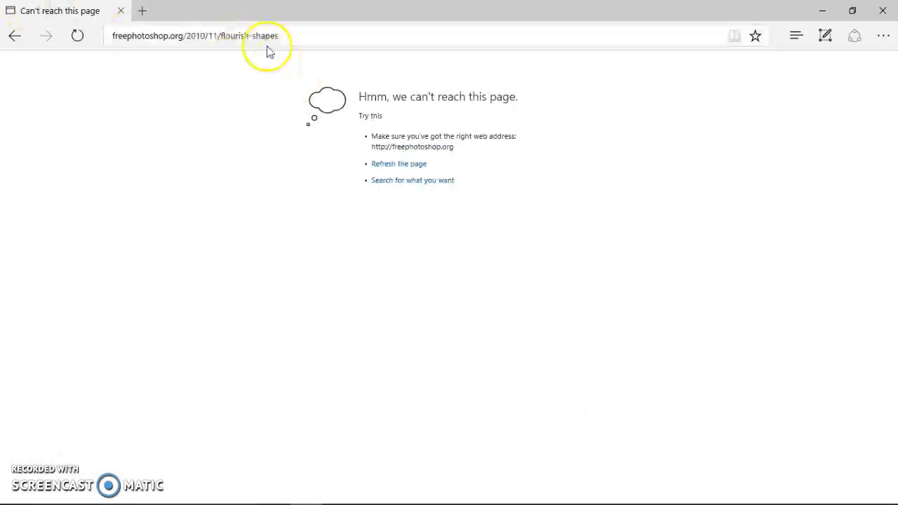
- Search the web again for "free photoshop shapes" and open the Brusheezy Photoshop Shapes result
click(298, 38)
text(f)
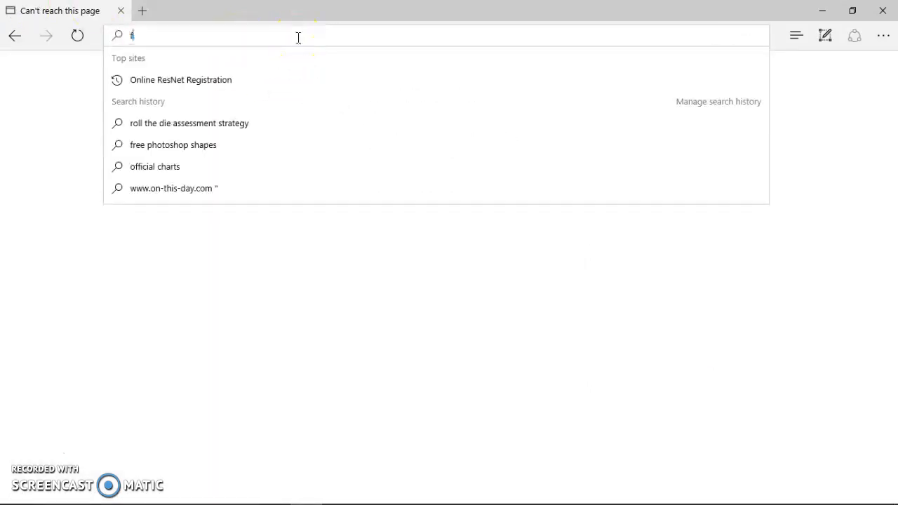
text(ree photoshop shapes)
key(Return)
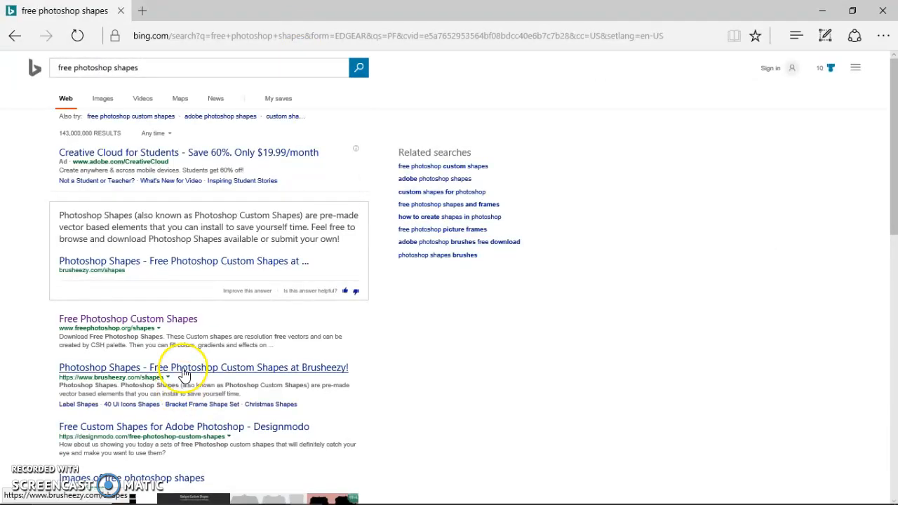
click(184, 372)
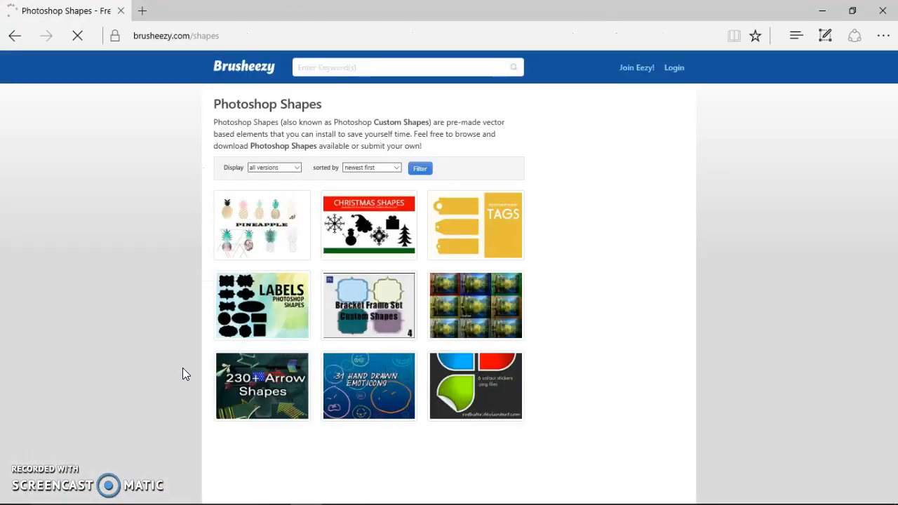
- Download the free Label Shapes set and open the downloaded LABELS.zip archive
click(287, 323)
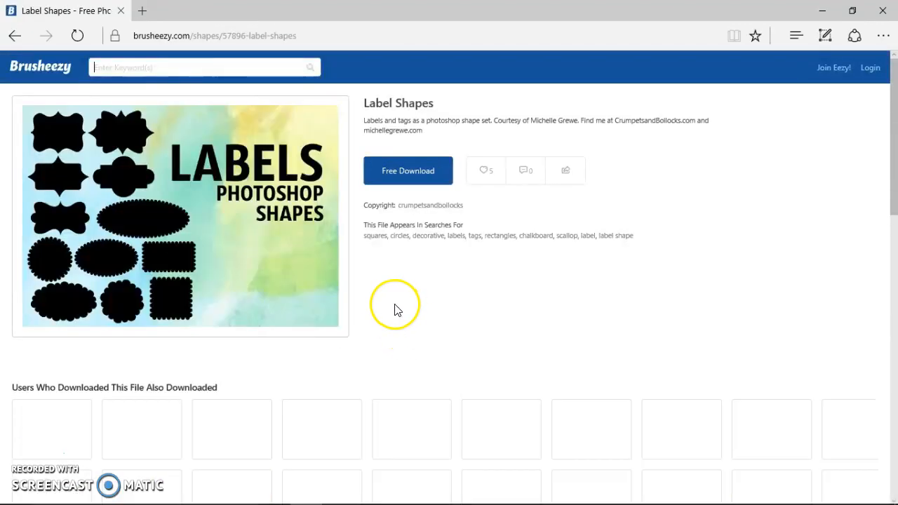
click(402, 167)
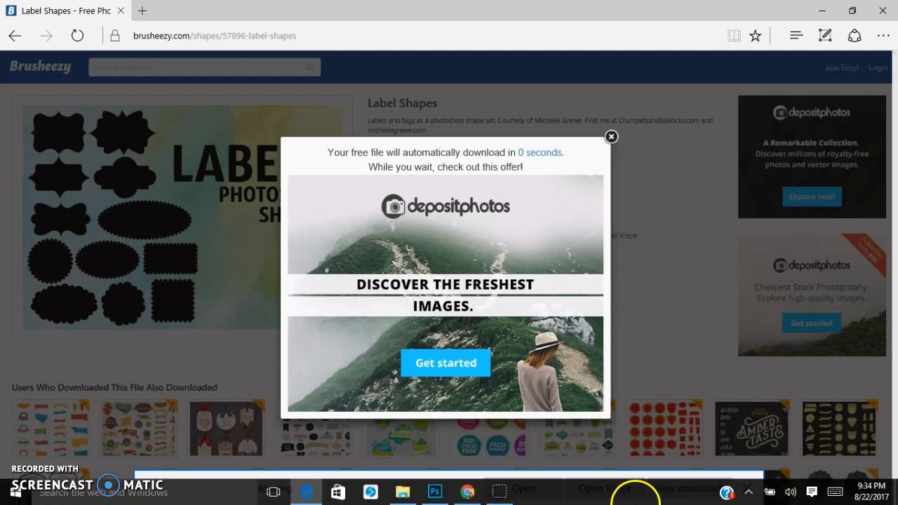
click(537, 487)
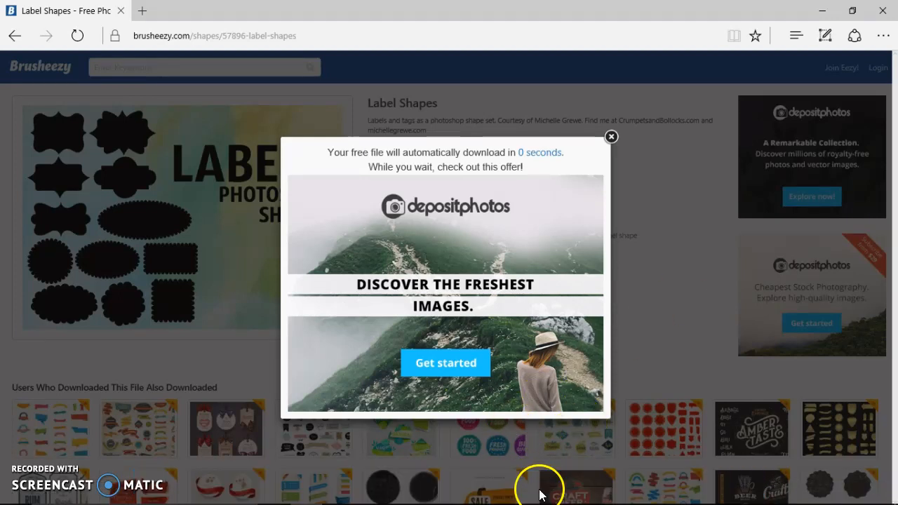
- Copy Labels.csh from the archive's LABELS folder into the Pictures folder and close the archive window
double_click(289, 318)
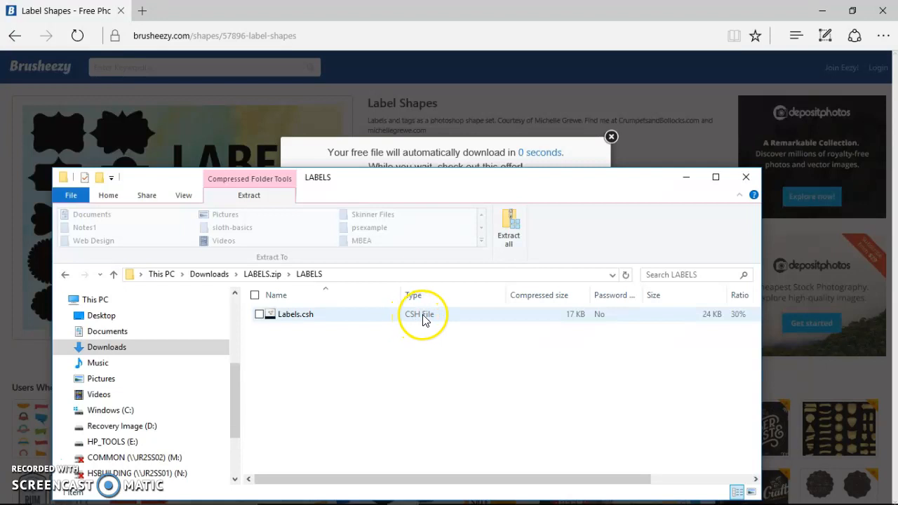
drag(286, 320, 100, 375)
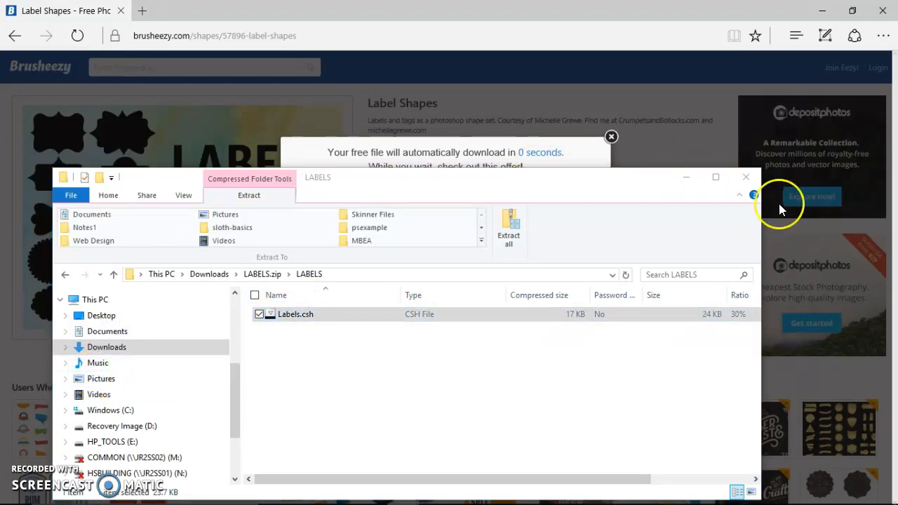
click(746, 177)
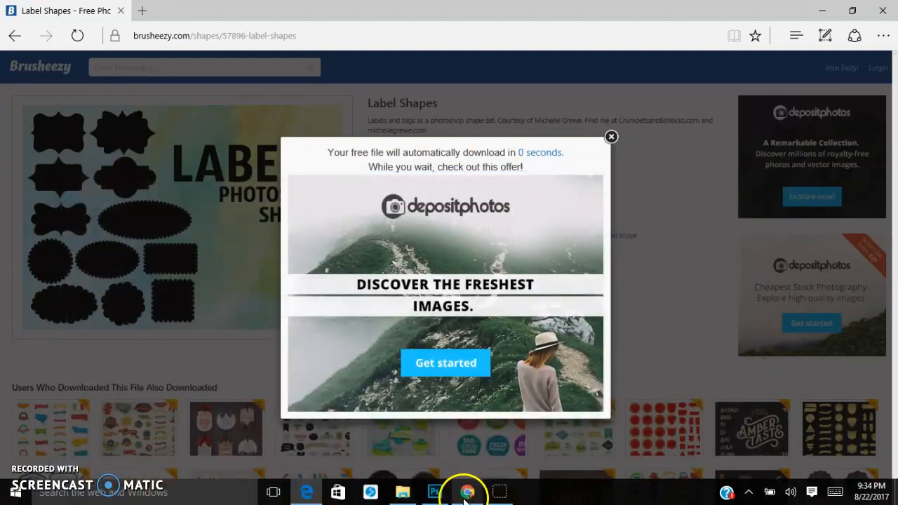
- Switch to Photoshop and load Labels.csh from the Pictures folder into the custom shape library
click(437, 491)
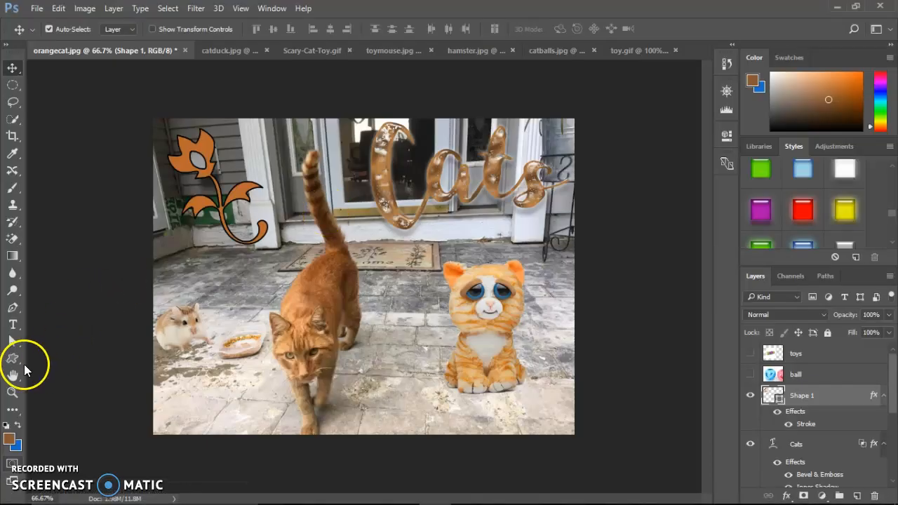
click(13, 362)
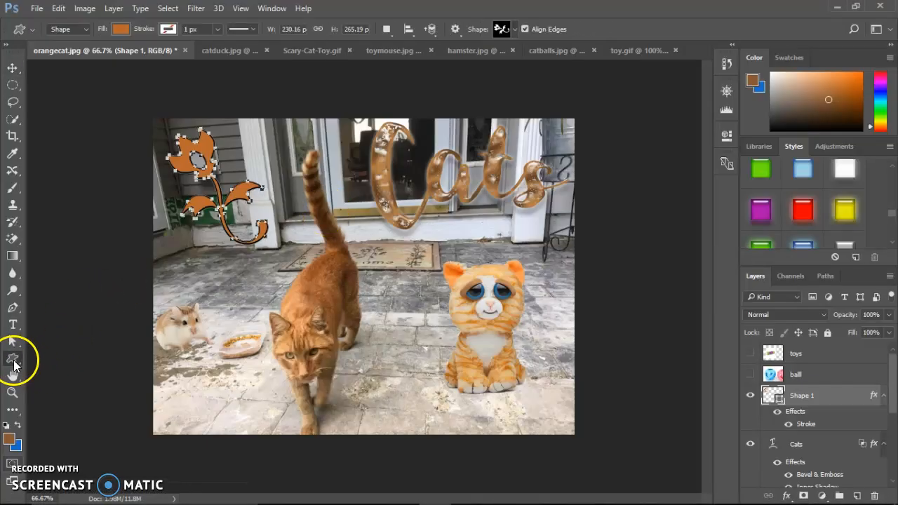
click(516, 29)
click(575, 54)
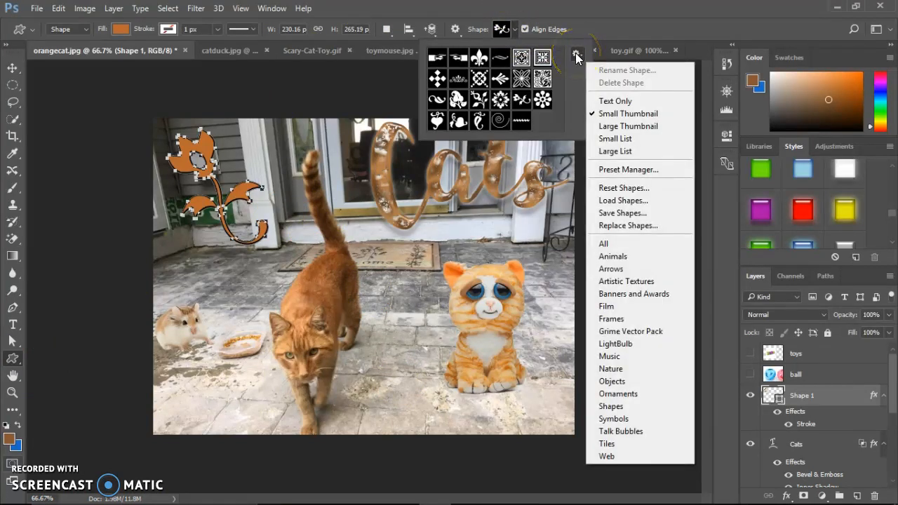
click(614, 200)
click(613, 200)
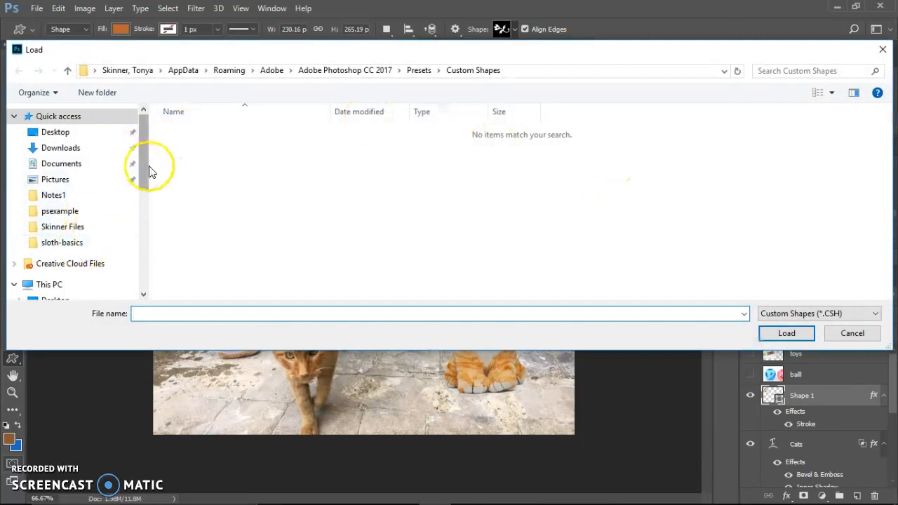
click(124, 180)
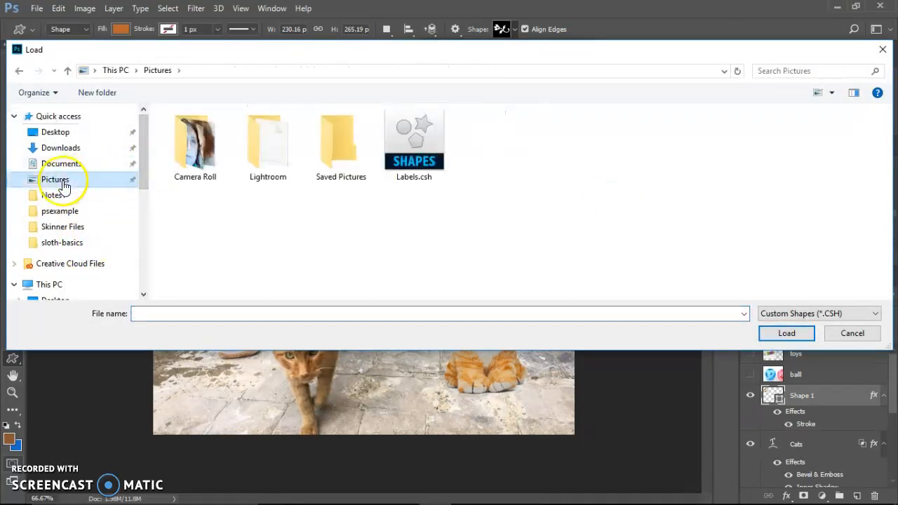
click(421, 152)
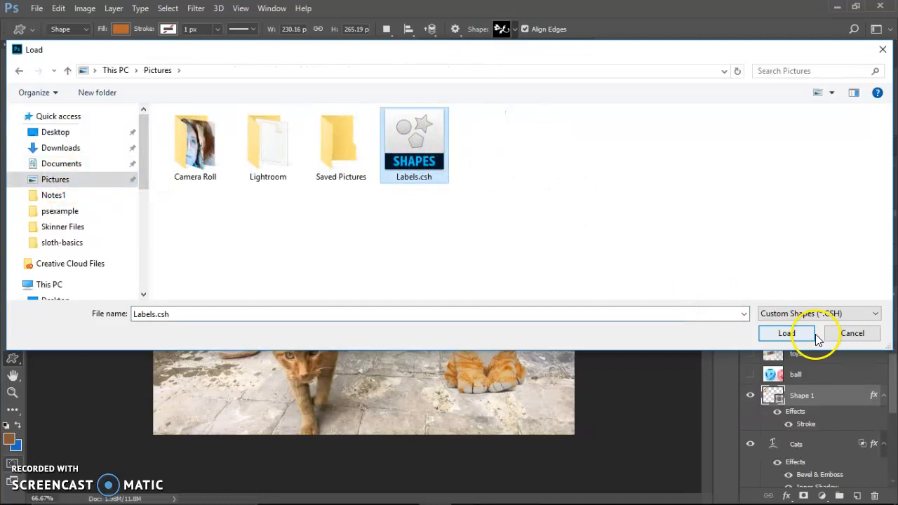
click(793, 333)
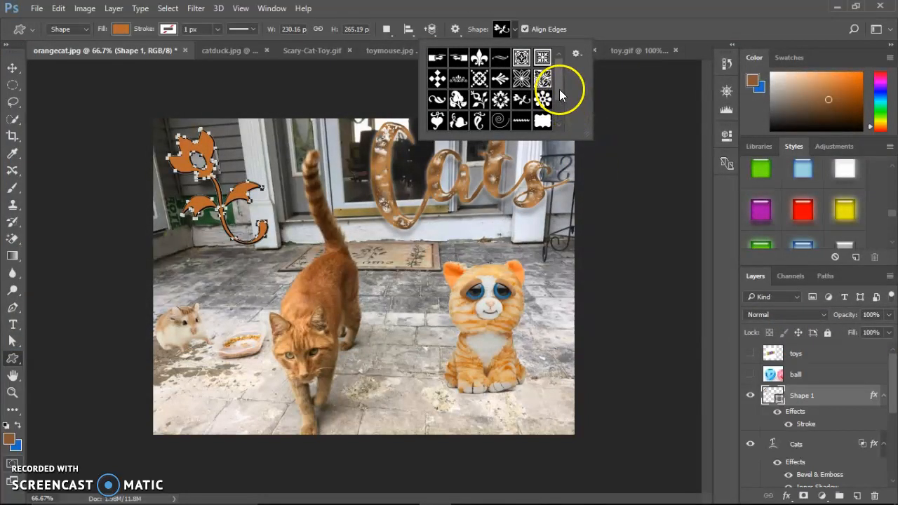
- Draw the rounded label shape with a bulging centre, about 250 by 125 px, in the photo's lower-left corner
drag(560, 89, 563, 122)
click(481, 123)
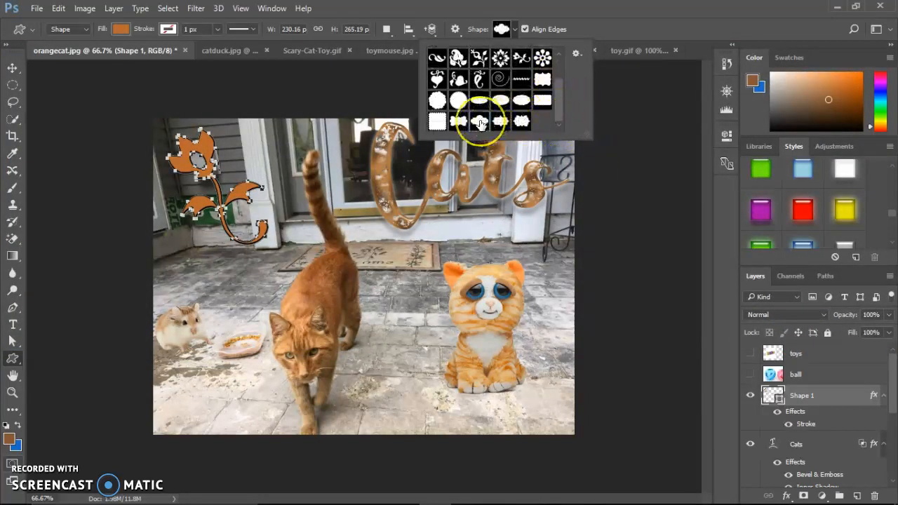
click(480, 123)
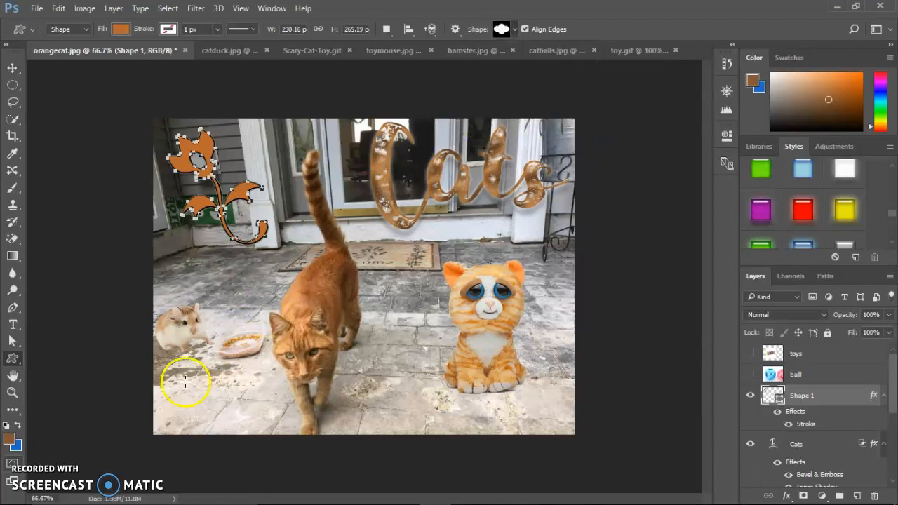
drag(170, 383, 278, 437)
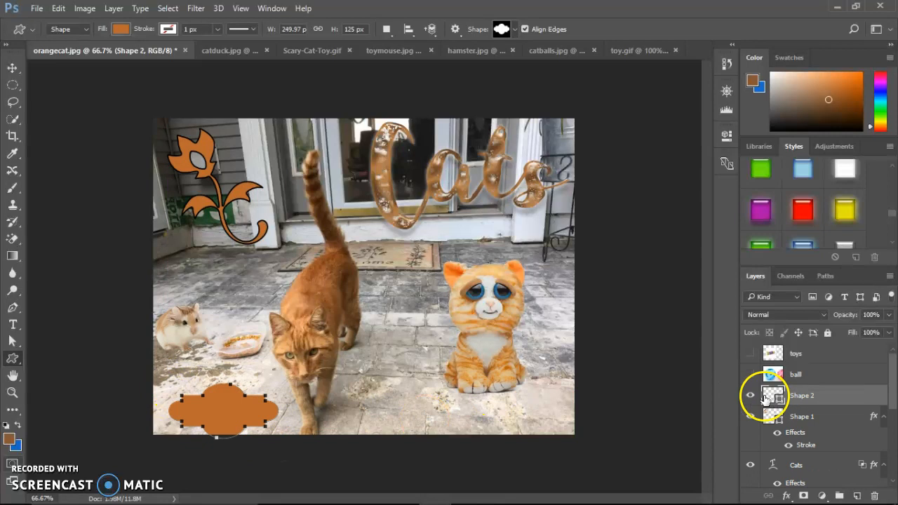
- Move the label shape up and left so it lies fully inside the photo, and apply the white glossy style
click(12, 68)
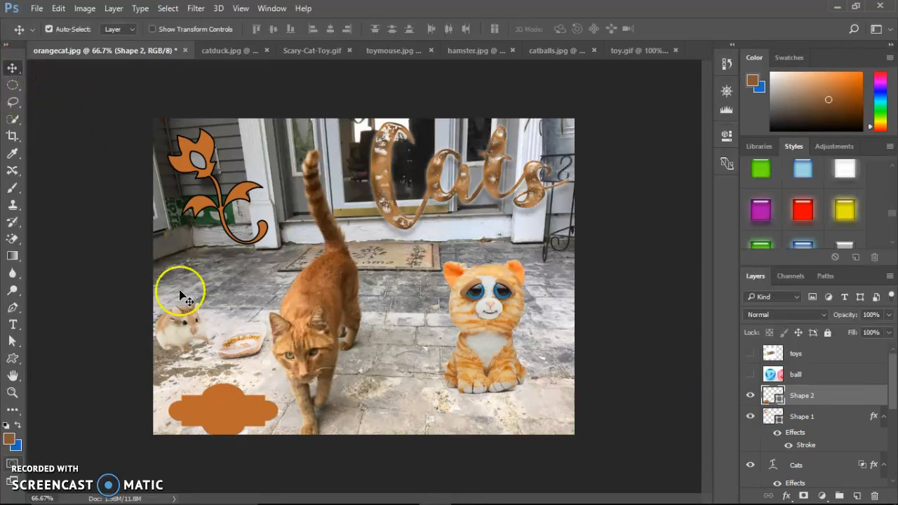
click(841, 171)
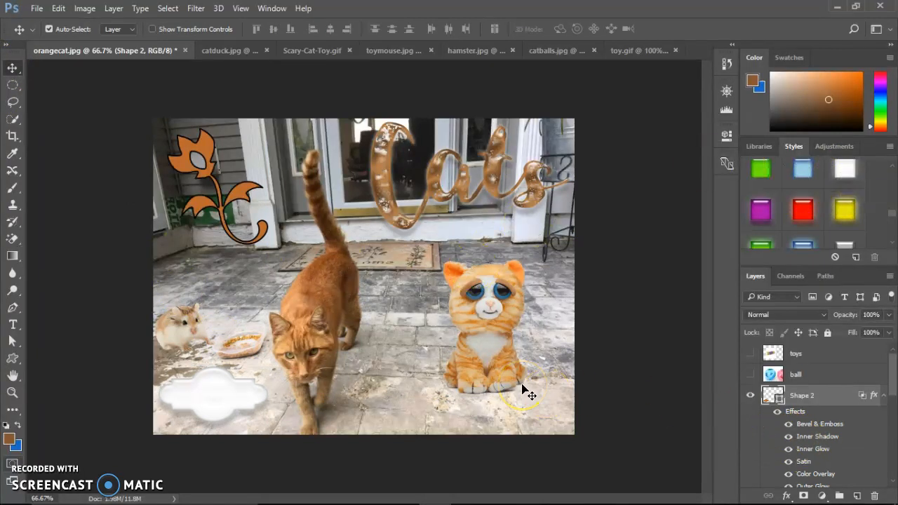
- Show the ball layer, paint a trial brown brush stroke on it, undo the stroke and hide the layer again
click(14, 190)
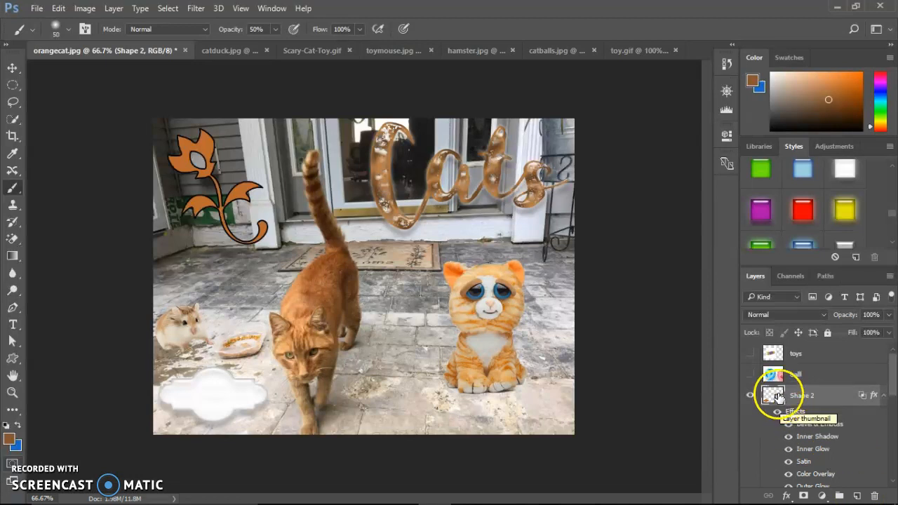
click(750, 374)
click(789, 377)
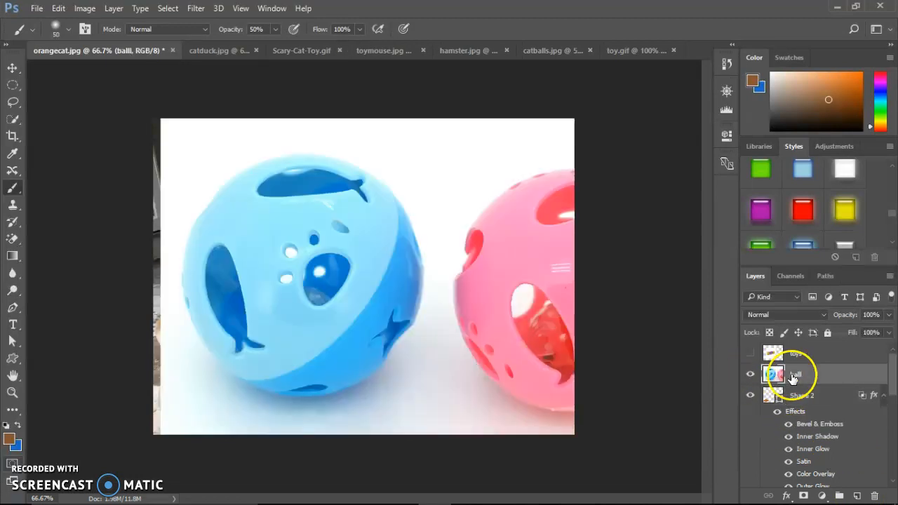
drag(471, 331, 527, 431)
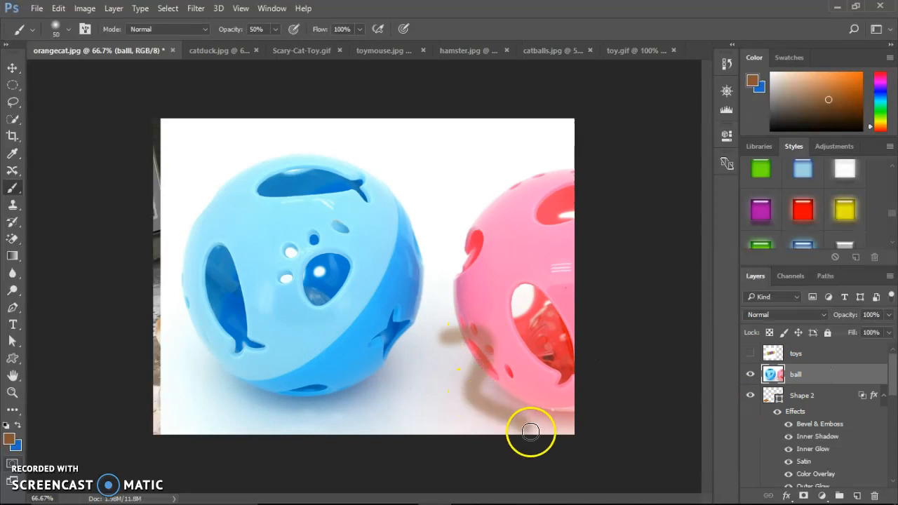
click(748, 374)
click(749, 375)
key(ctrl+z)
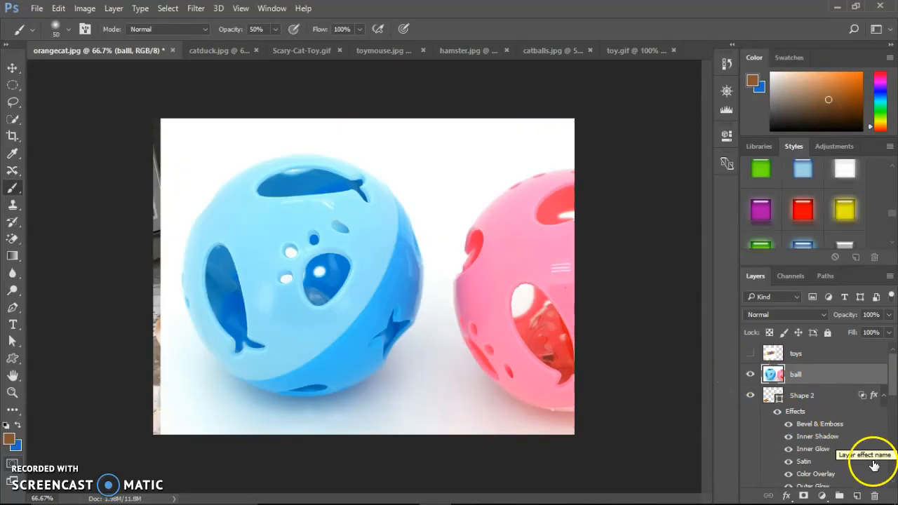
click(751, 375)
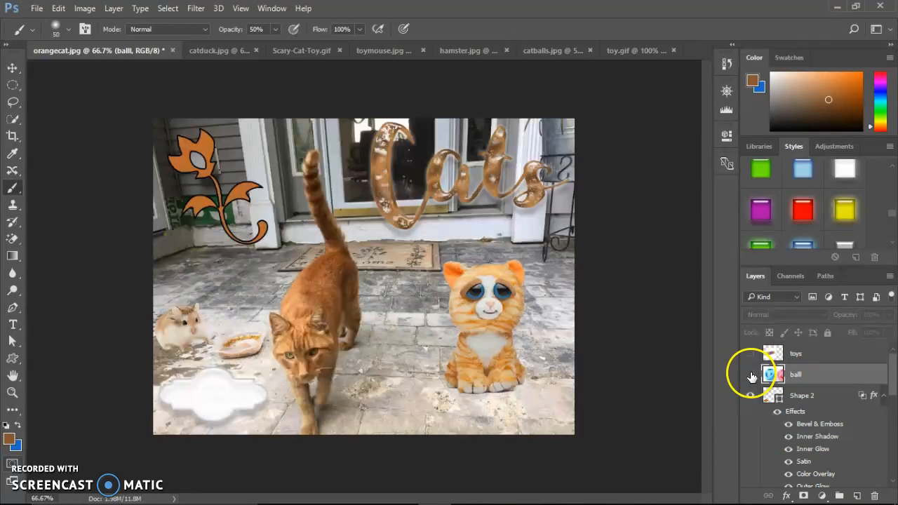
- Add a new layer directly above the ball layer and name it brush
click(857, 496)
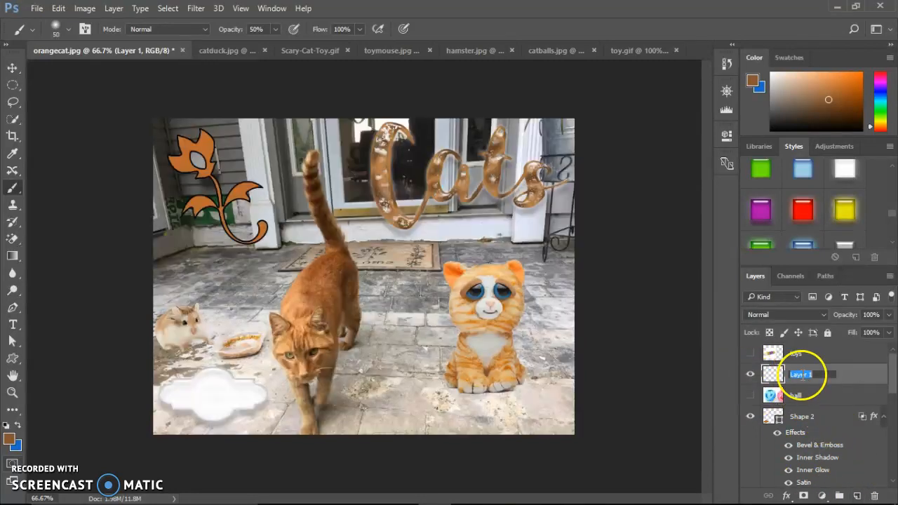
key(Return)
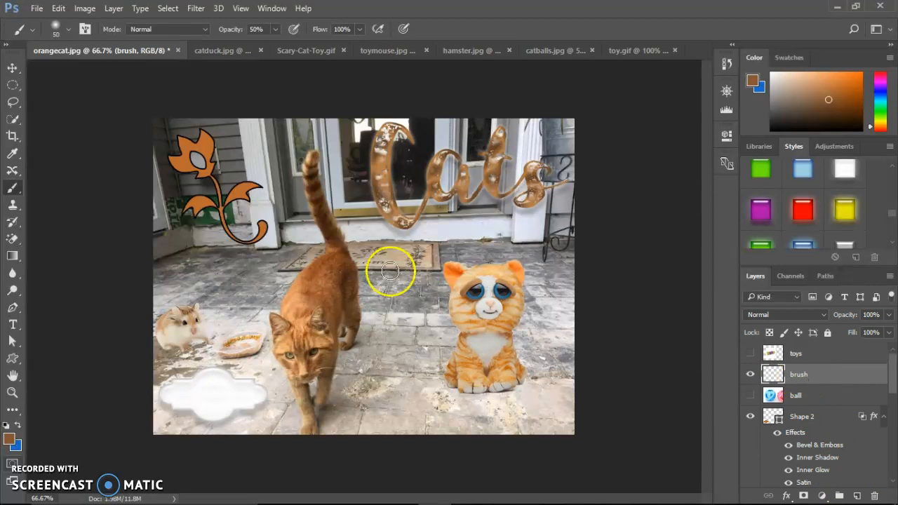
- Paint a curving brown stroke at 50% opacity beside the orange cat with a hard round 50 px brush
click(69, 30)
click(135, 158)
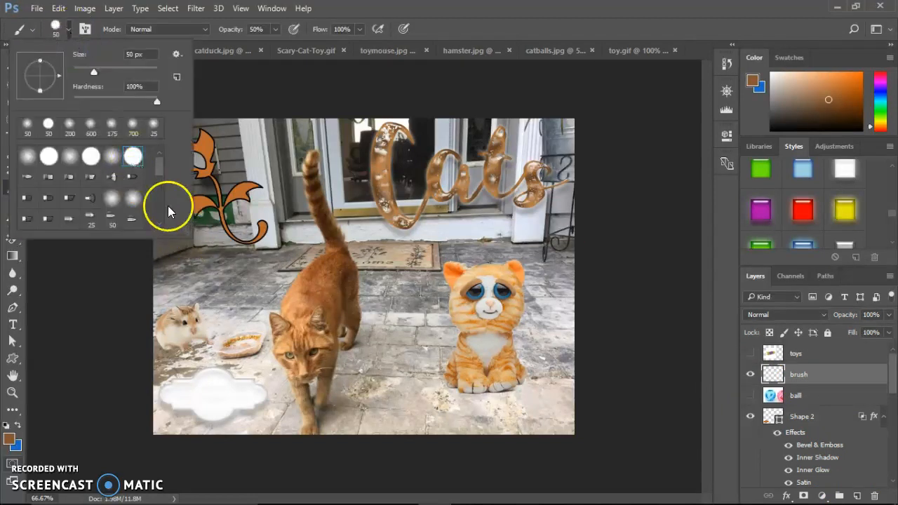
double_click(136, 157)
mouse_move(201, 275)
mouse_down()
mouse_move(263, 357)
mouse_move(301, 372)
mouse_up()
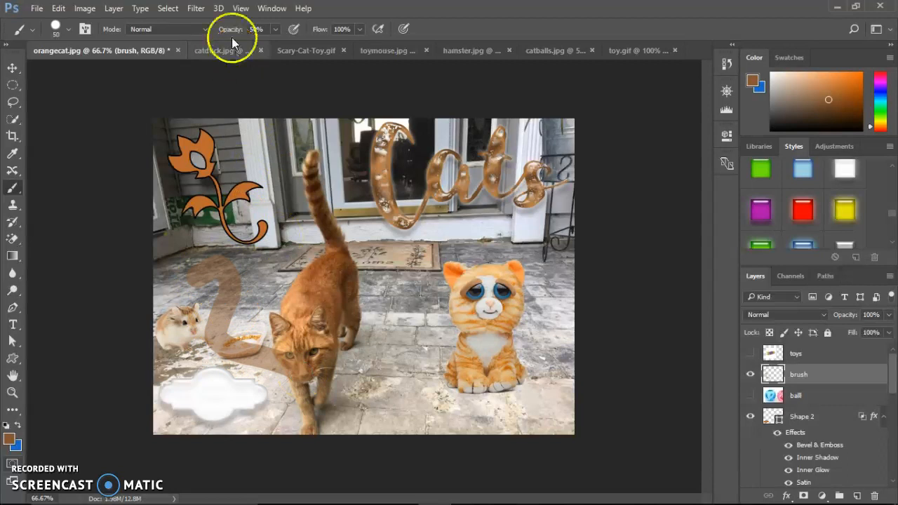
- Set the brush opacity to 100% and paint a vertical brown stroke from below the flower to the food dish
drag(234, 31, 318, 54)
drag(237, 250, 233, 329)
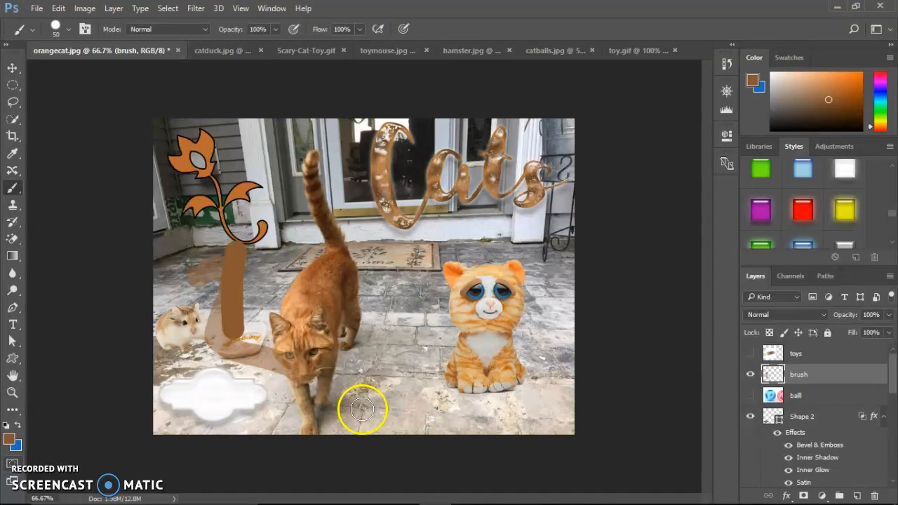
- Undo both brown strokes on the brush layer
key(ctrl+alt+z)
key(ctrl+alt+z)
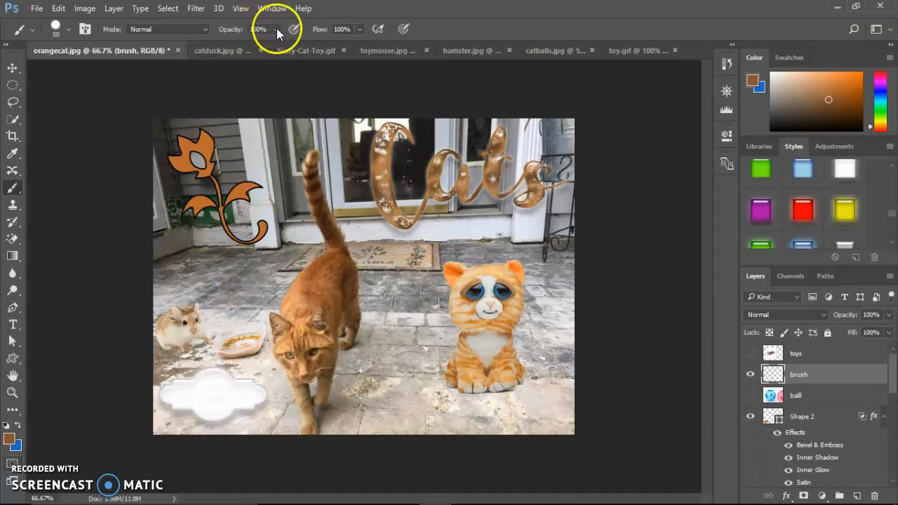
- Switch to Edge, dismiss the download offer on the Label Shapes page and go to the Brusheezy home page
click(71, 29)
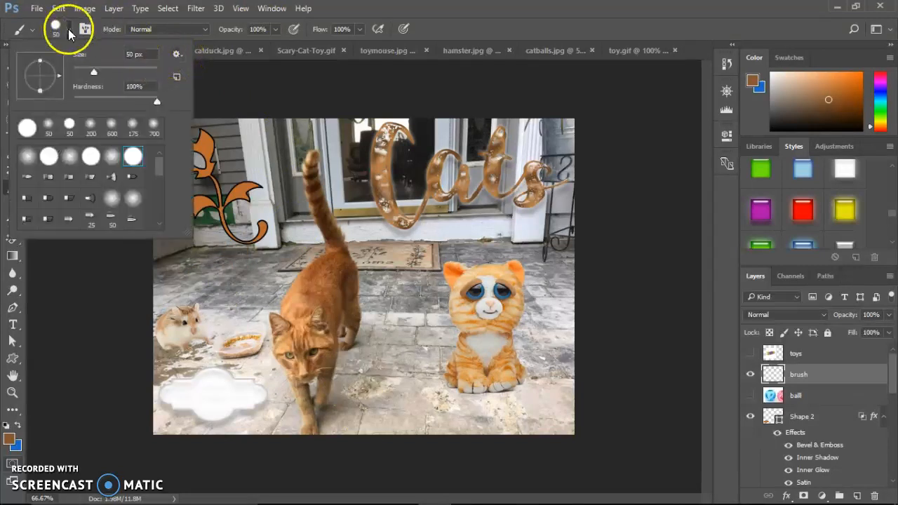
click(182, 55)
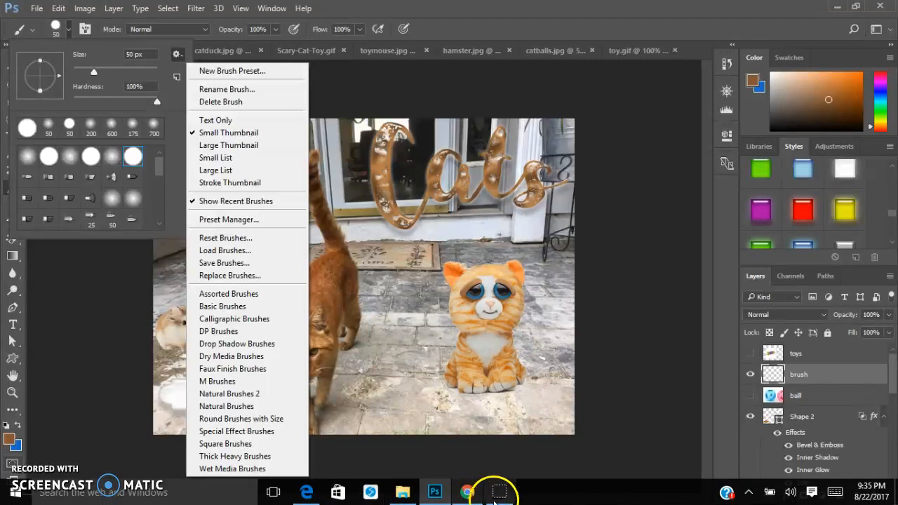
click(469, 493)
click(309, 493)
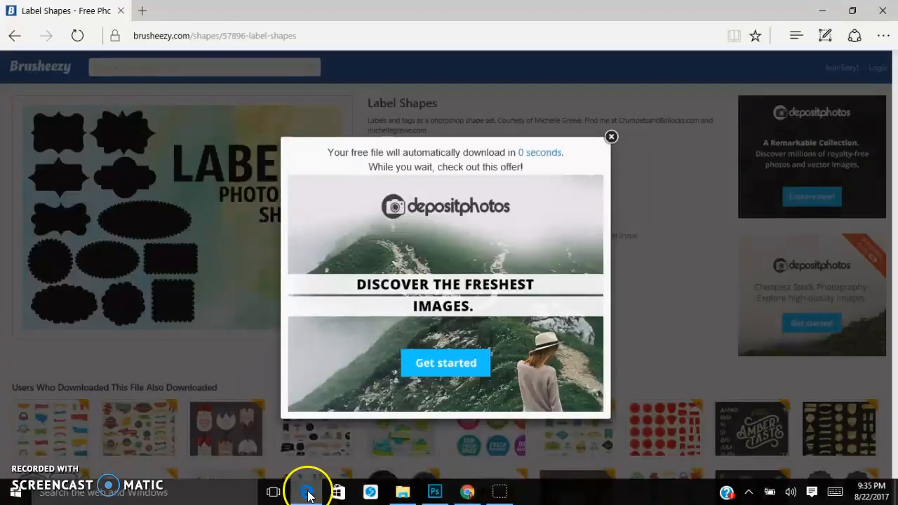
click(610, 138)
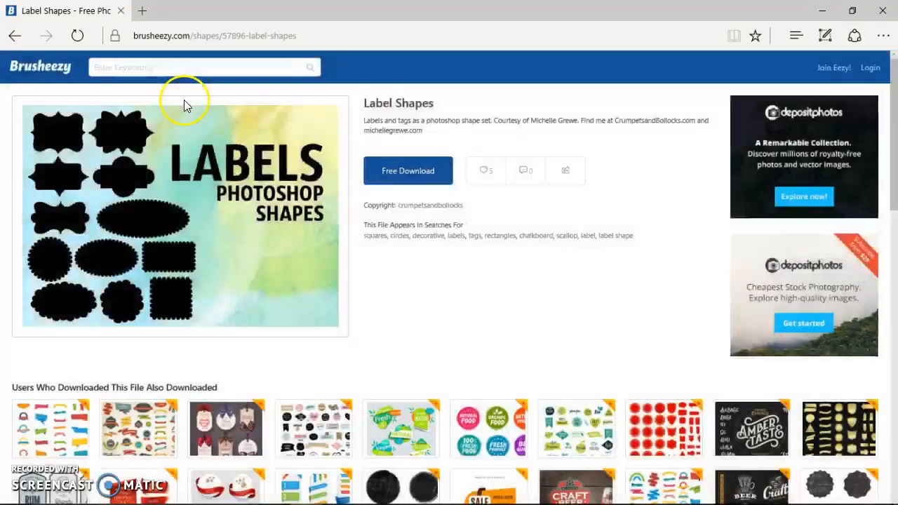
click(31, 68)
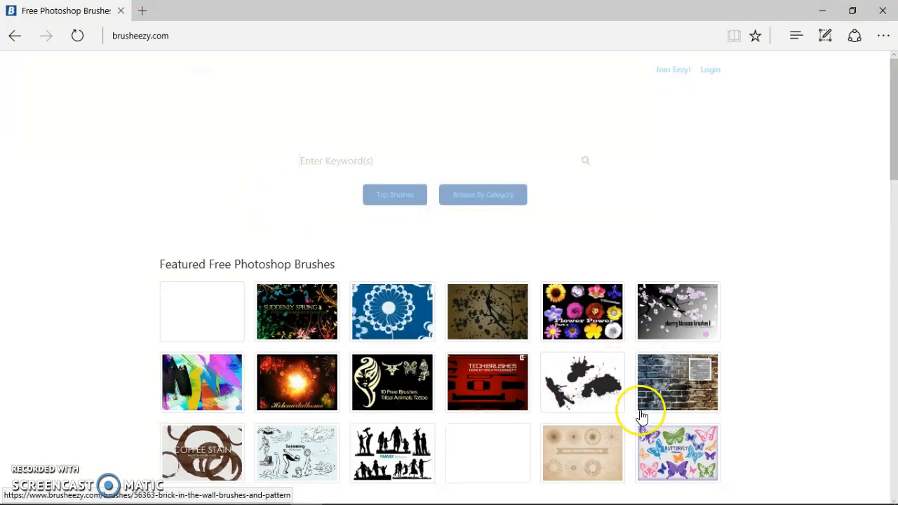
- Open the blue Flower Brushes pack from the featured brushes and download it for free
click(405, 314)
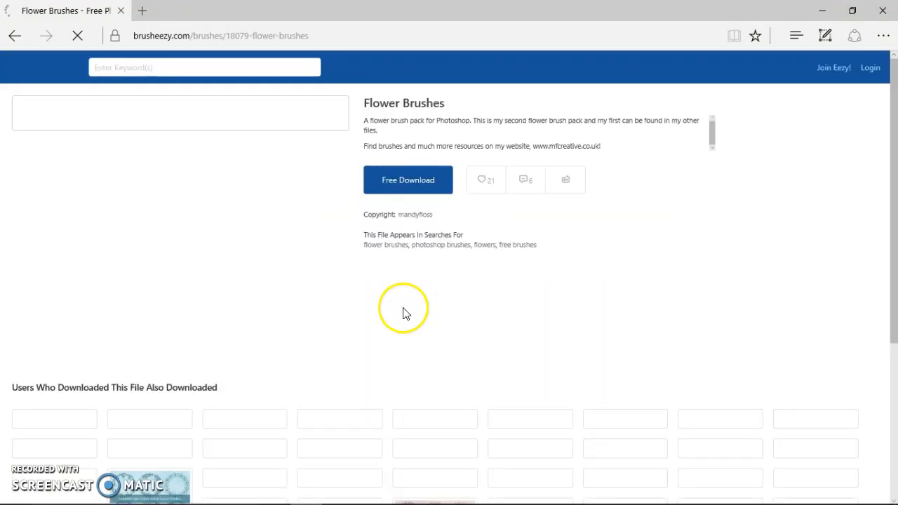
click(403, 176)
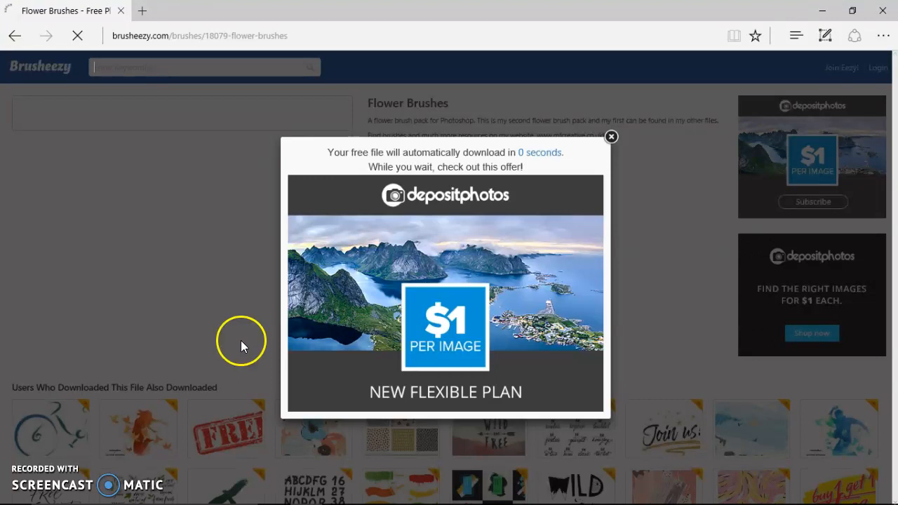
mouse_move(332, 502)
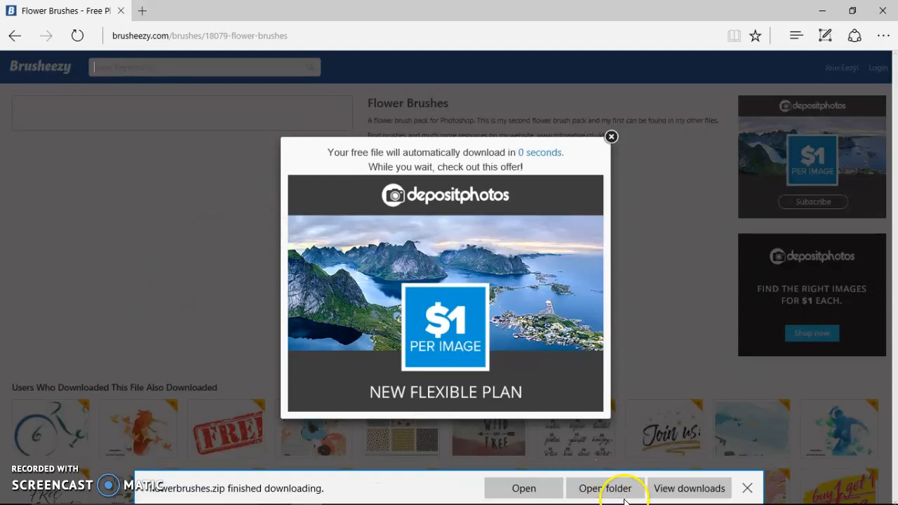
- Open the downloaded flowerbrushes.zip, copy flowerbrushes.abr into the Pictures folder and minimize the archive window
click(526, 489)
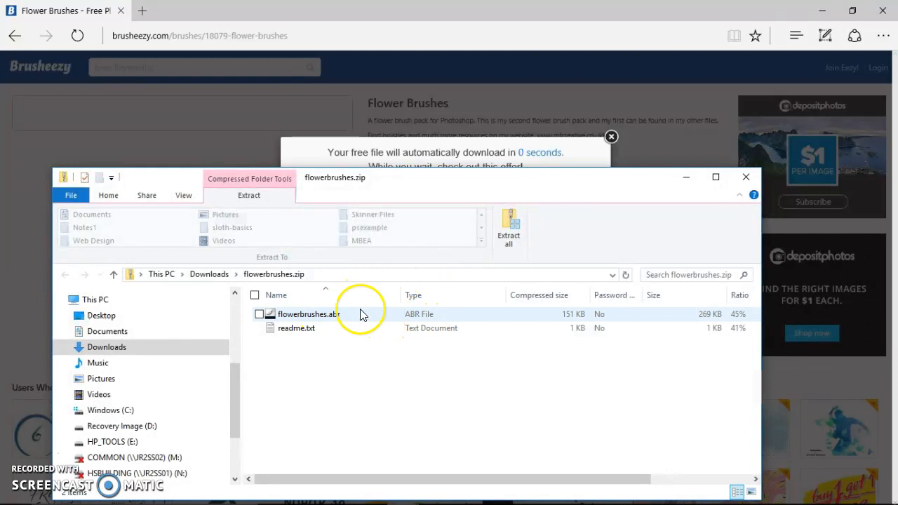
drag(302, 319, 121, 378)
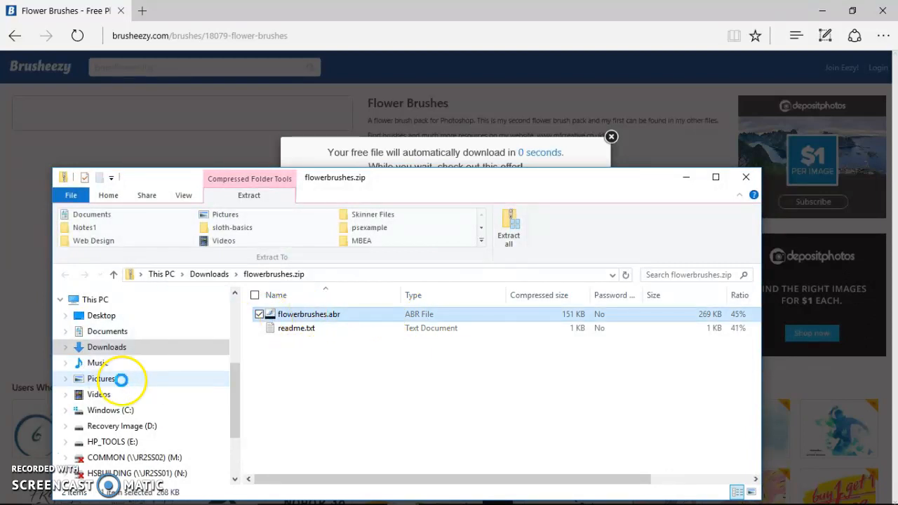
click(687, 176)
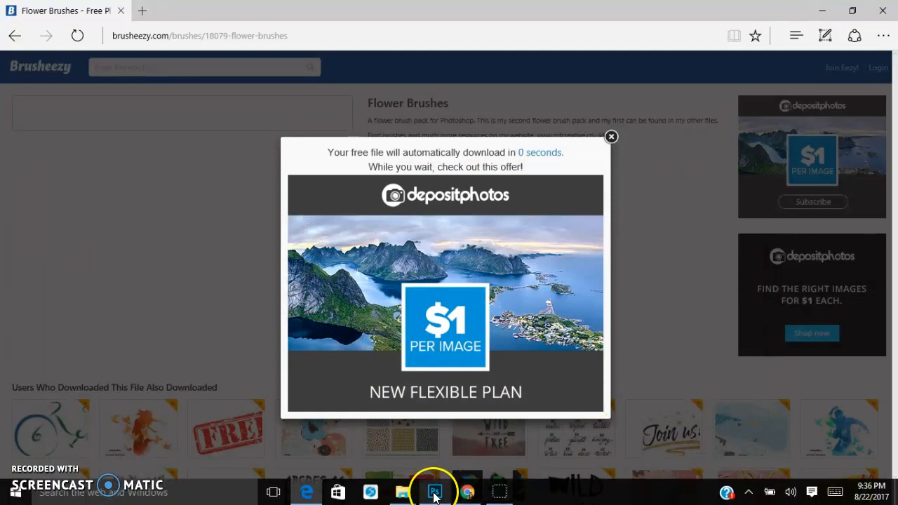
- Switch back to Photoshop and load the flower brushes file from the Pictures folder into the brush presets
click(435, 498)
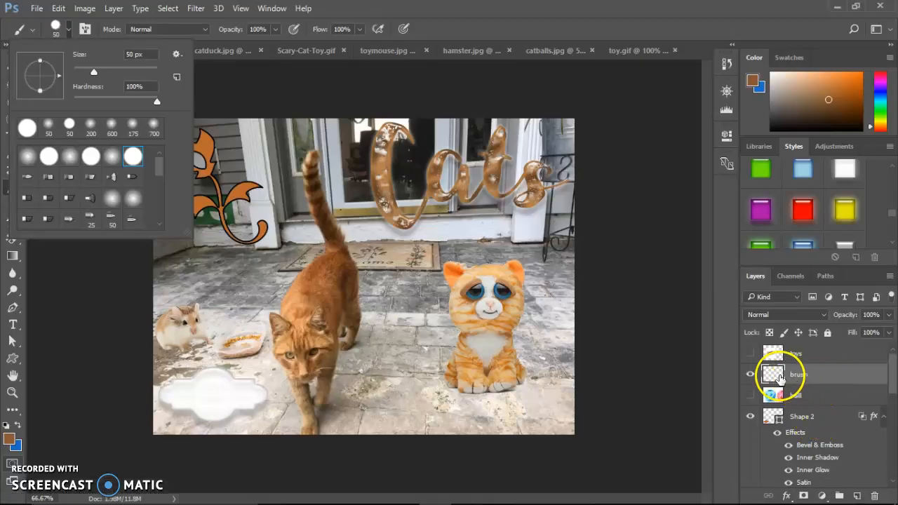
click(179, 55)
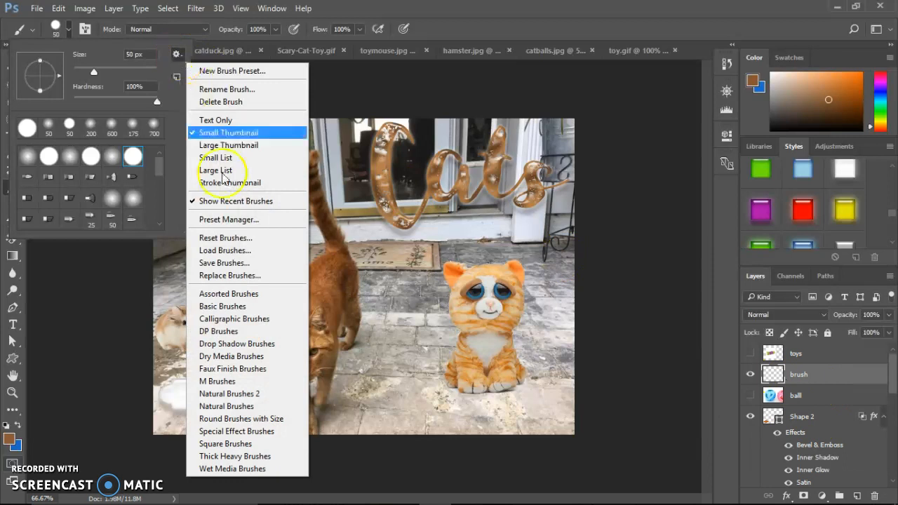
click(243, 252)
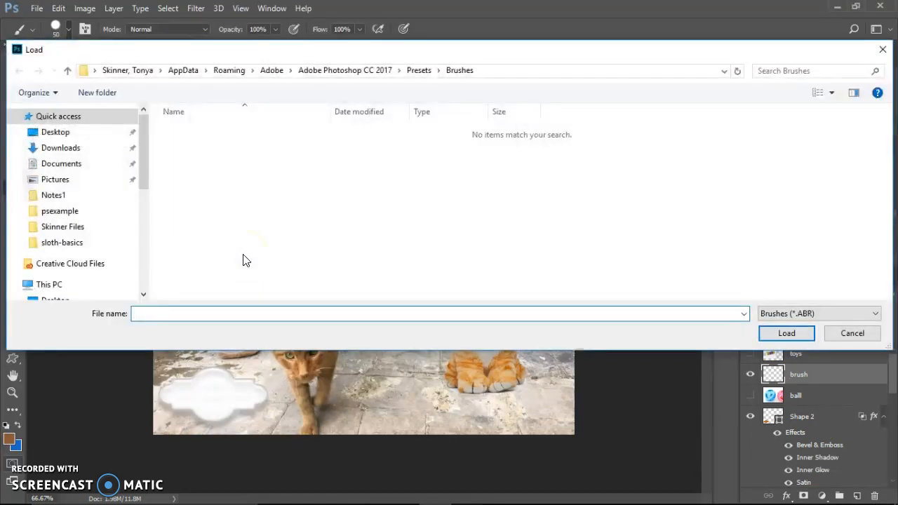
drag(144, 182, 147, 274)
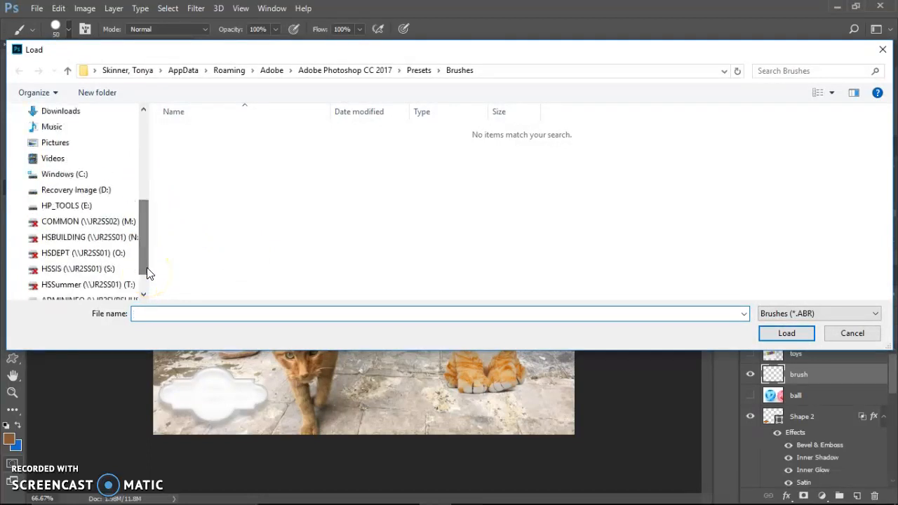
click(70, 144)
click(426, 140)
click(772, 334)
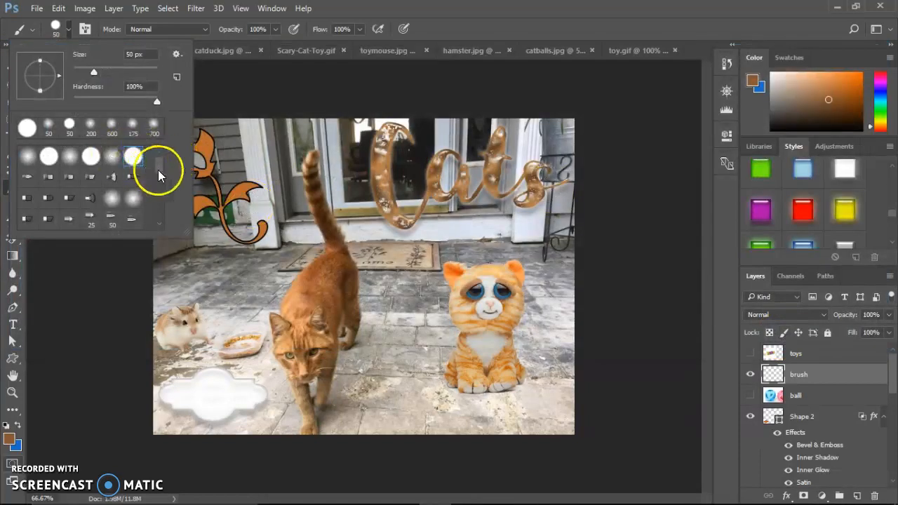
- Choose the 616 px wavy-petalled flower brush, stamp it once in the middle of the picture and undo the stamp
drag(158, 170, 162, 218)
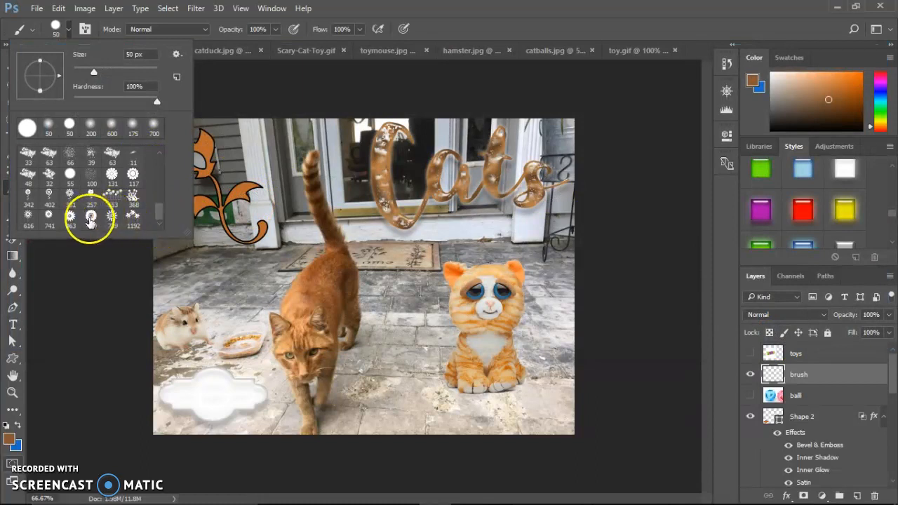
double_click(26, 215)
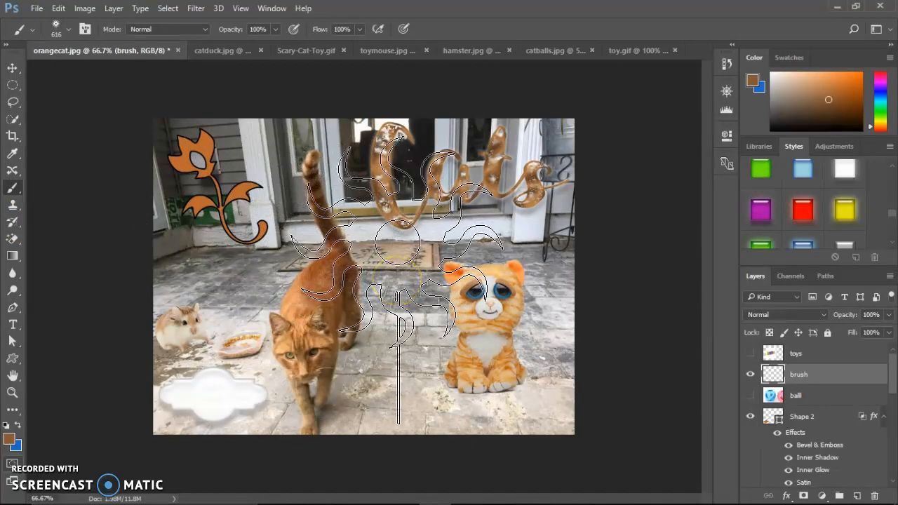
click(397, 273)
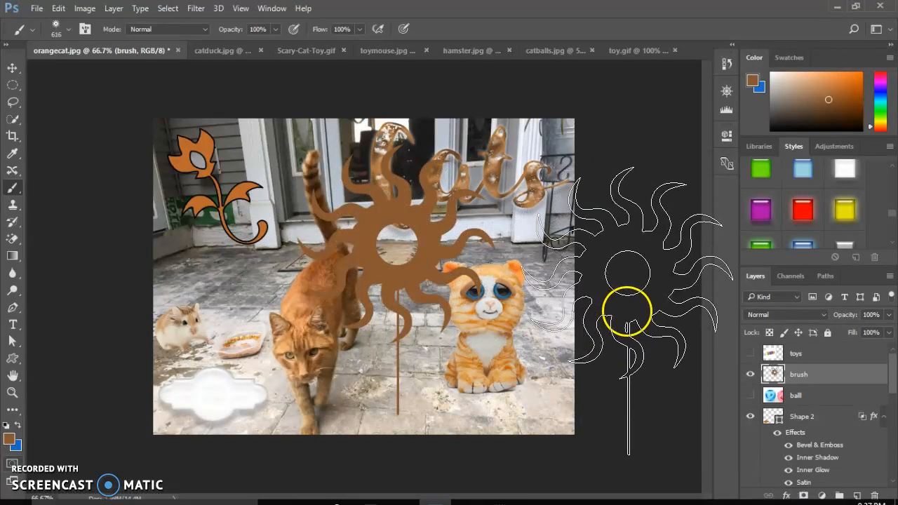
key(ctrl+z)
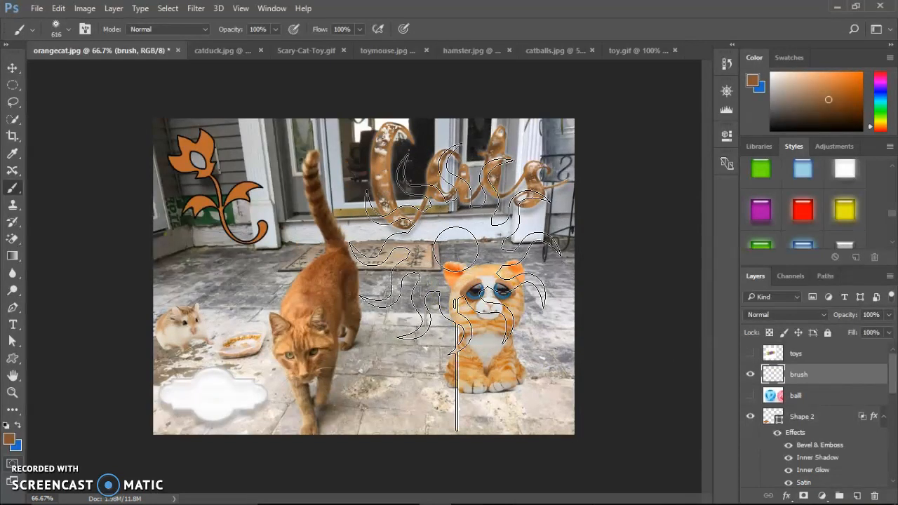
- Reduce the flower brush to 250 px, try a sweeping stroke across the orange cat and undo it
key(bracketleft)
key(bracketleft)
key(bracketleft)
key(bracketleft)
key(bracketleft)
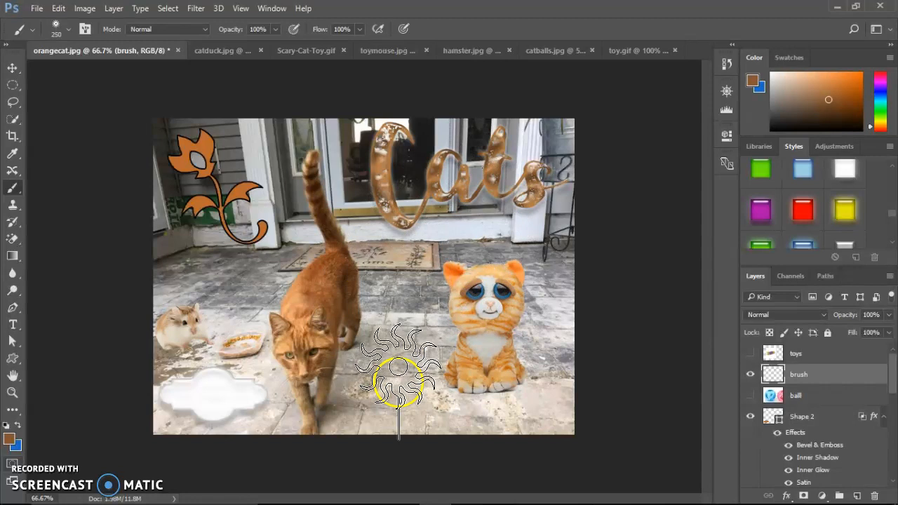
mouse_move(417, 336)
mouse_down()
mouse_move(297, 281)
mouse_move(208, 325)
mouse_up()
mouse_move(557, 494)
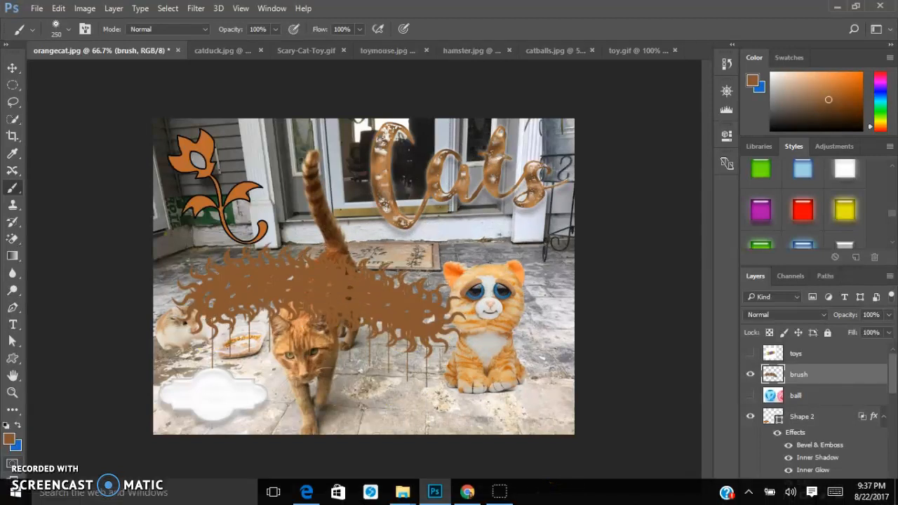
key(ctrl+z)
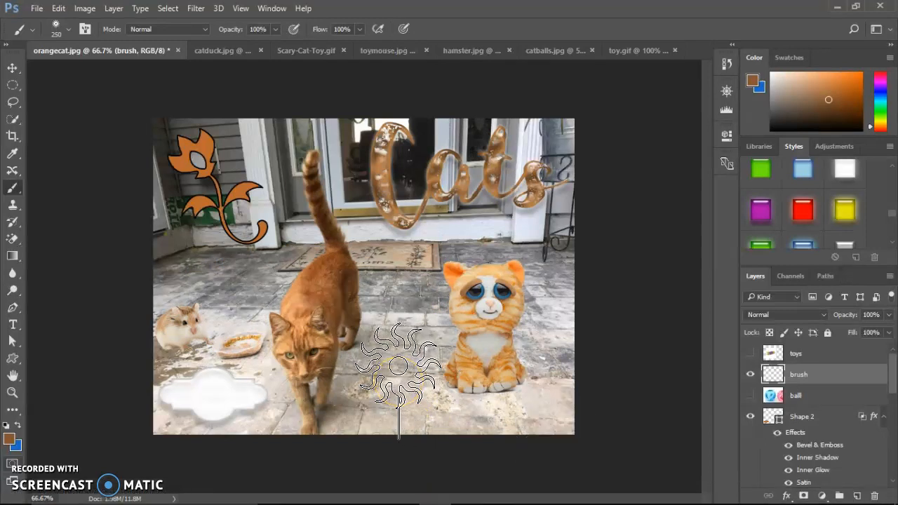
- Stamp one brown flower on the paving between the two cats and apply the white glossy layer style to it
click(398, 366)
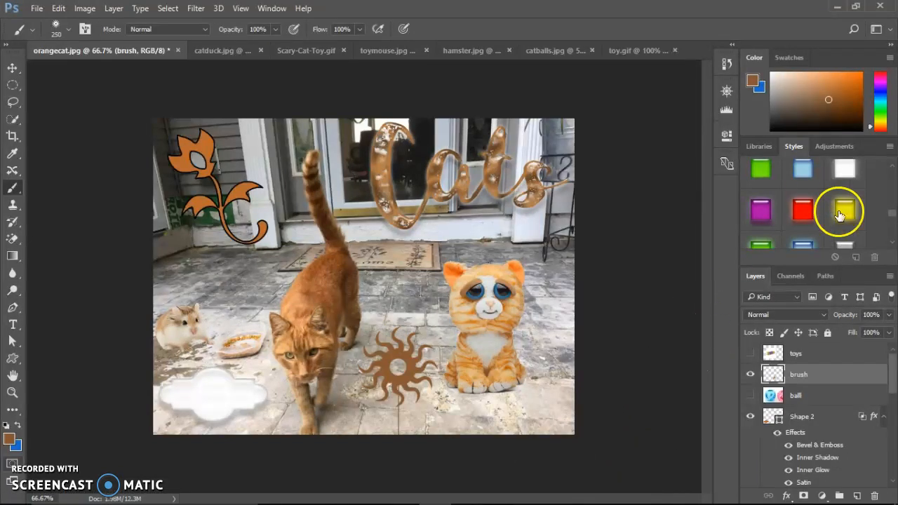
click(846, 183)
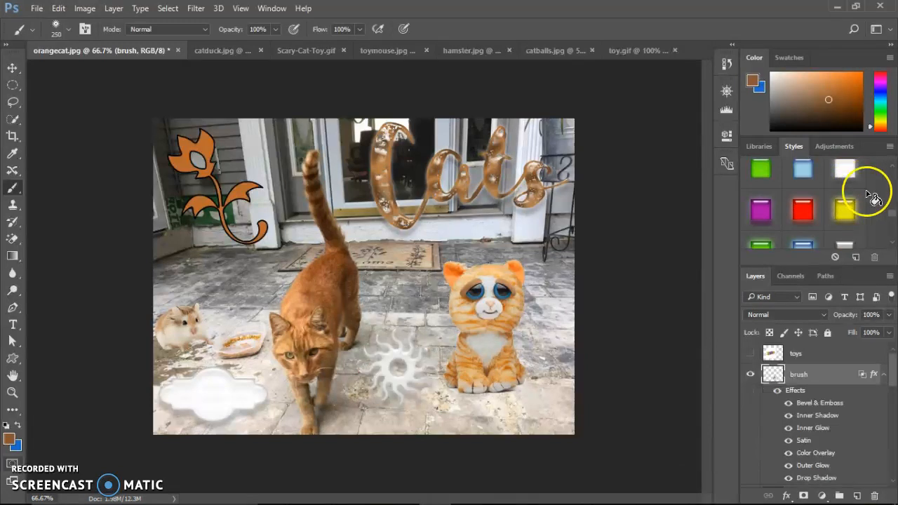
- Browse the available layer styles and review the effects listed under the brush layer
scroll(889, 208, up, 2)
scroll(891, 209, up, 2)
scroll(891, 208, down, 3)
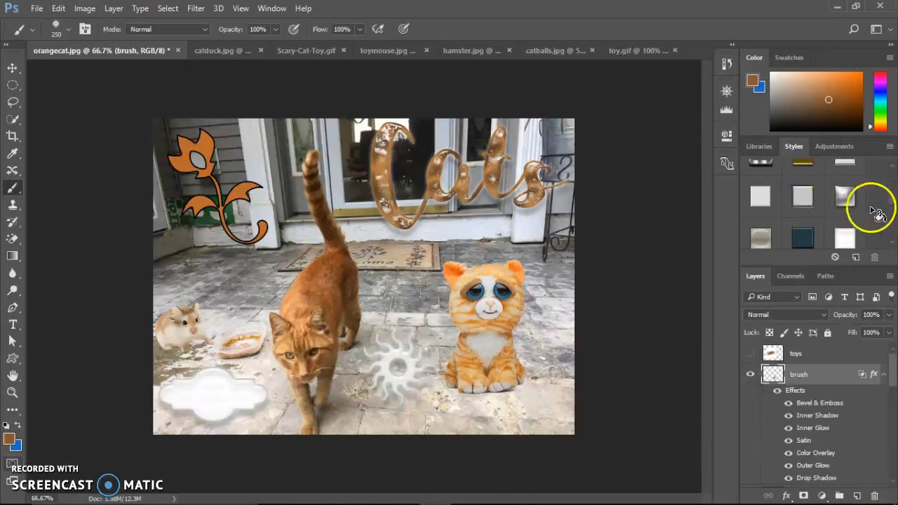
drag(892, 203, 895, 170)
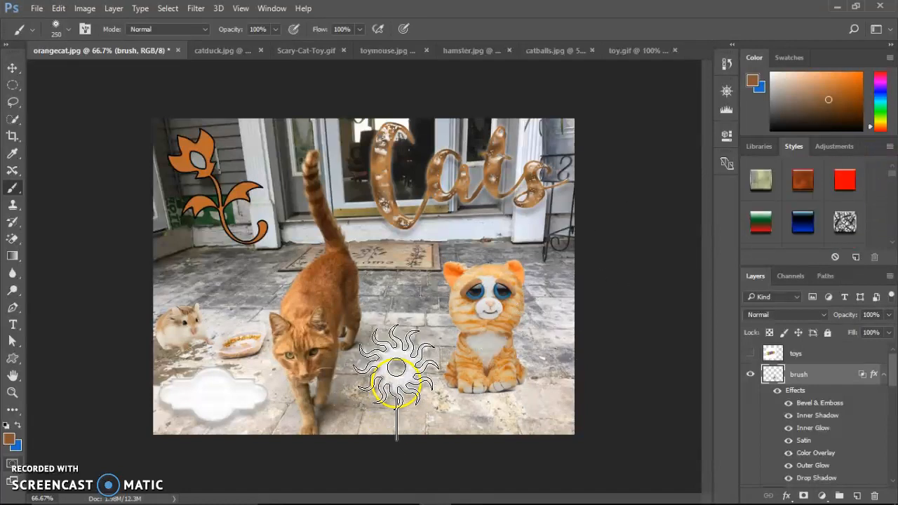
click(398, 369)
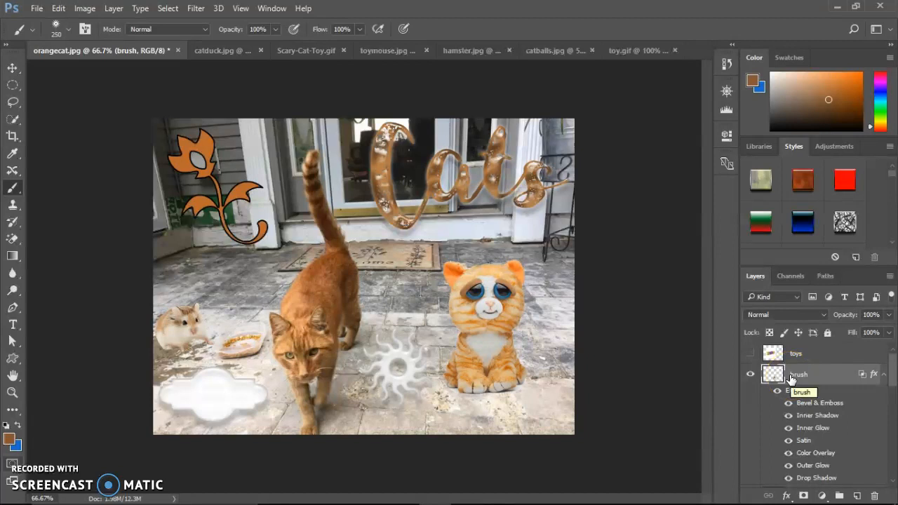
click(814, 427)
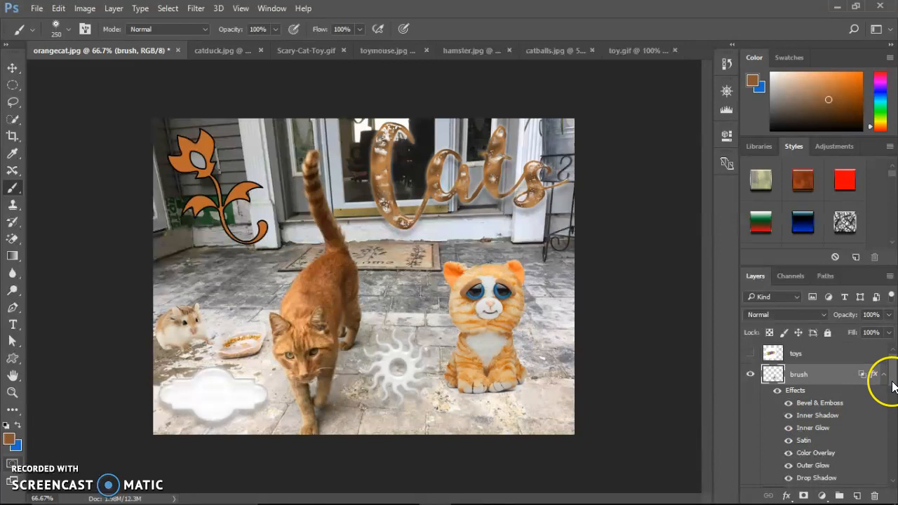
drag(893, 386, 894, 400)
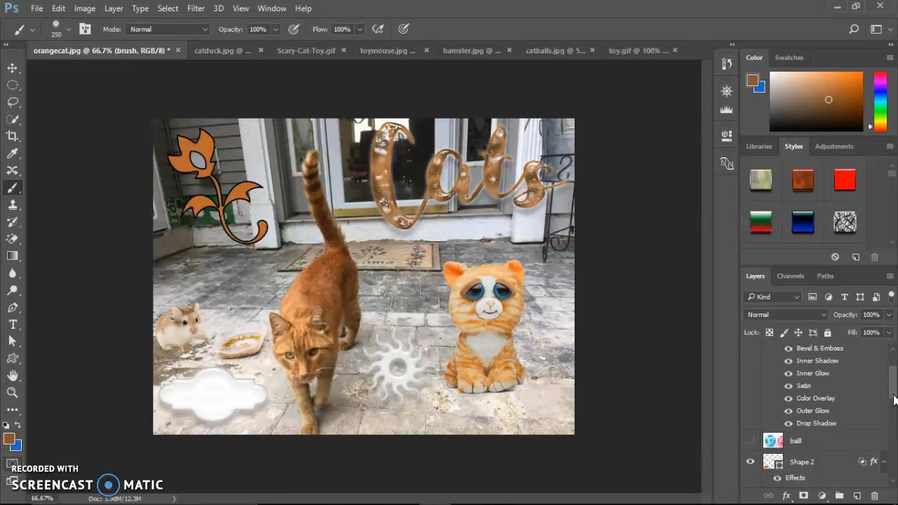
drag(894, 399, 894, 399)
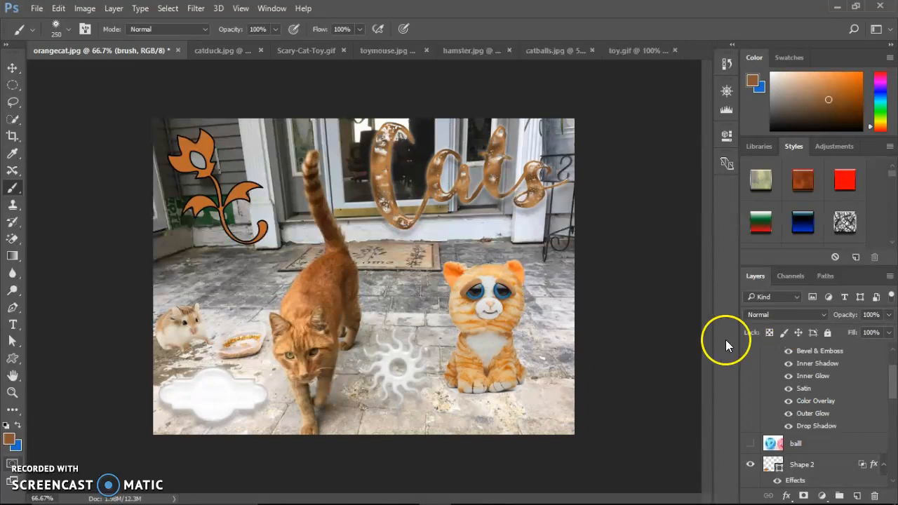
- Select the soft round 50 px brush from the recent brushes and set its hardness to 100%
click(70, 31)
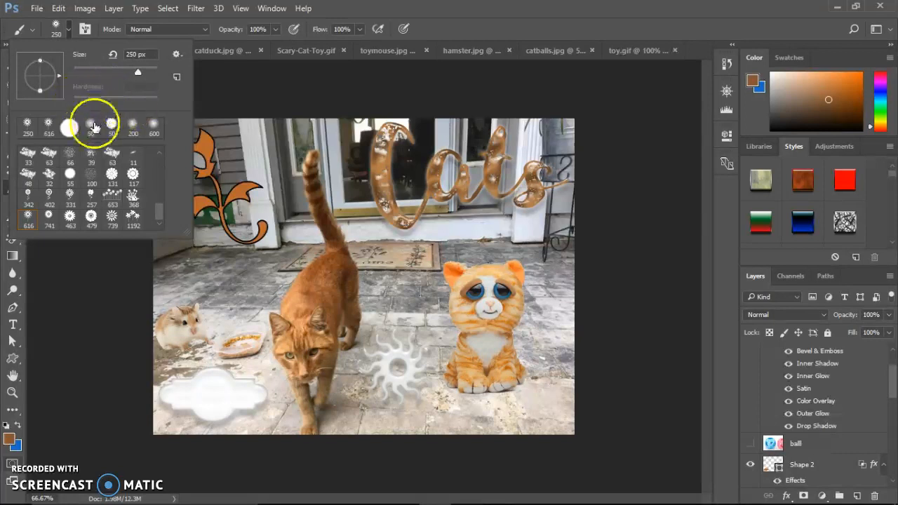
click(91, 129)
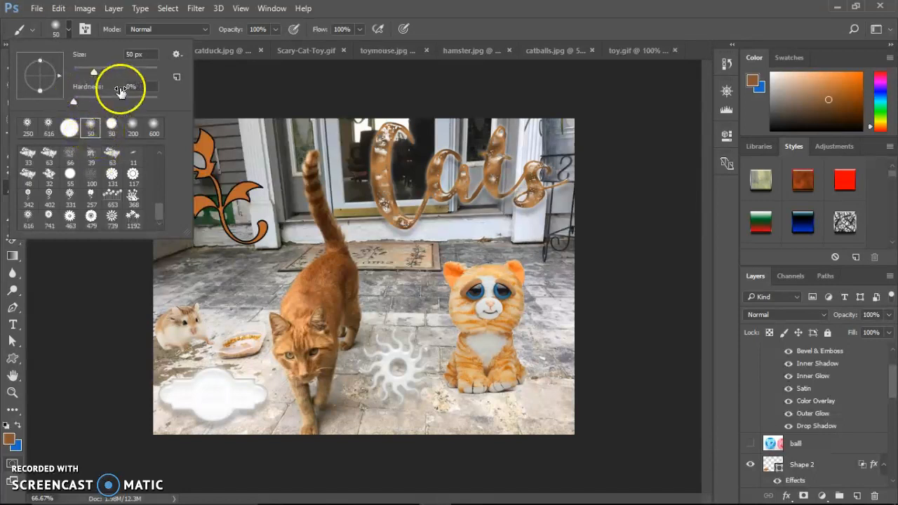
drag(79, 105, 163, 120)
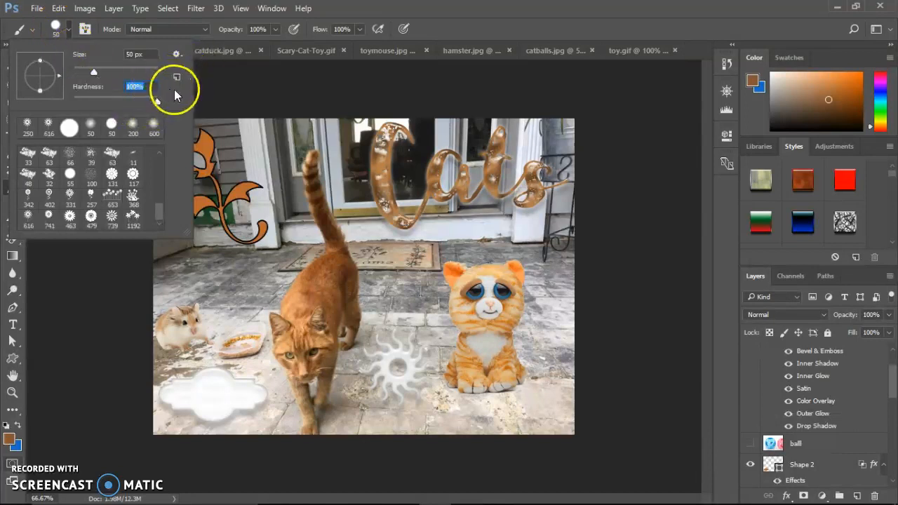
- Enlarge the hard round brush to 200 px and stamp one circle over the orange cat's tail on the brush layer
click(452, 9)
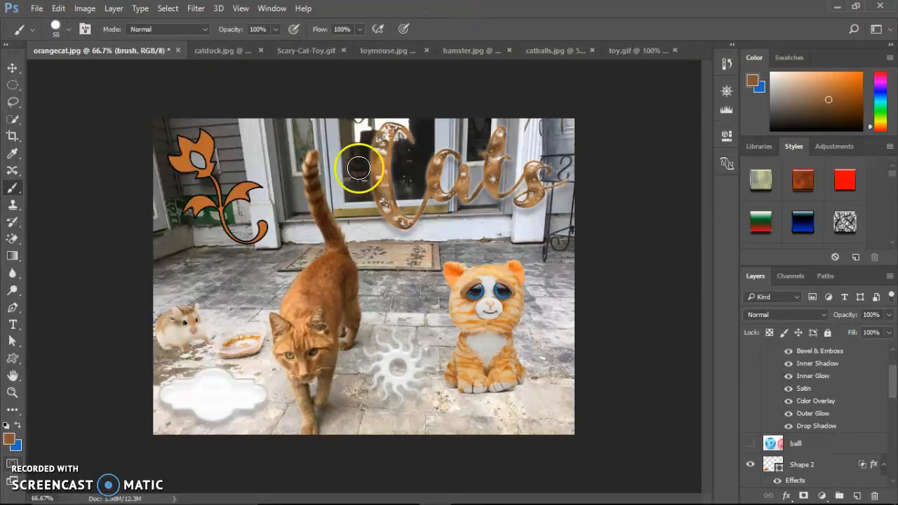
key(bracketright)
key(bracketright)
key(bracketright)
key(bracketright)
key(bracketright)
key(bracketright)
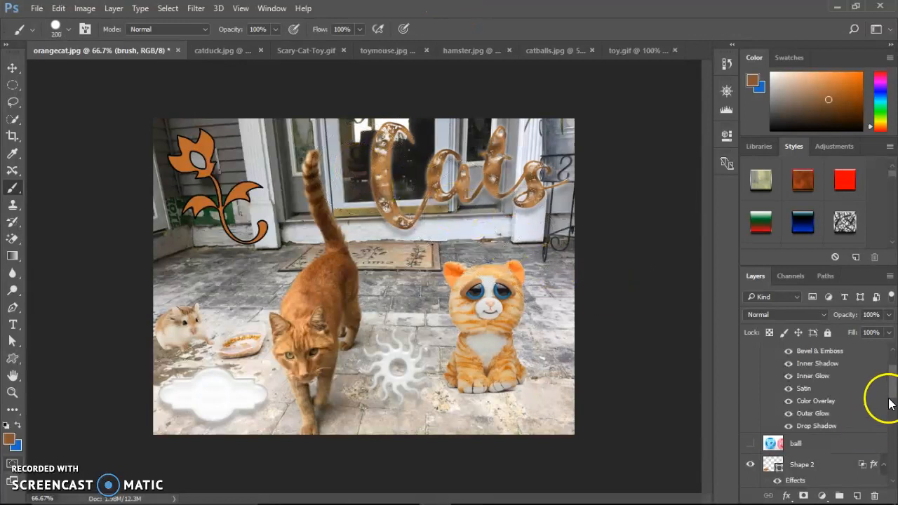
scroll(891, 393, up, 2)
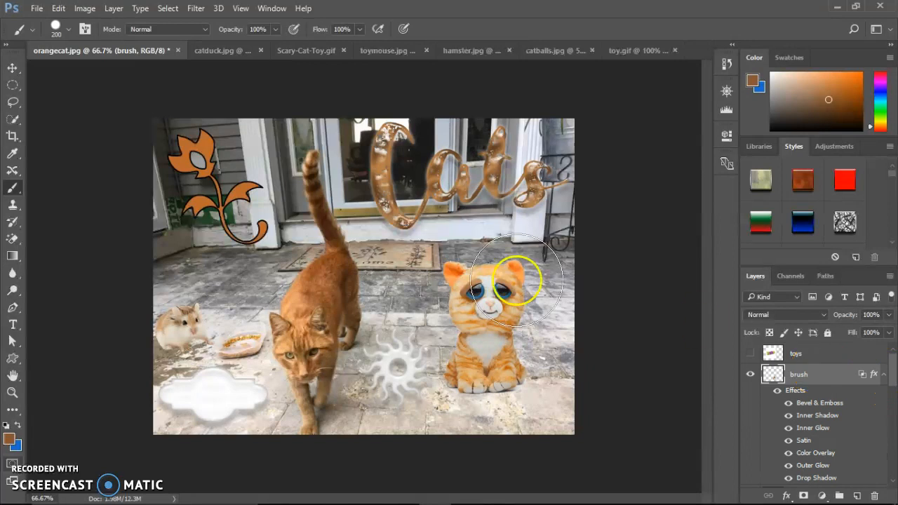
click(347, 194)
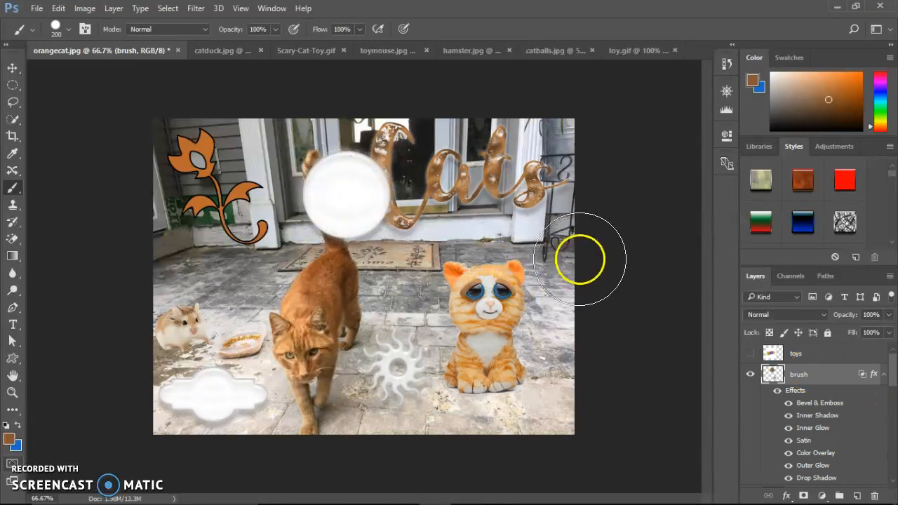
- Hide the brush layer's effects, stamp a 200 px dab with 0% hardness over the Cats text, and undo both changes
click(777, 391)
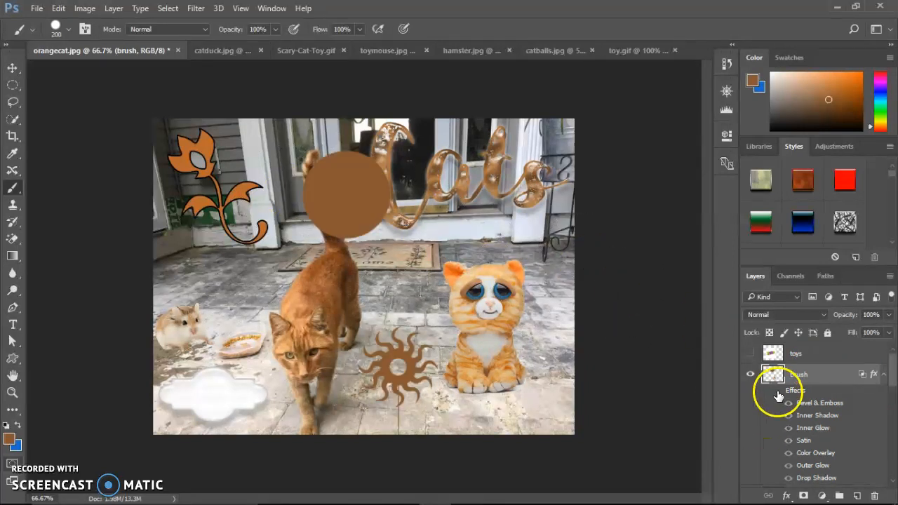
click(69, 31)
drag(157, 102, 43, 90)
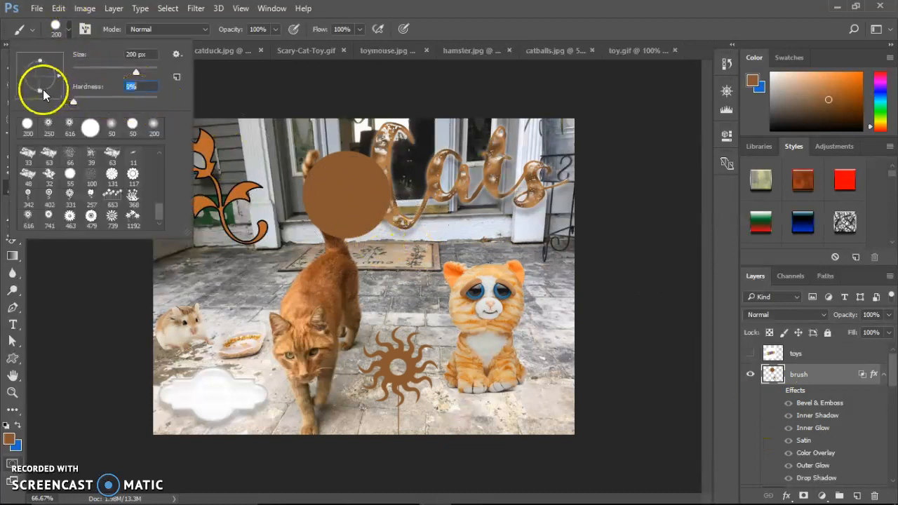
click(463, 200)
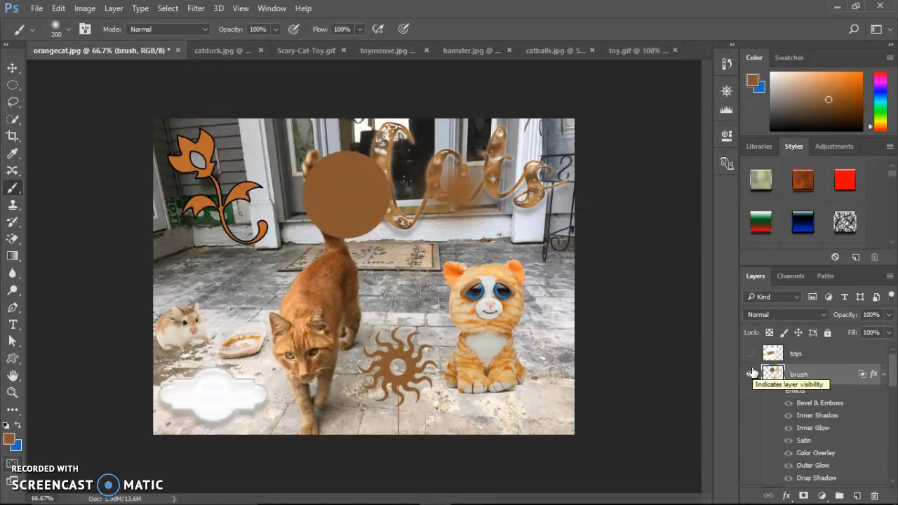
key(ctrl+alt+z)
key(ctrl+alt+z)
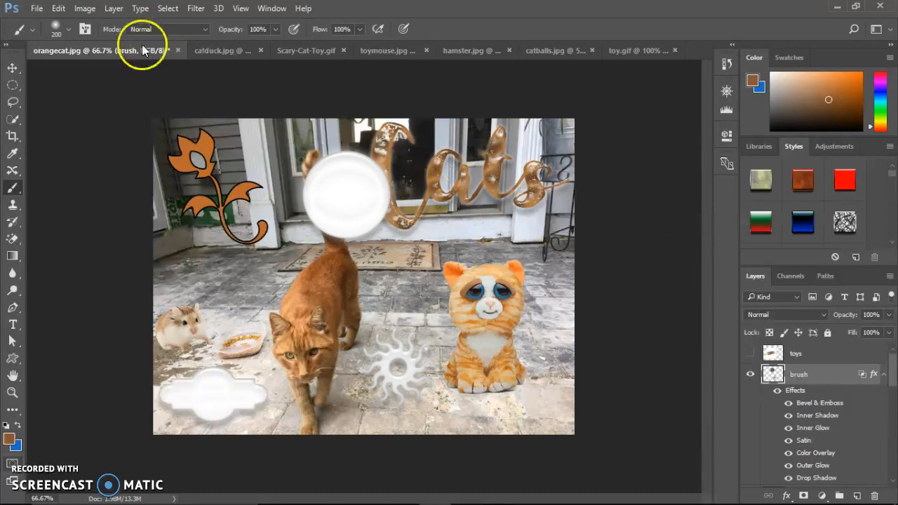
- Choose the 117 px flower-shaped brush tip and check its size and hardness settings
click(70, 30)
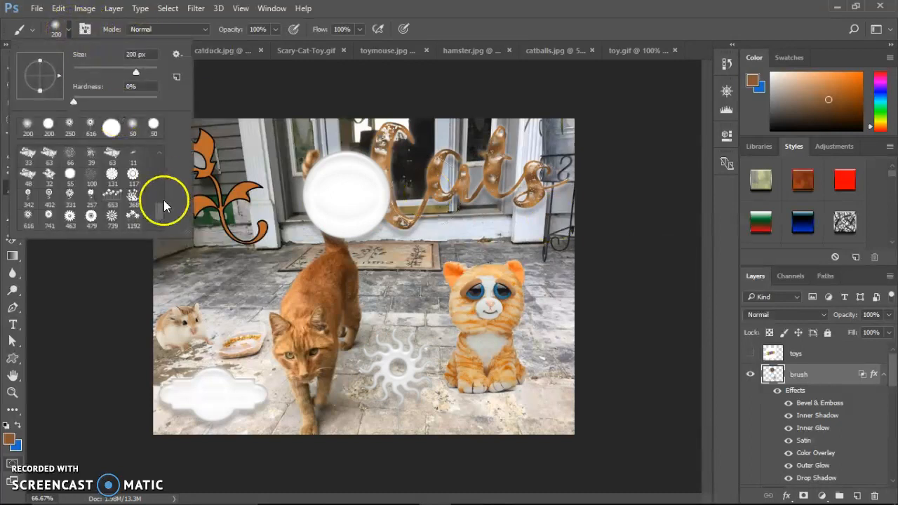
double_click(133, 175)
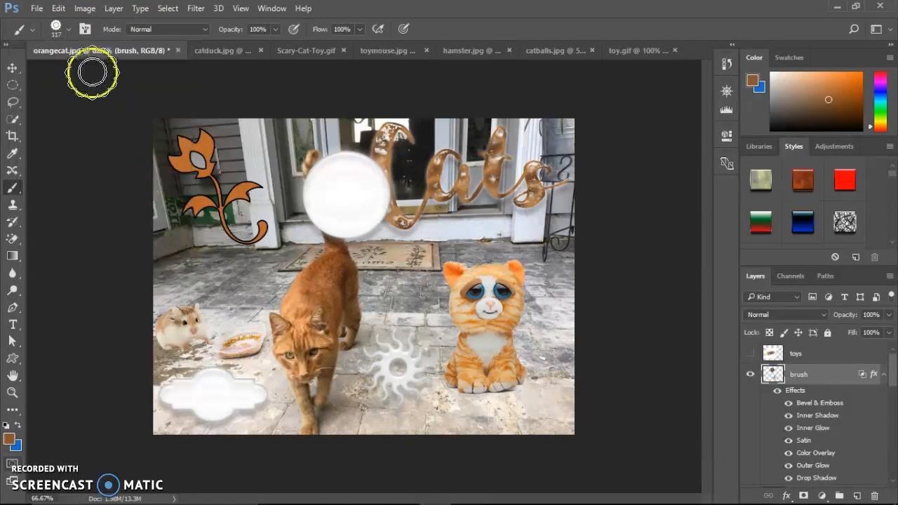
click(70, 31)
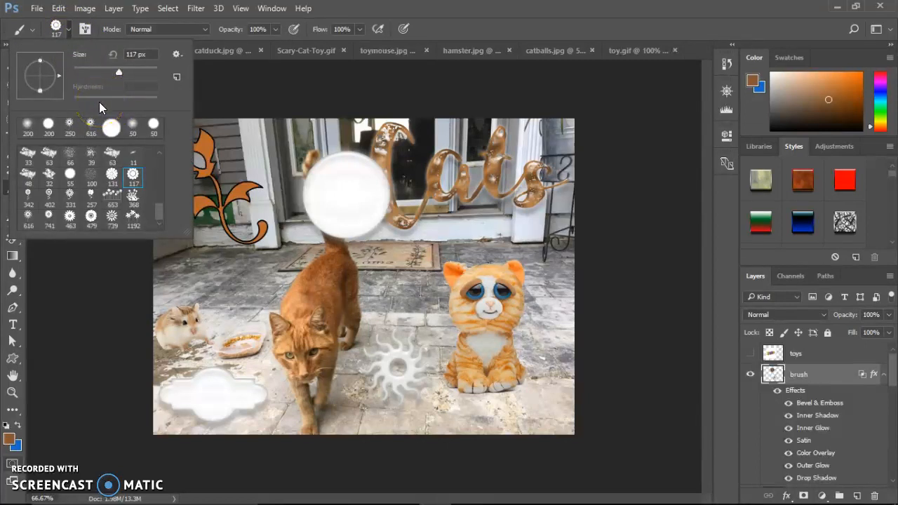
click(457, 14)
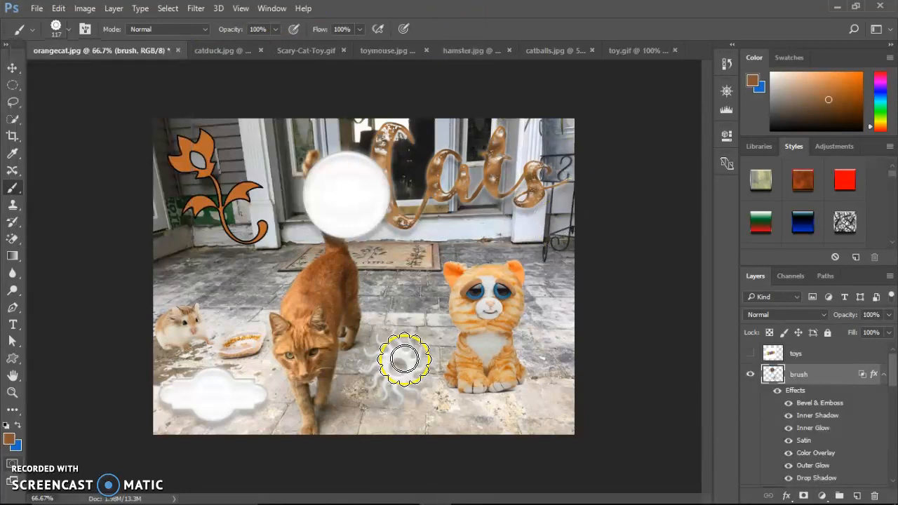
- Switch to the Eraser Tool and erase the edge of the white circle beside the letter C with two strokes
click(13, 239)
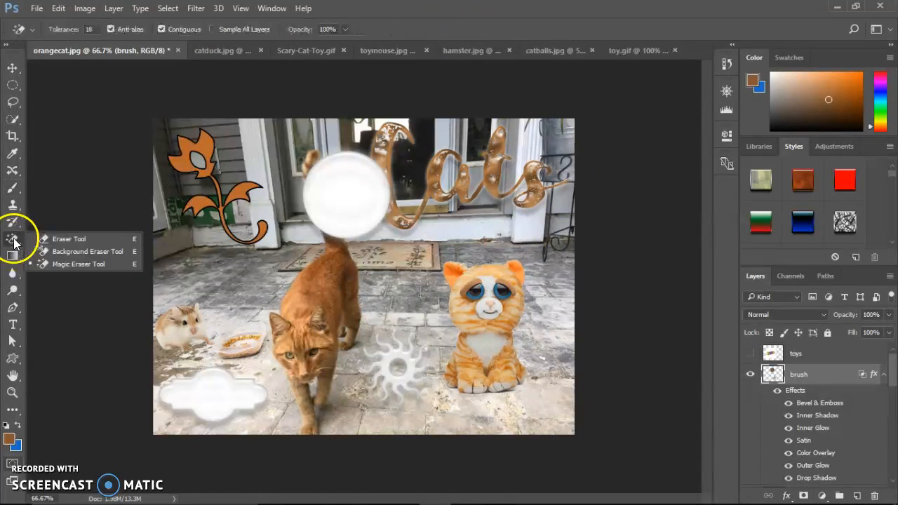
click(50, 240)
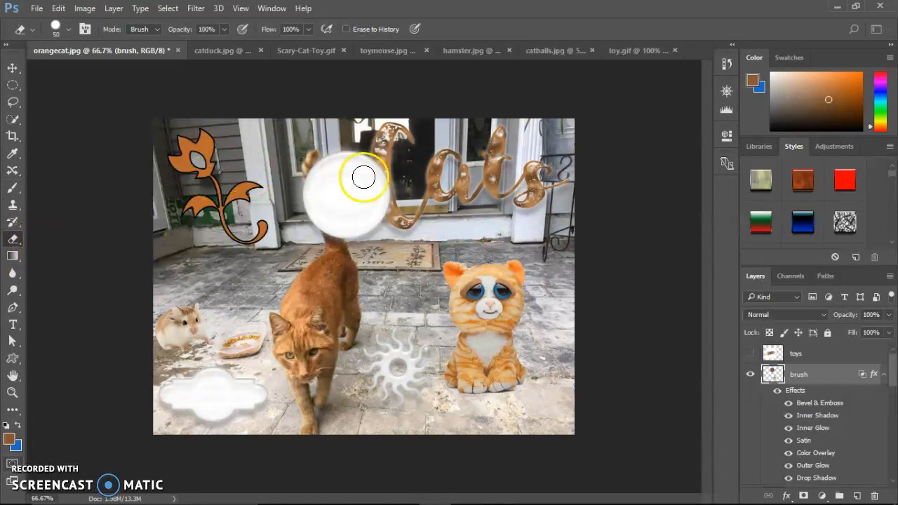
mouse_move(396, 166)
mouse_down()
mouse_move(381, 201)
mouse_move(425, 243)
mouse_up()
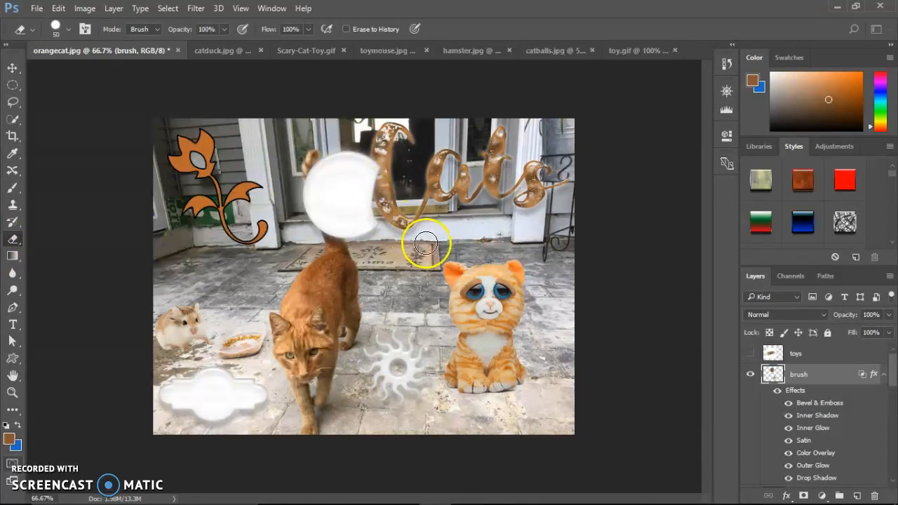
mouse_move(383, 166)
mouse_down()
mouse_move(374, 210)
mouse_move(394, 234)
mouse_up()
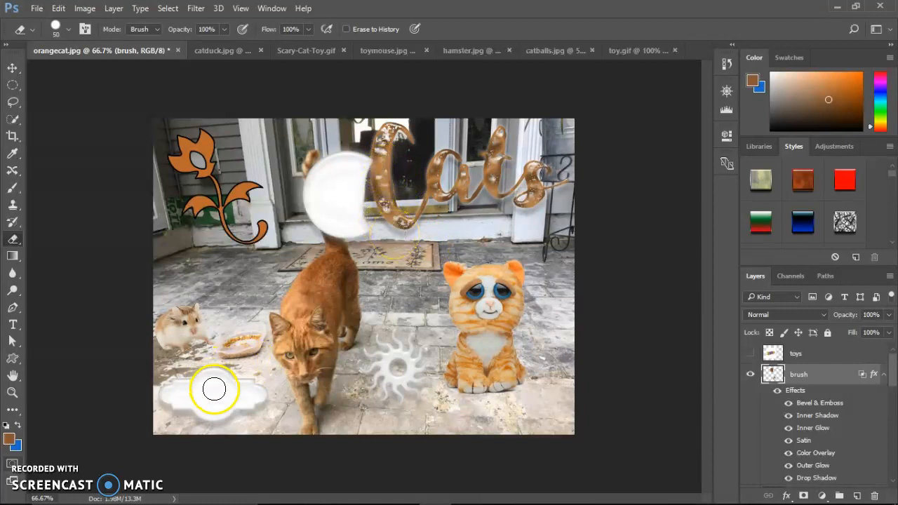
- Try to erase part of the cloud shape on the Shape 2 layer, declining to rasterize the shape
mouse_move(890, 371)
mouse_down()
mouse_move(885, 401)
mouse_move(896, 403)
mouse_up()
click(802, 420)
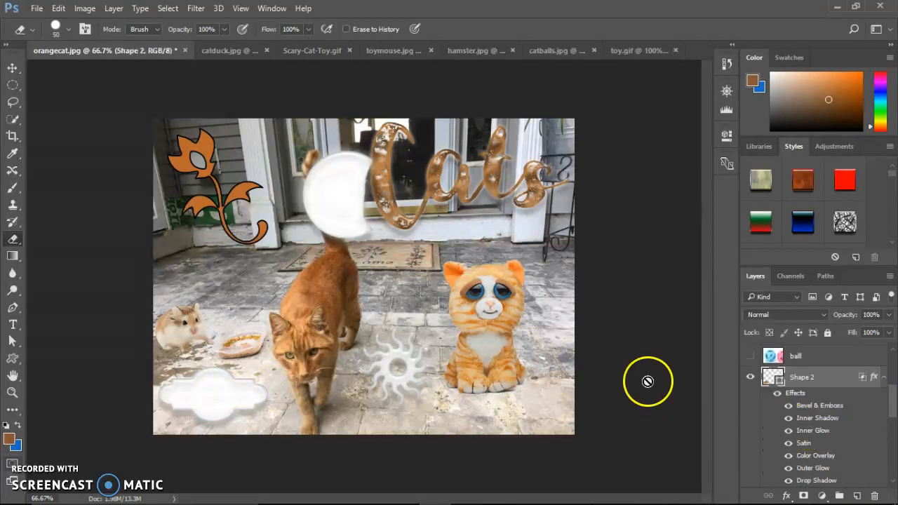
click(221, 382)
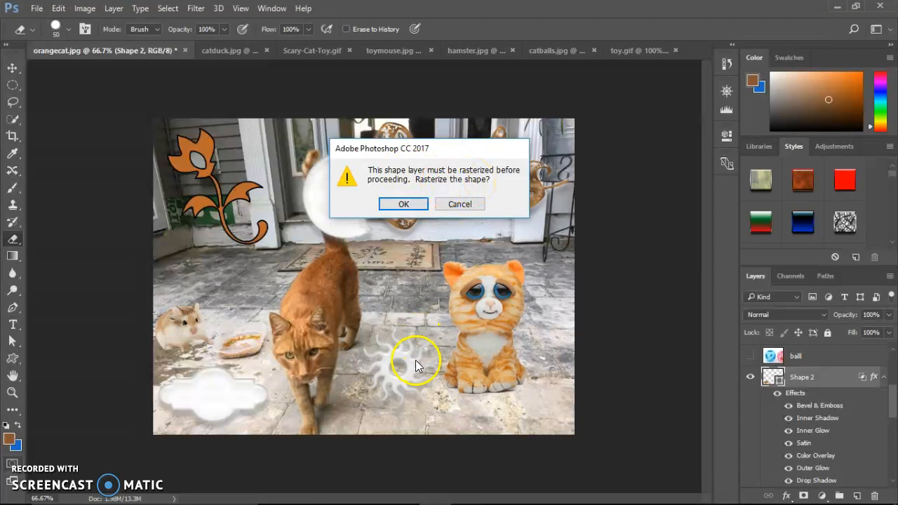
click(461, 206)
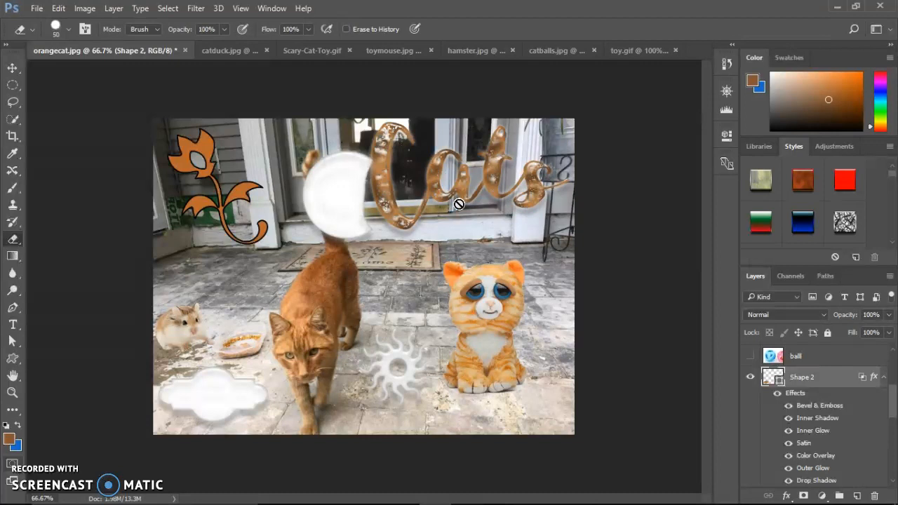
click(241, 396)
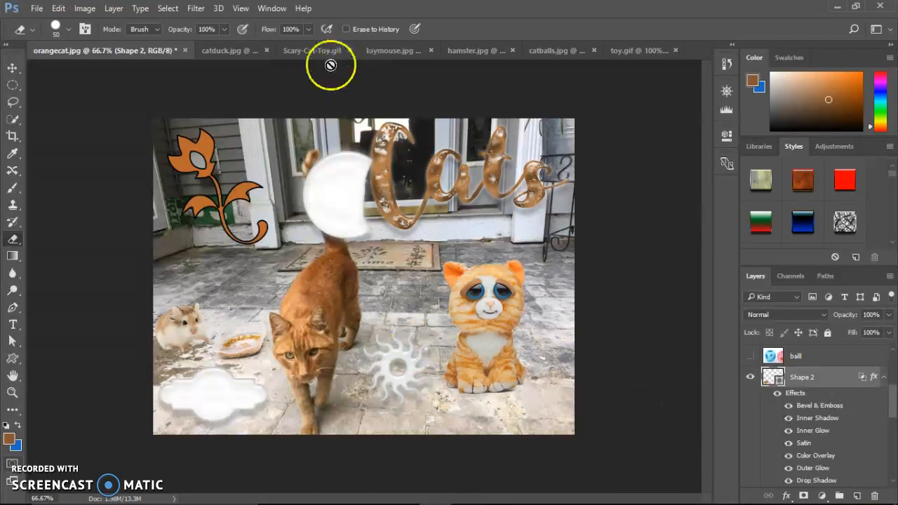
- Show and select the layer with the blue and pink balls, and hide the brush layer
click(750, 359)
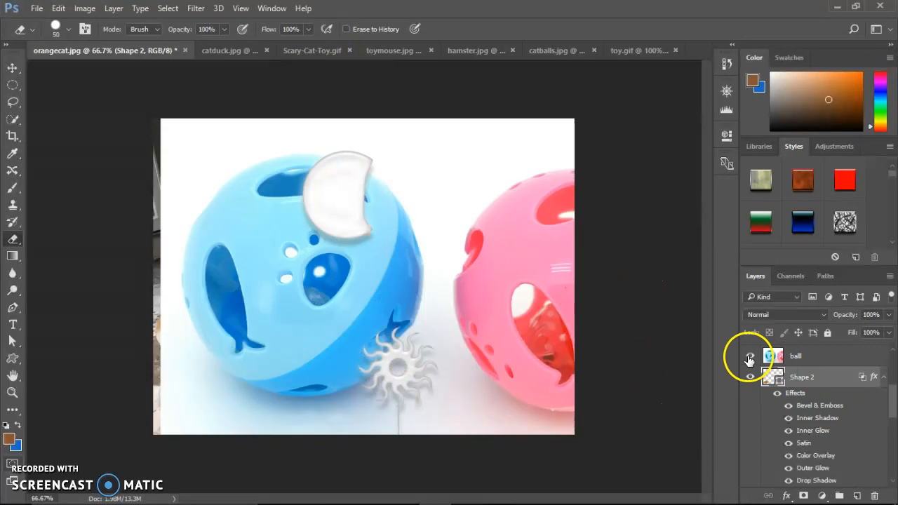
click(774, 359)
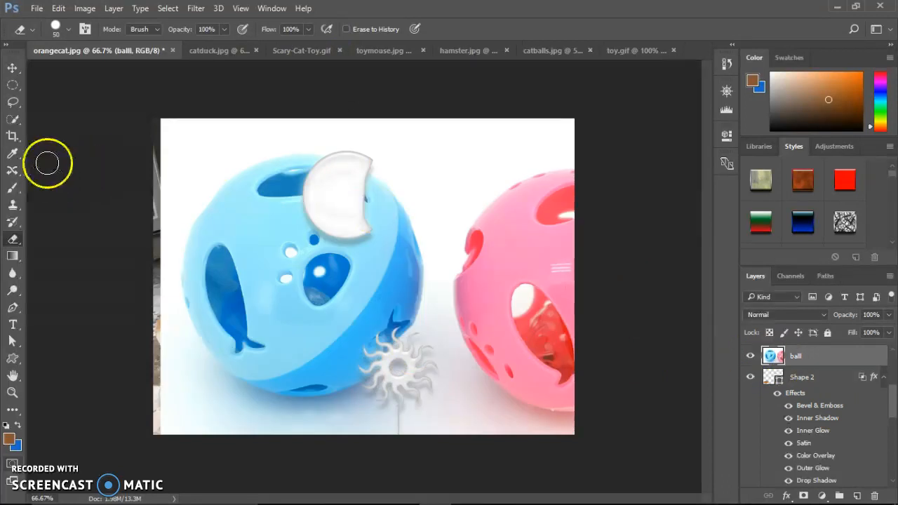
drag(894, 412, 893, 379)
click(750, 374)
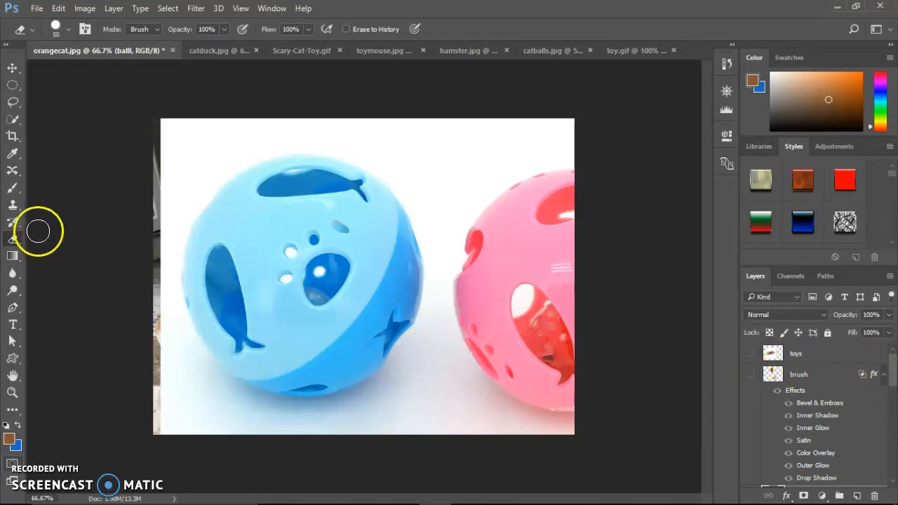
- Remove the white background and pale shadow patches around the balls with the Magic Eraser Tool at tolerance 18
right_click(16, 241)
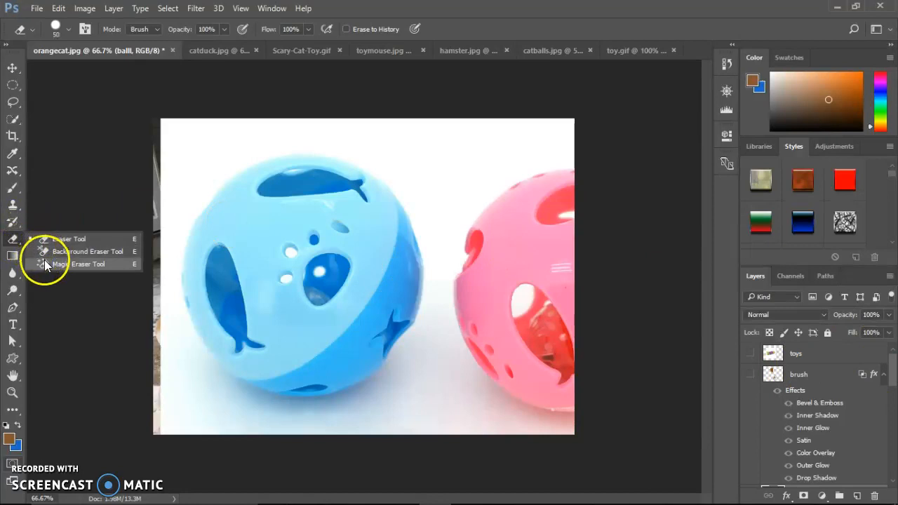
click(43, 261)
click(205, 155)
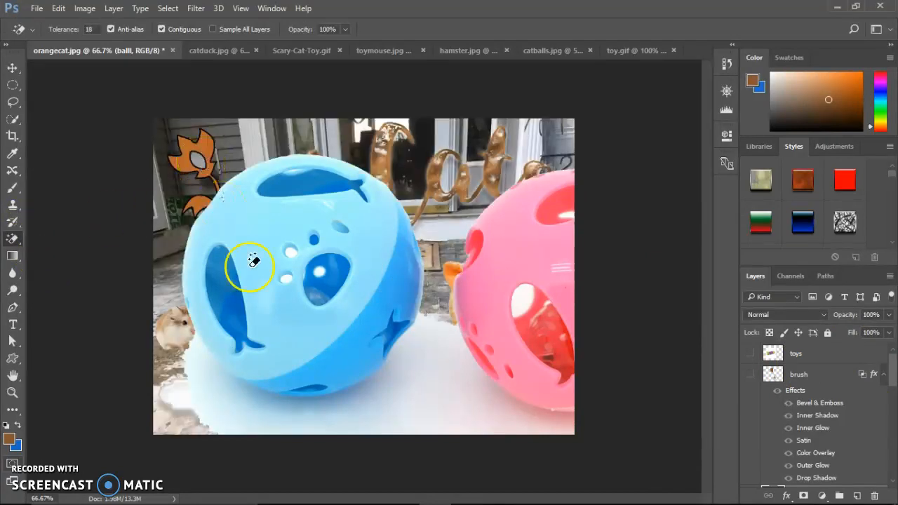
click(216, 405)
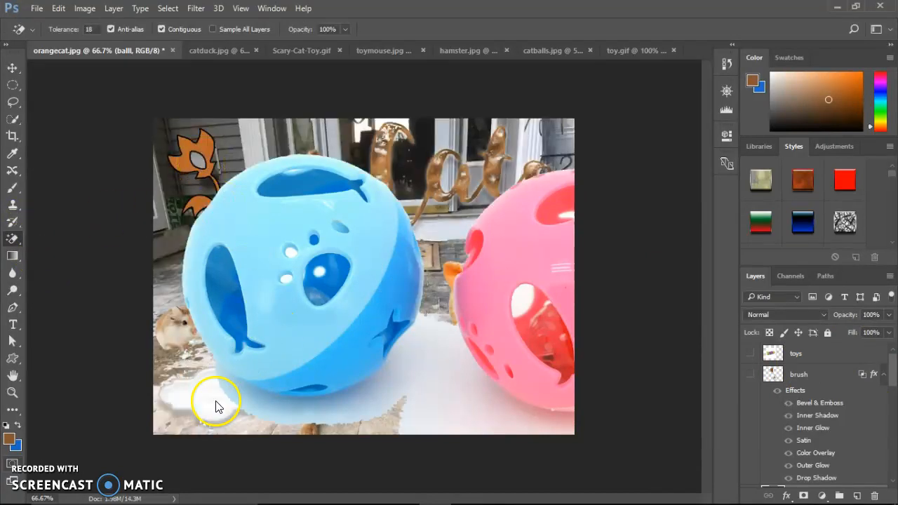
click(443, 394)
click(386, 383)
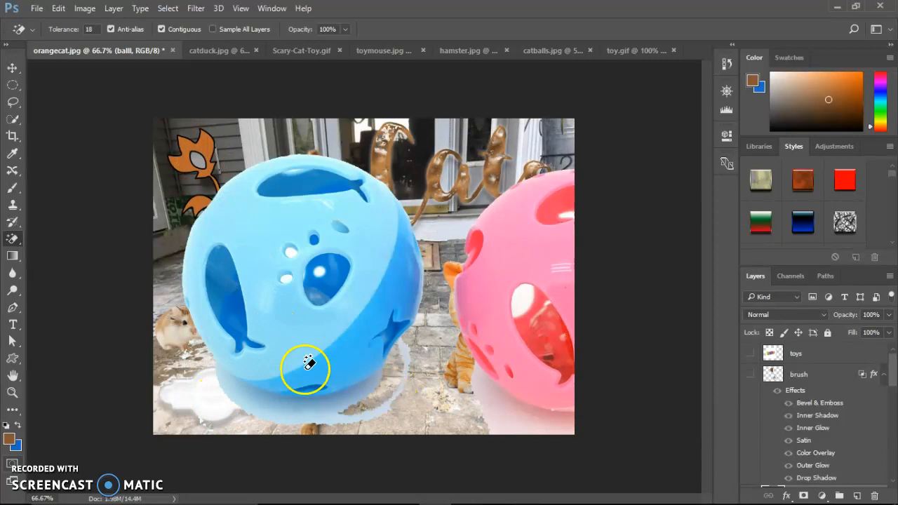
- Raise the Magic Eraser tolerance to 74, erase the shadow under the pink ball, and undo the same attempt under the blue ball
drag(68, 29, 101, 40)
click(512, 428)
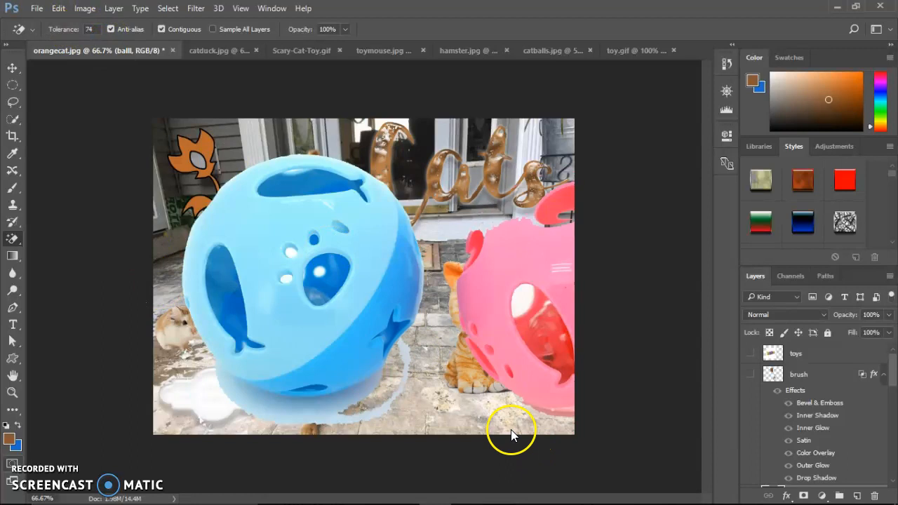
click(321, 411)
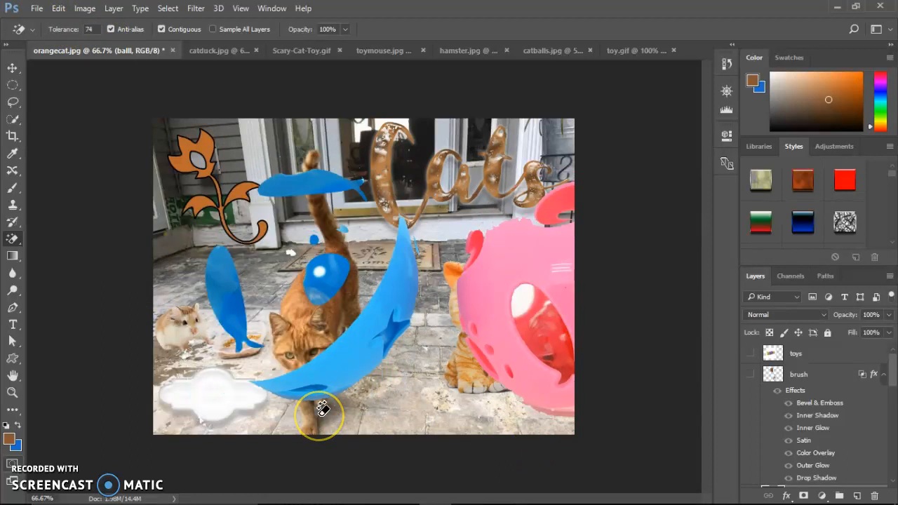
key(ctrl+z)
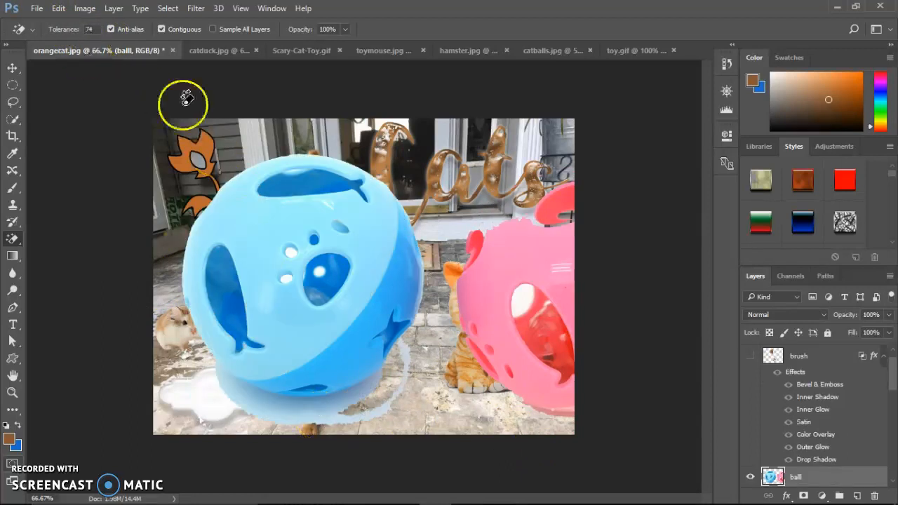
- Erase the pink ball and the stray shadow below the blue ball using the regular Eraser Tool enlarged to 150 px
right_click(12, 240)
click(44, 240)
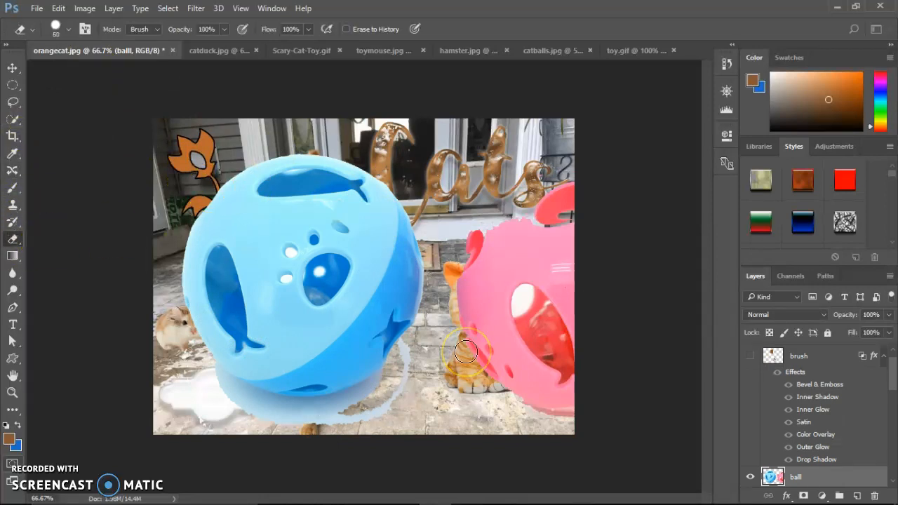
key(bracketright)
key(bracketright)
key(bracketright)
mouse_move(467, 347)
mouse_down()
mouse_move(505, 274)
mouse_move(488, 244)
mouse_move(476, 290)
mouse_move(498, 349)
mouse_move(525, 337)
mouse_move(524, 190)
mouse_move(538, 209)
mouse_move(545, 164)
mouse_move(583, 336)
mouse_move(549, 446)
mouse_move(546, 420)
mouse_move(474, 409)
mouse_move(426, 362)
mouse_move(404, 413)
mouse_move(320, 443)
mouse_move(234, 439)
mouse_up()
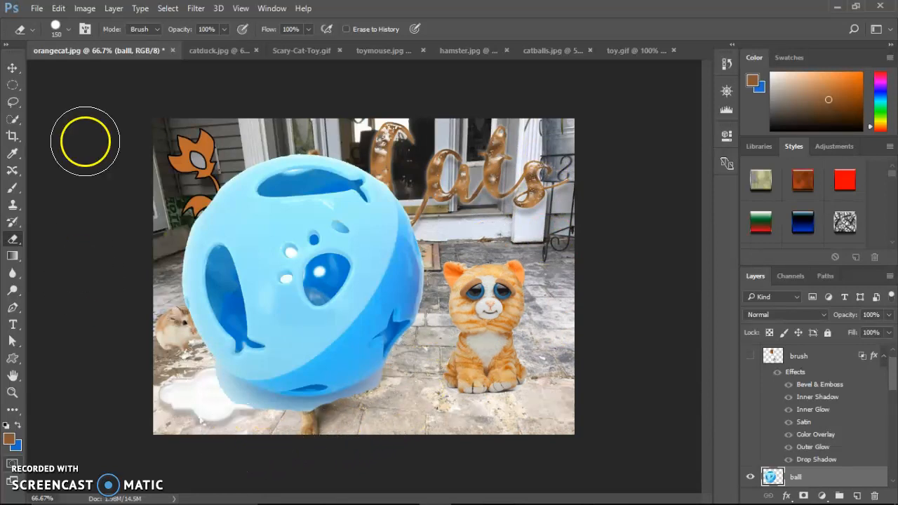
click(13, 240)
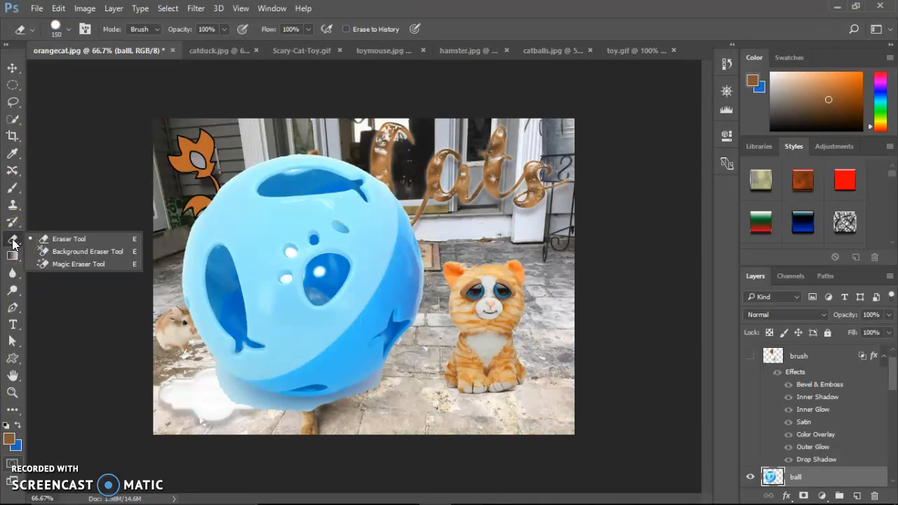
click(79, 8)
click(557, 349)
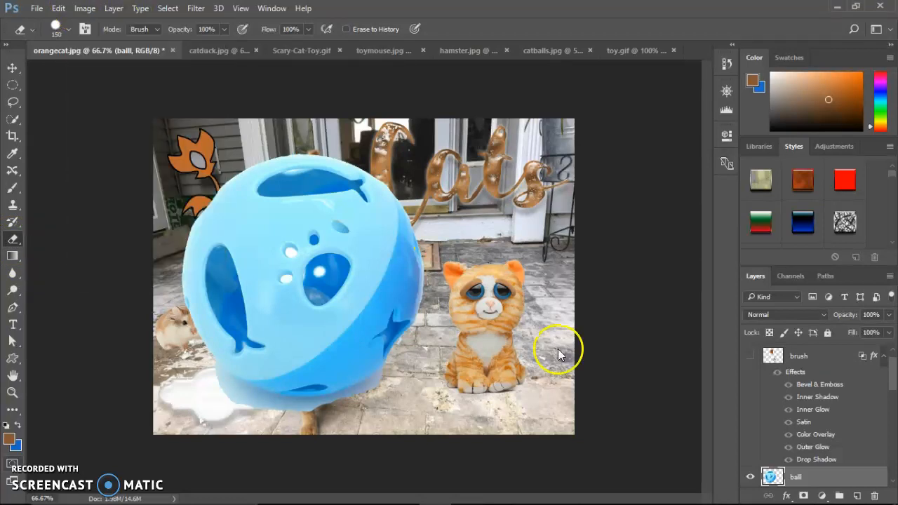
scroll(884, 393, down, 3)
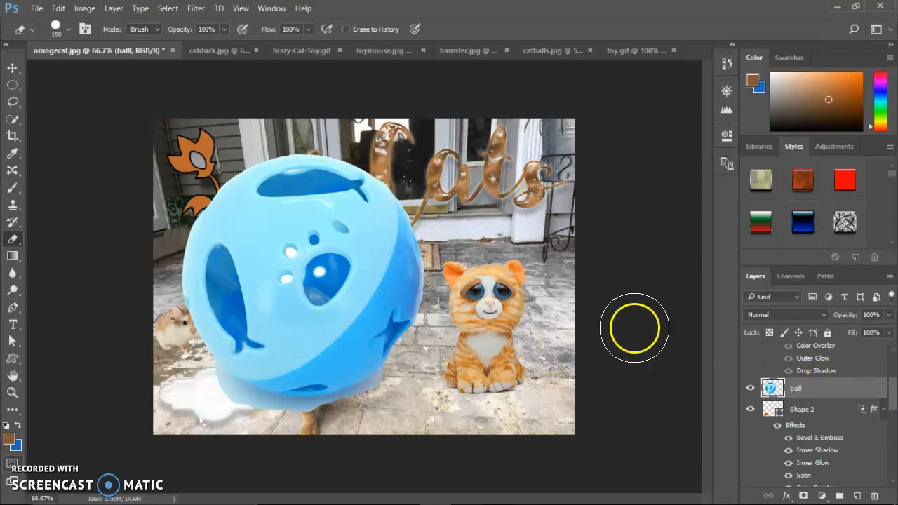
- Try recoloring the blue ball with a direct Hue/Saturation adjustment at hue -117, and undo it
click(83, 9)
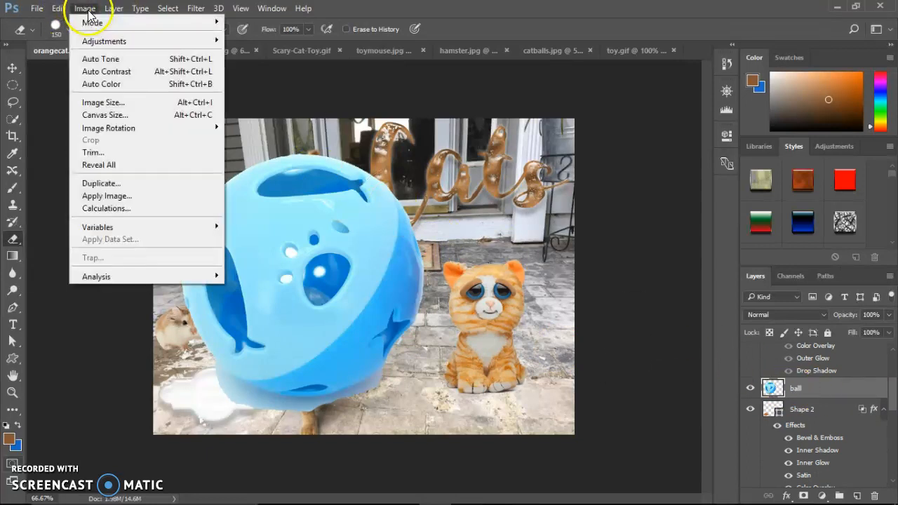
mouse_move(116, 42)
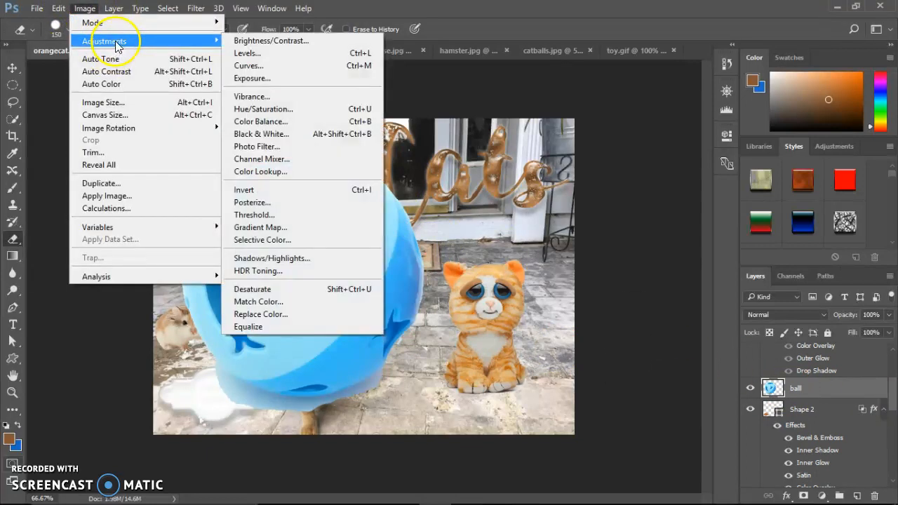
click(304, 113)
drag(632, 187, 585, 190)
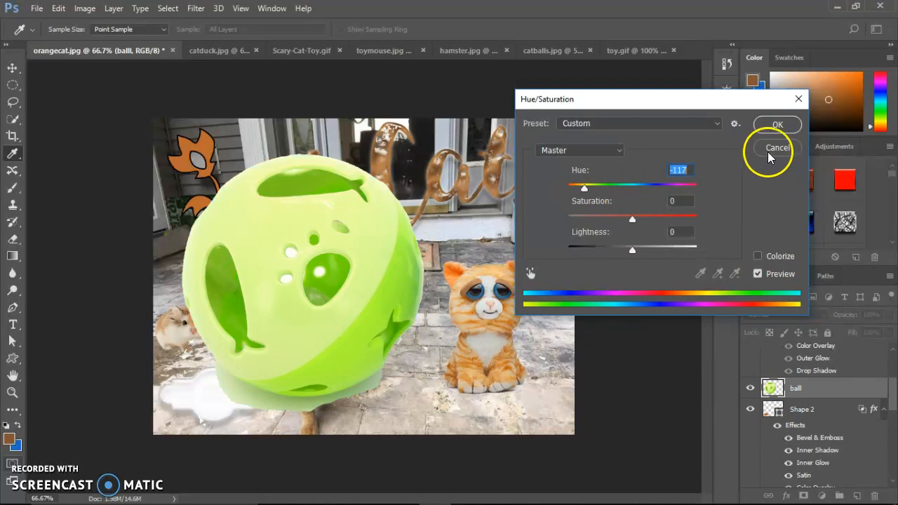
click(773, 127)
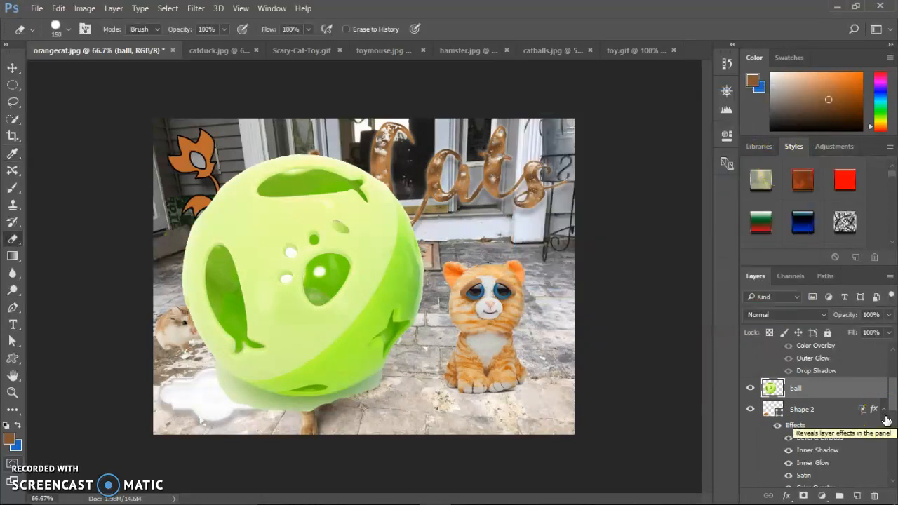
click(789, 394)
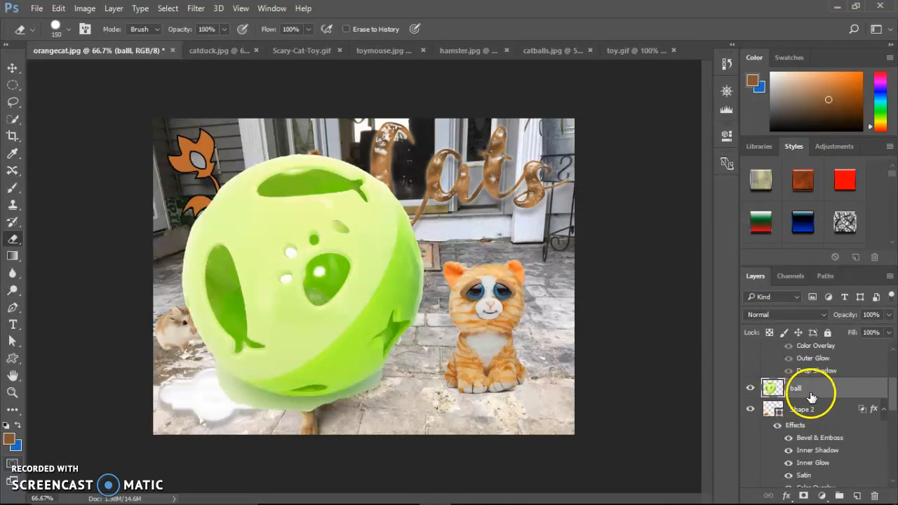
key(ctrl+z)
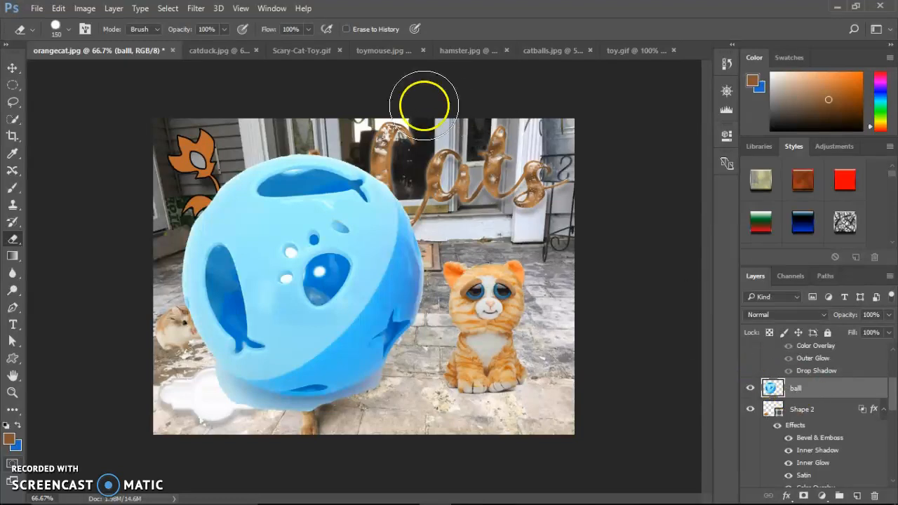
- Add a Hue/Saturation adjustment layer named Pink Ball, clipped to the ball layer
click(113, 9)
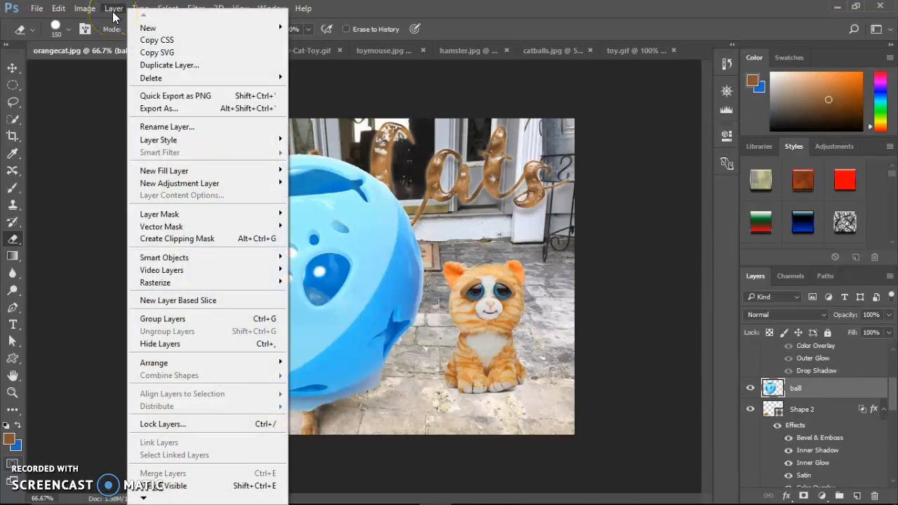
mouse_move(85, 10)
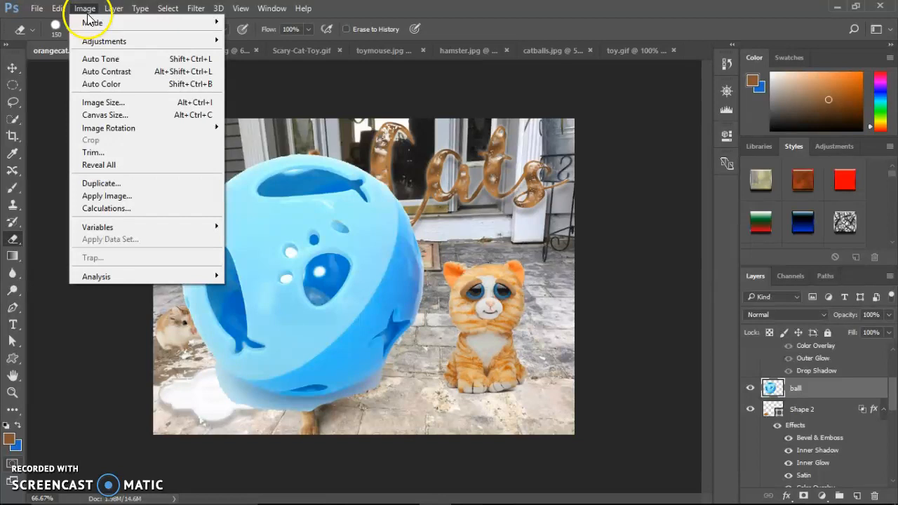
mouse_move(119, 14)
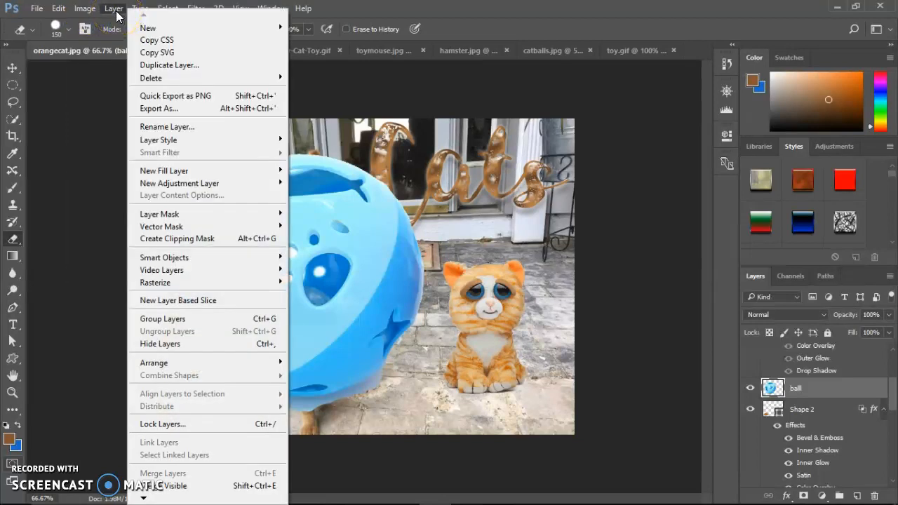
mouse_move(241, 186)
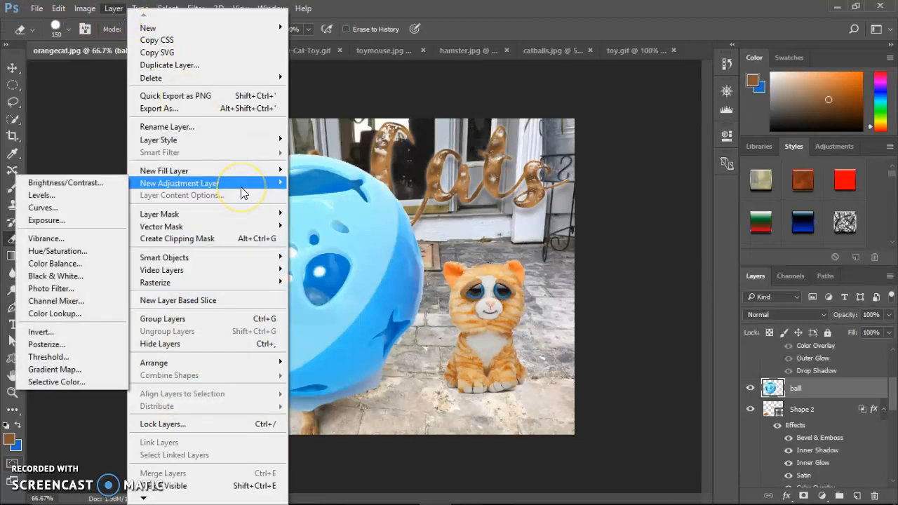
click(67, 252)
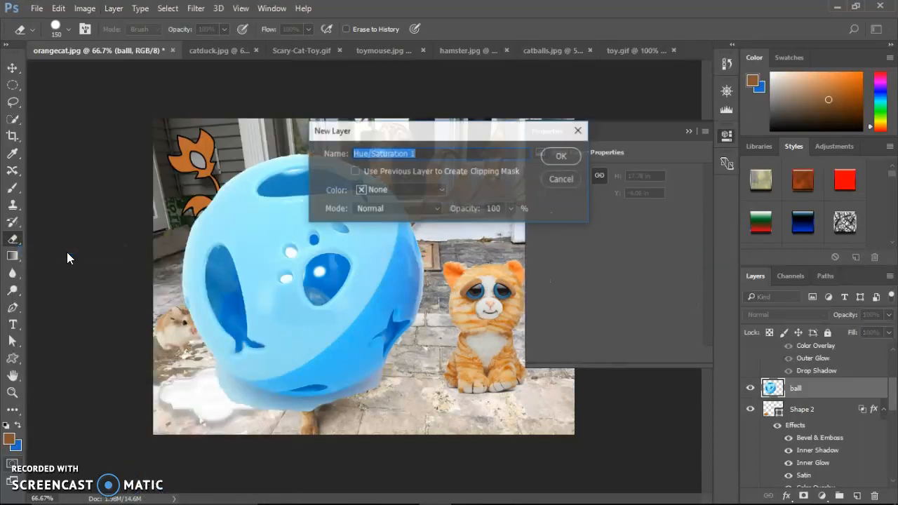
click(421, 154)
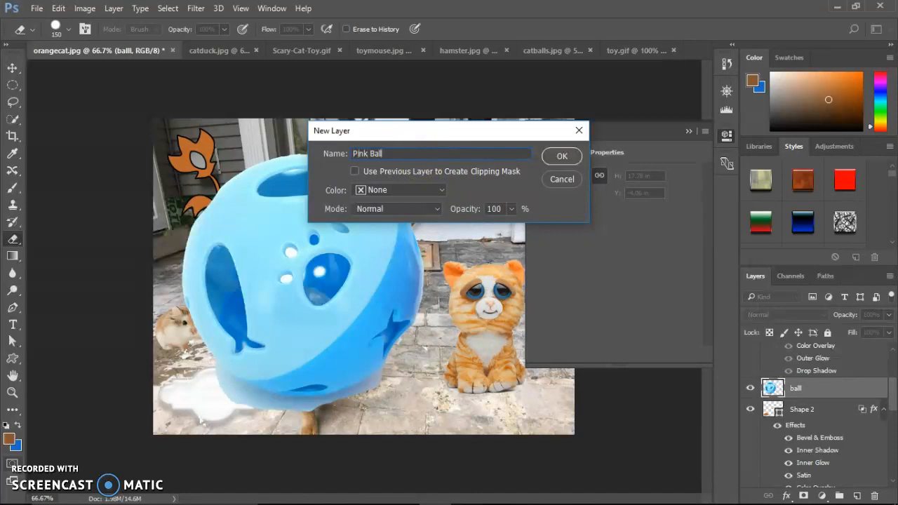
drag(421, 154, 366, 174)
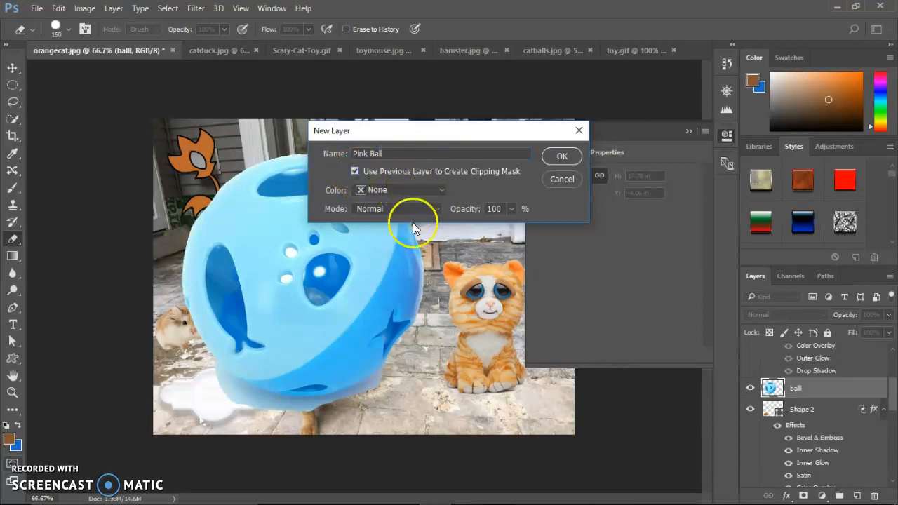
click(561, 156)
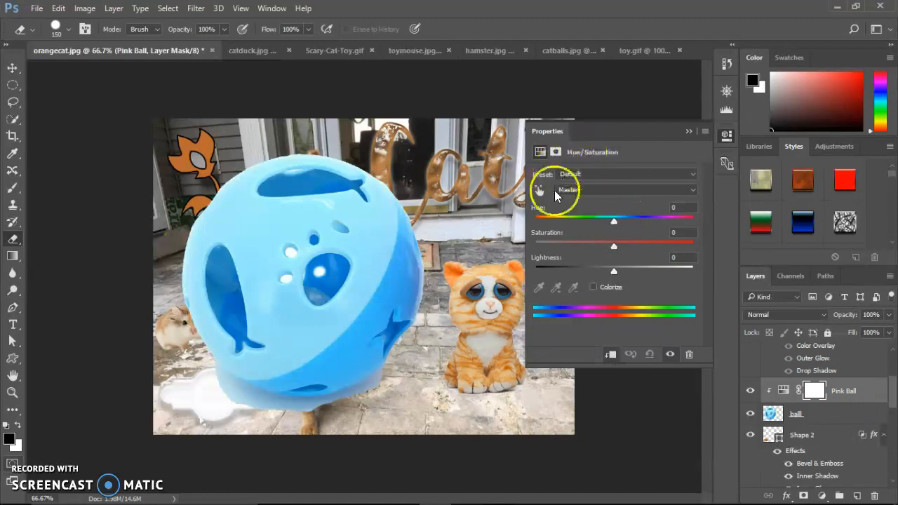
- Try a hue of -43 on the Pink Ball adjustment layer and toggle its visibility to compare the ball's color
drag(612, 223, 580, 226)
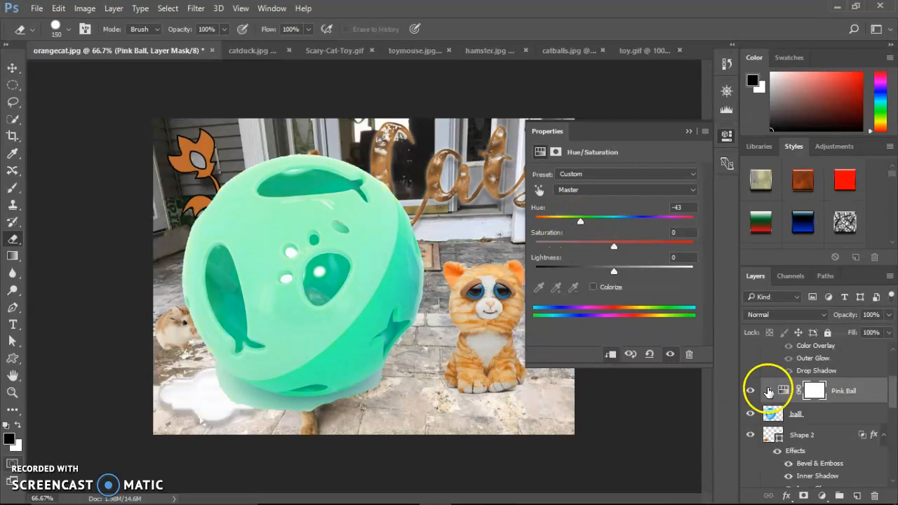
drag(844, 403, 749, 391)
click(751, 393)
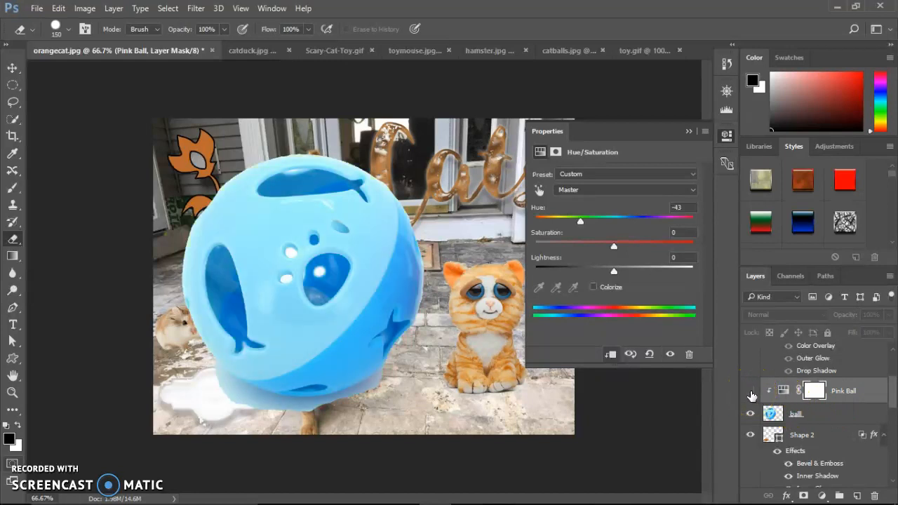
click(752, 395)
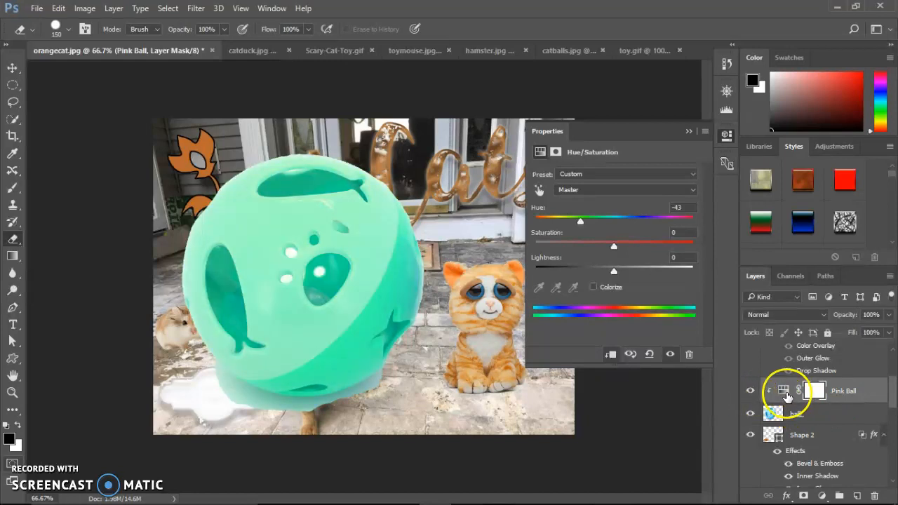
- Recolor the ball pink by setting the adjustment layer's hue to +127 and saturation to -43
drag(581, 223, 676, 236)
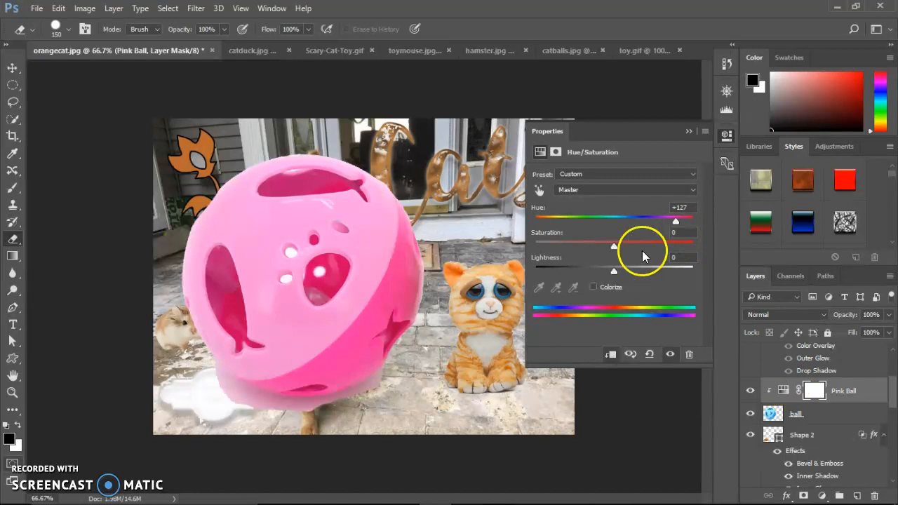
drag(611, 244, 580, 247)
click(842, 414)
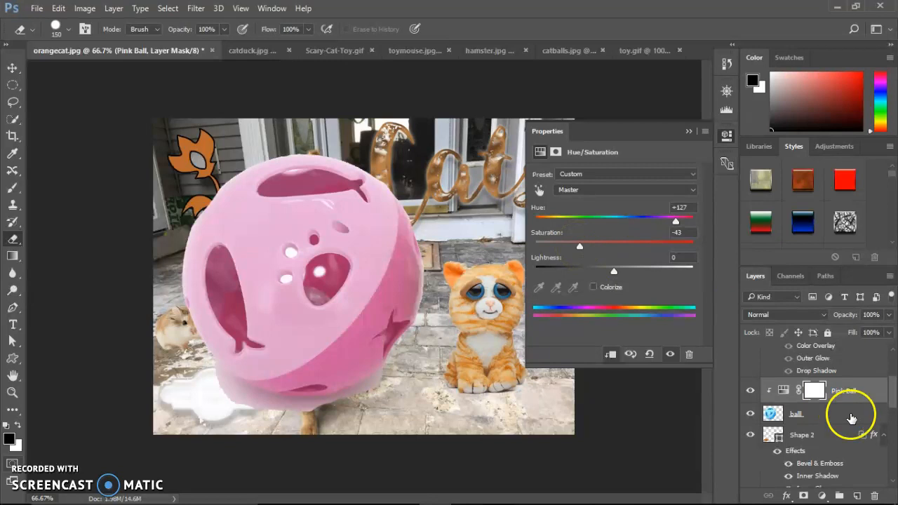
- Select the grumpy layer and add a Levels adjustment layer clipped to it
mouse_move(895, 399)
mouse_down()
mouse_move(895, 365)
mouse_move(892, 435)
mouse_move(892, 348)
mouse_up()
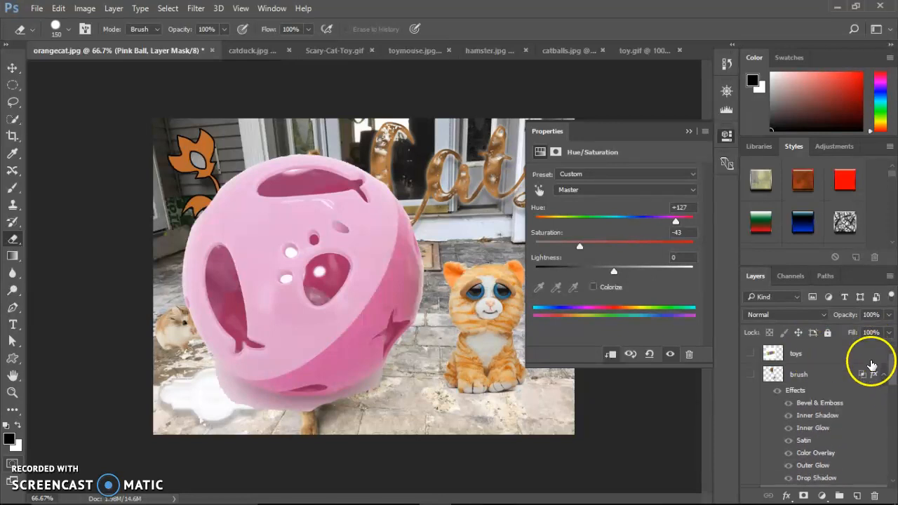
drag(891, 376, 892, 463)
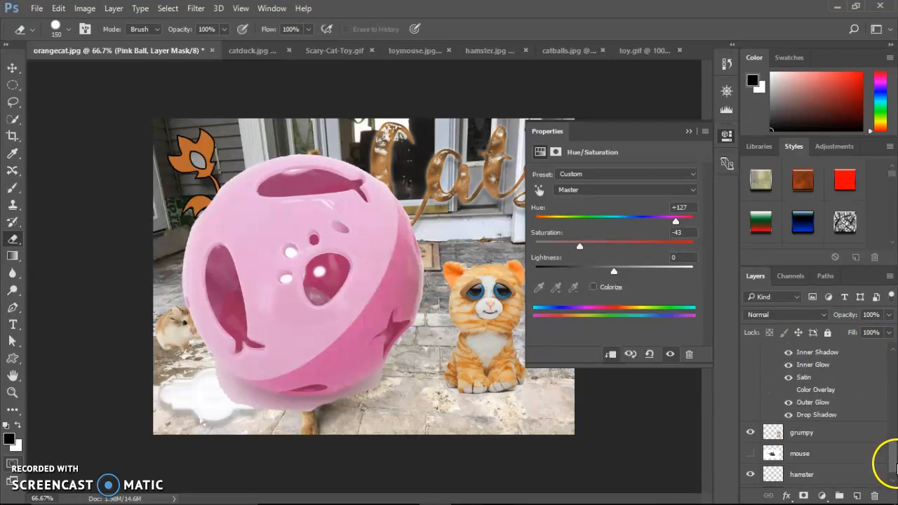
click(839, 435)
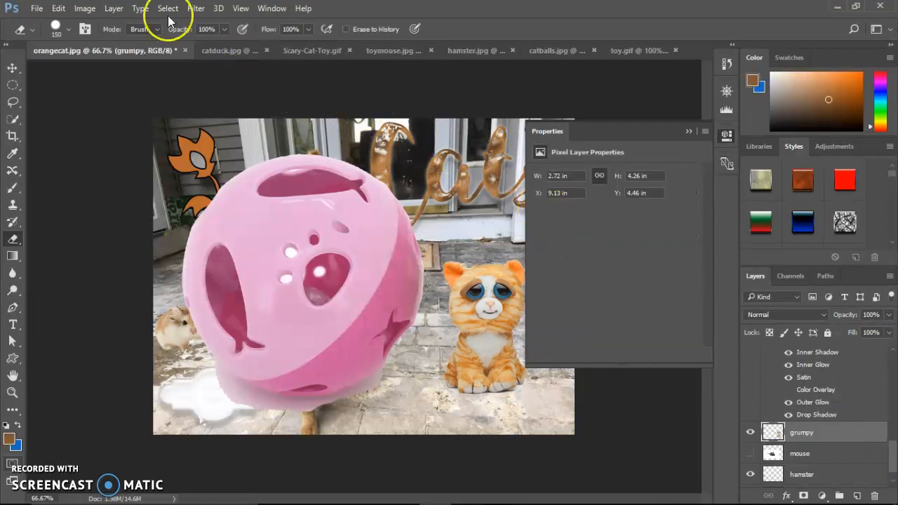
click(113, 9)
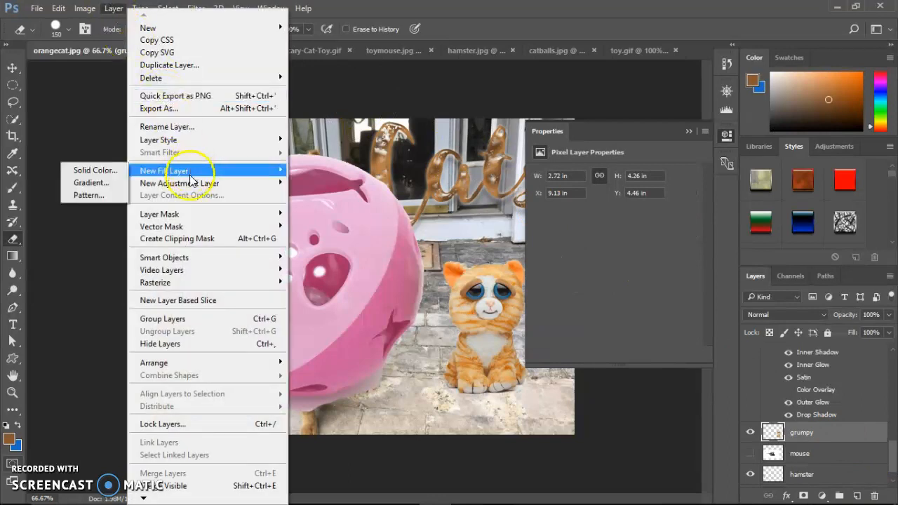
mouse_move(189, 183)
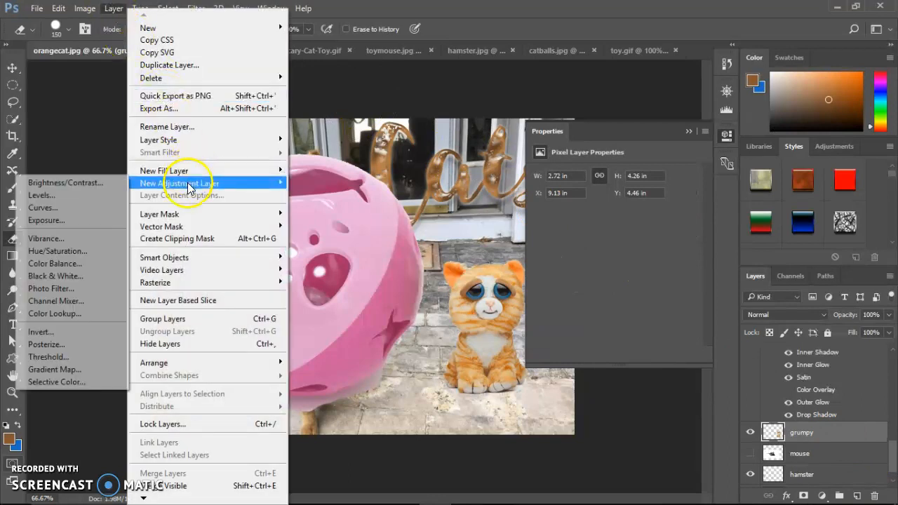
click(98, 198)
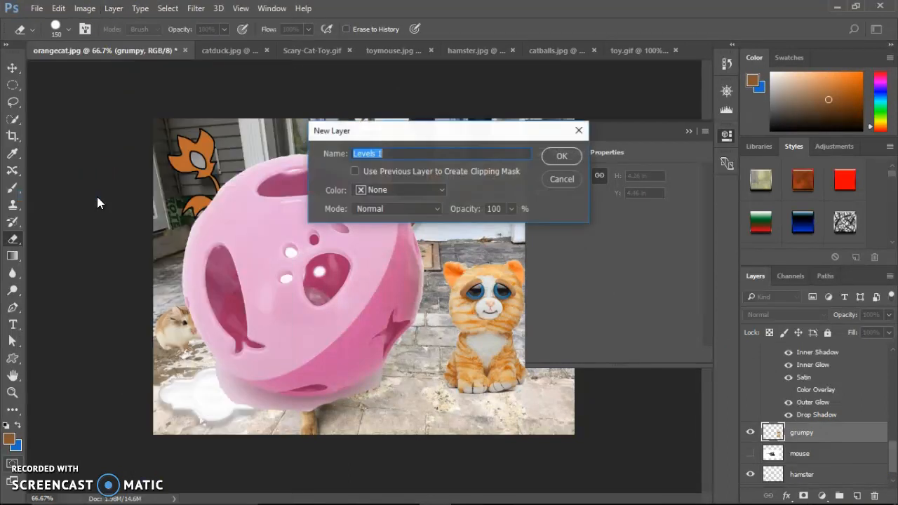
click(355, 172)
click(562, 157)
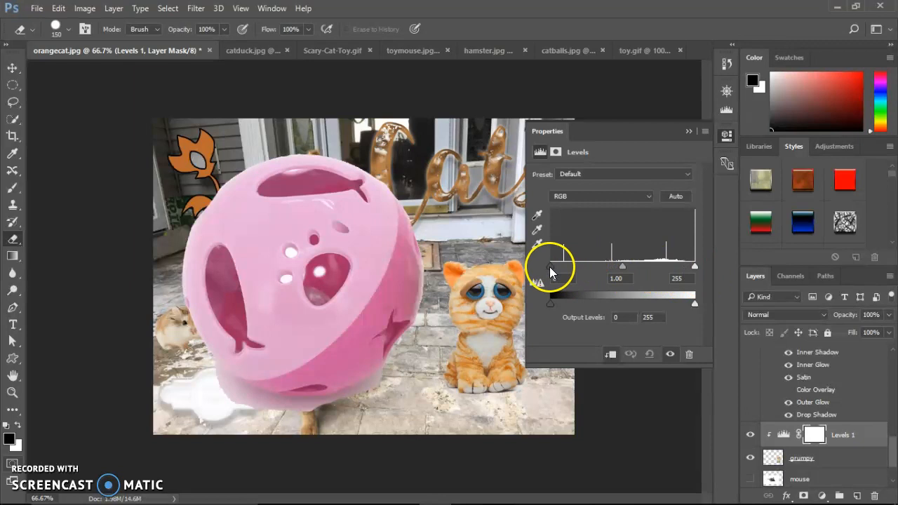
- Set the grumpy cat's input levels to 23, 1.09 and 225, compare before and after, and collapse the adjustment properties
mouse_move(550, 267)
mouse_down()
mouse_move(587, 272)
mouse_move(564, 278)
mouse_up()
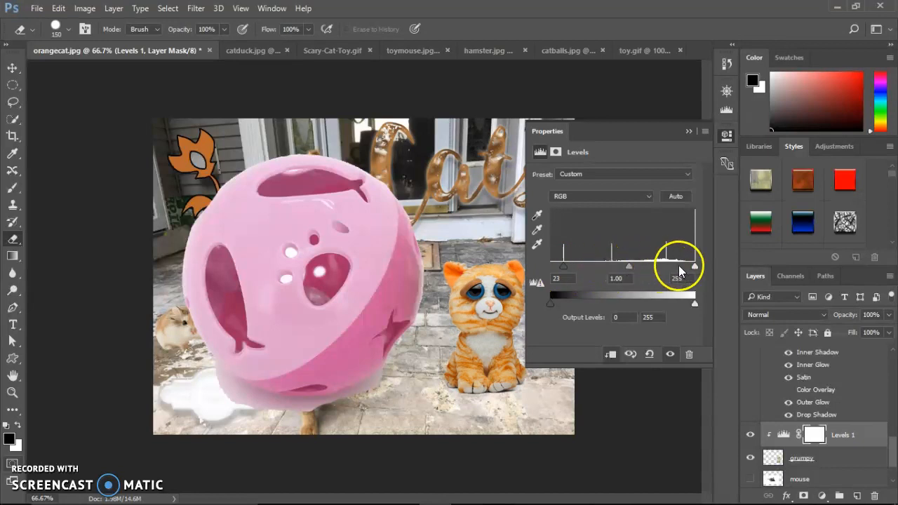
drag(694, 266, 677, 270)
drag(621, 267, 619, 269)
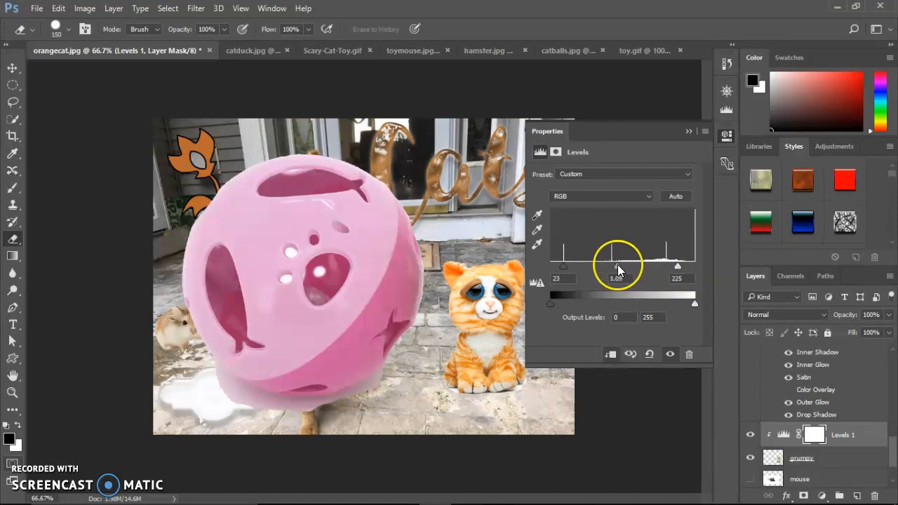
click(750, 435)
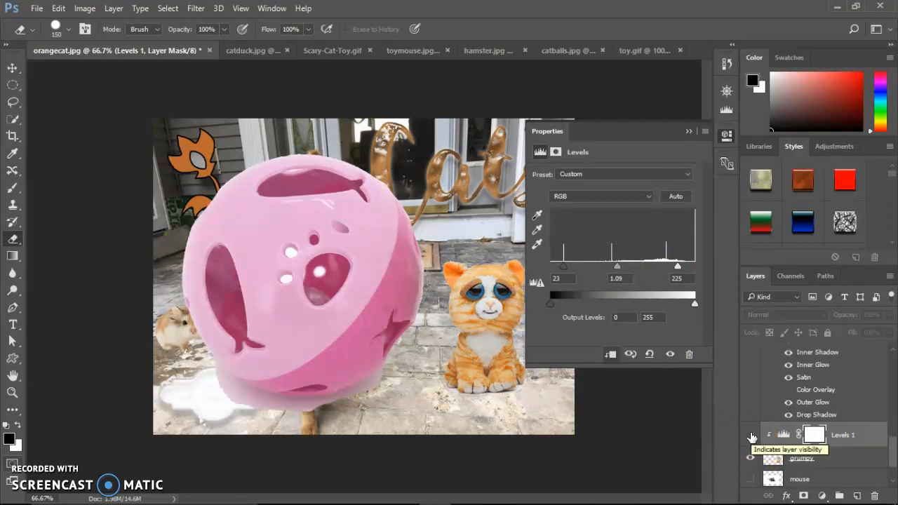
click(751, 437)
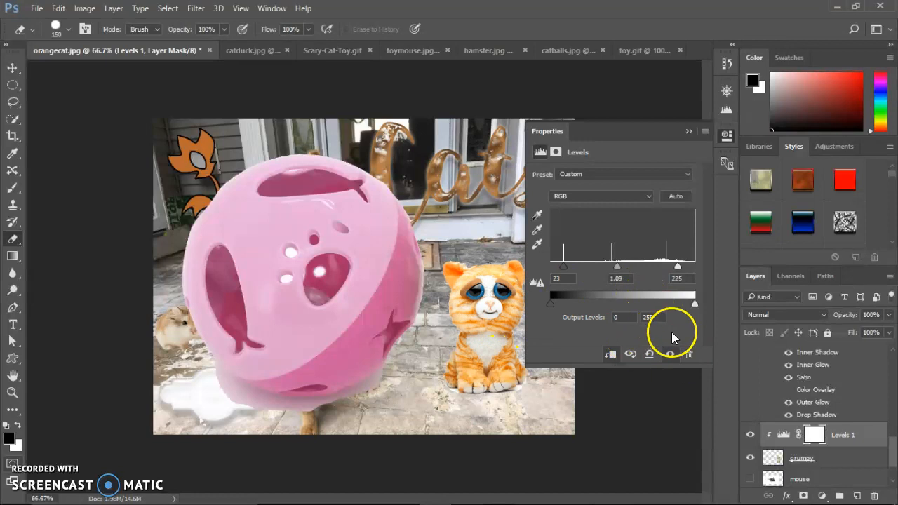
click(690, 132)
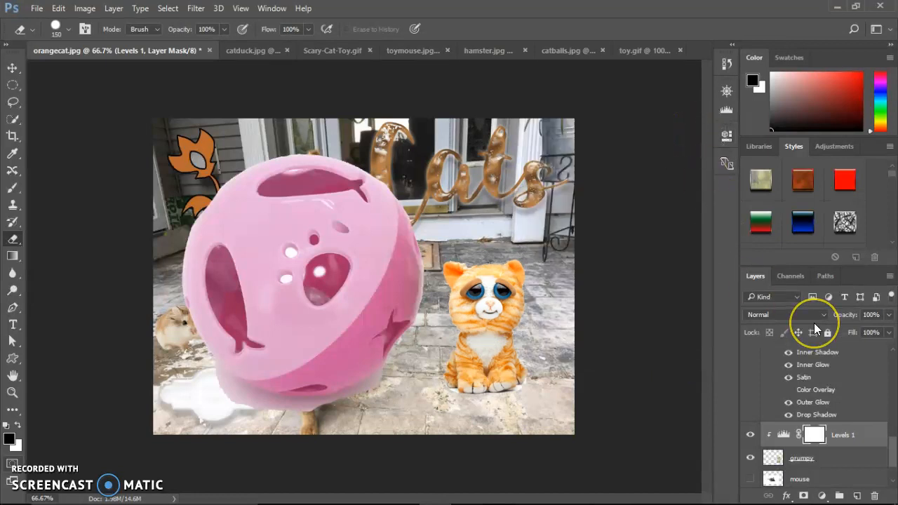